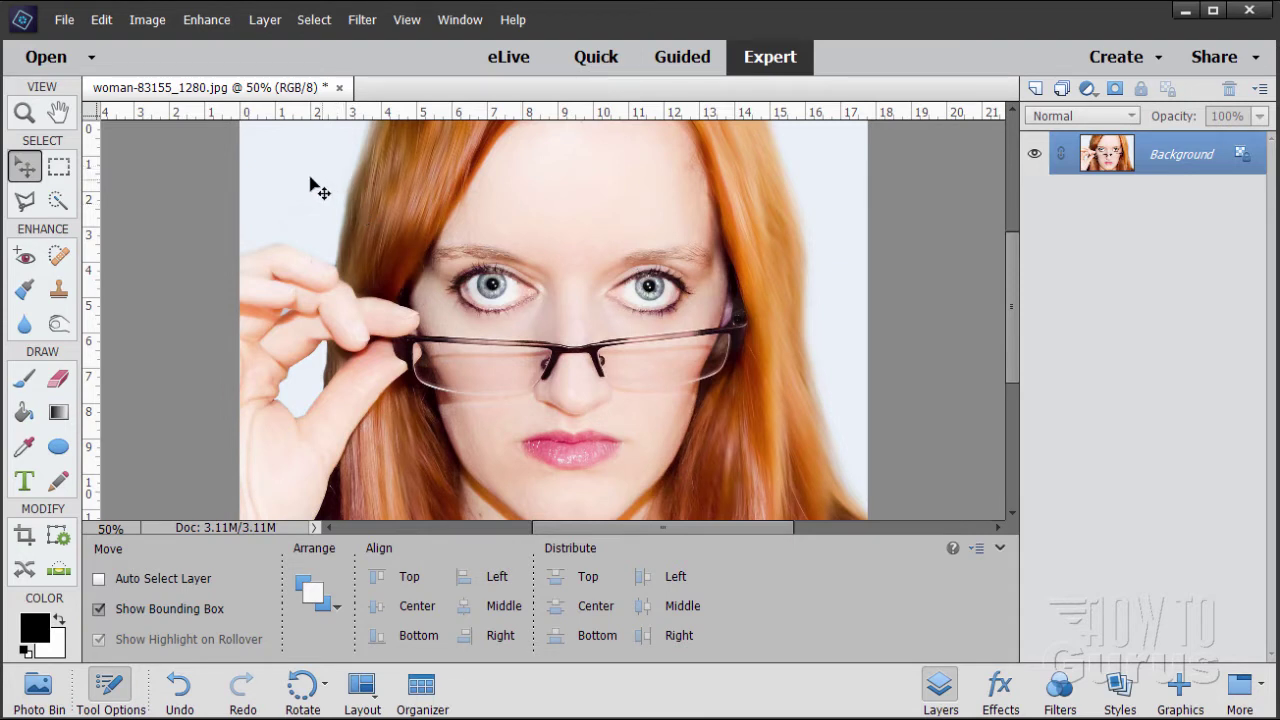
# Select the pale background inside the hand gap and on both sides of the woman with the Magic Wand in Add mode
pyautogui.click(58, 201)
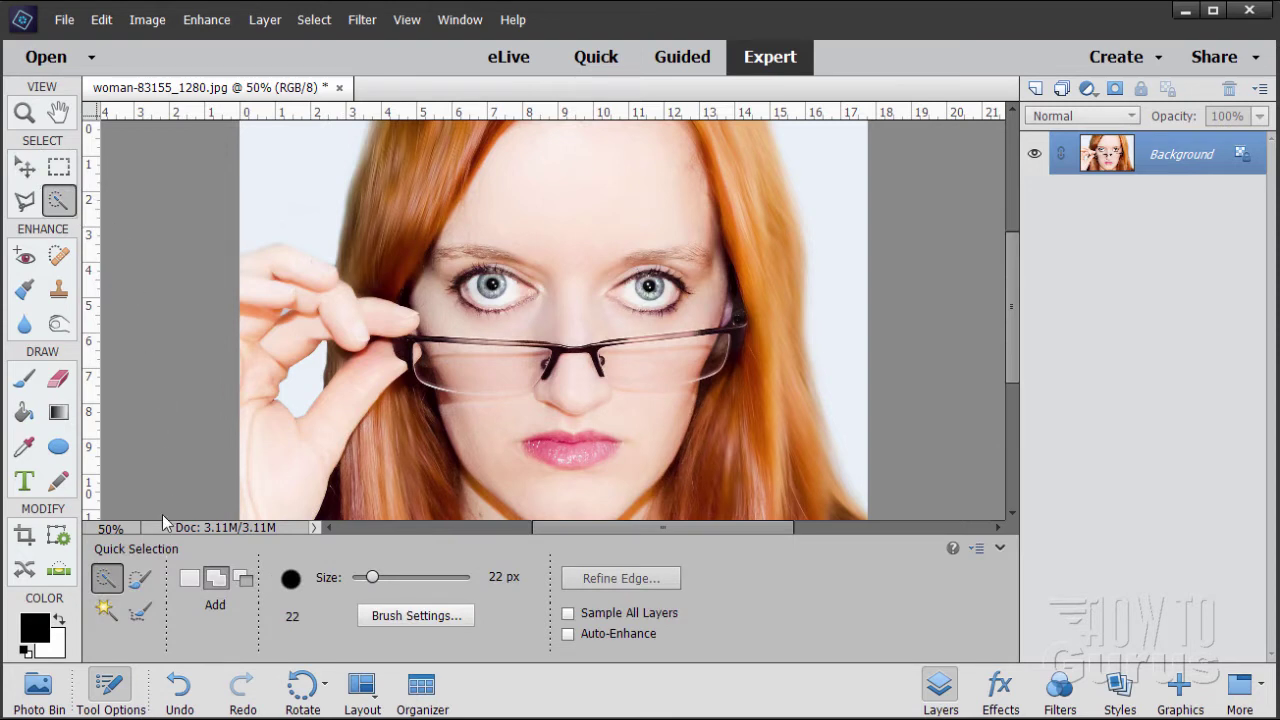
pyautogui.click(105, 610)
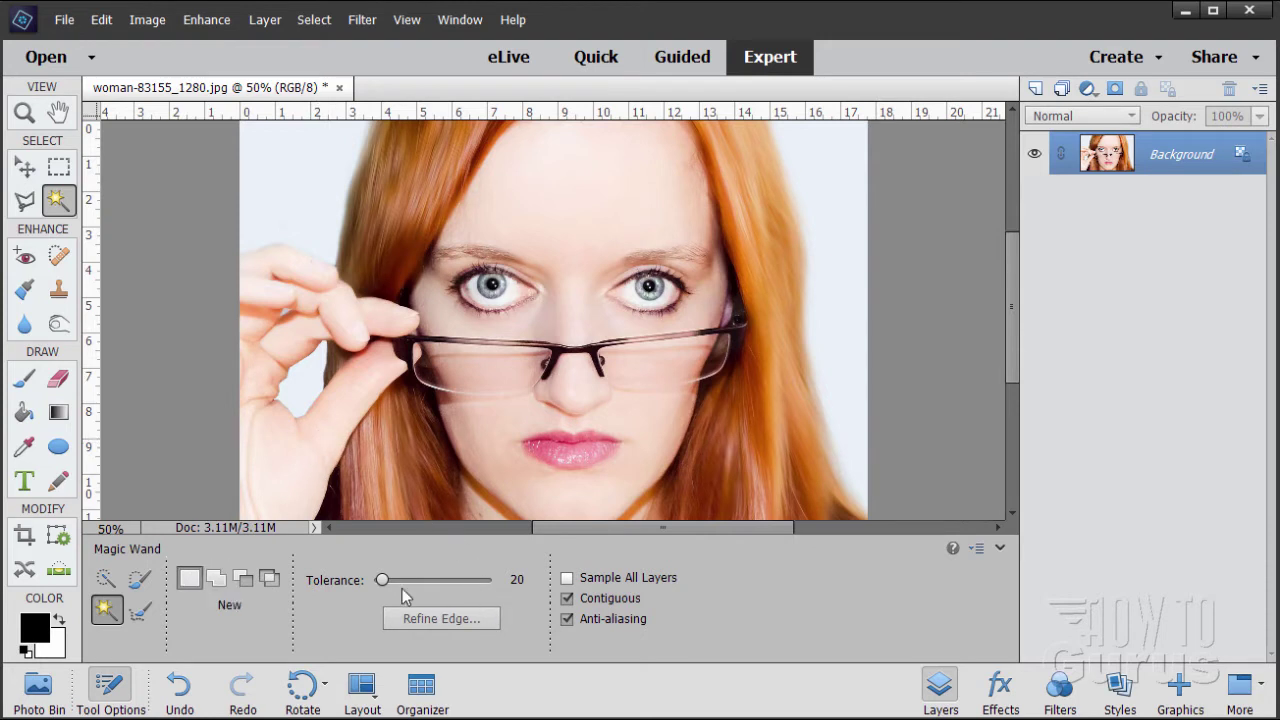
pyautogui.click(302, 396)
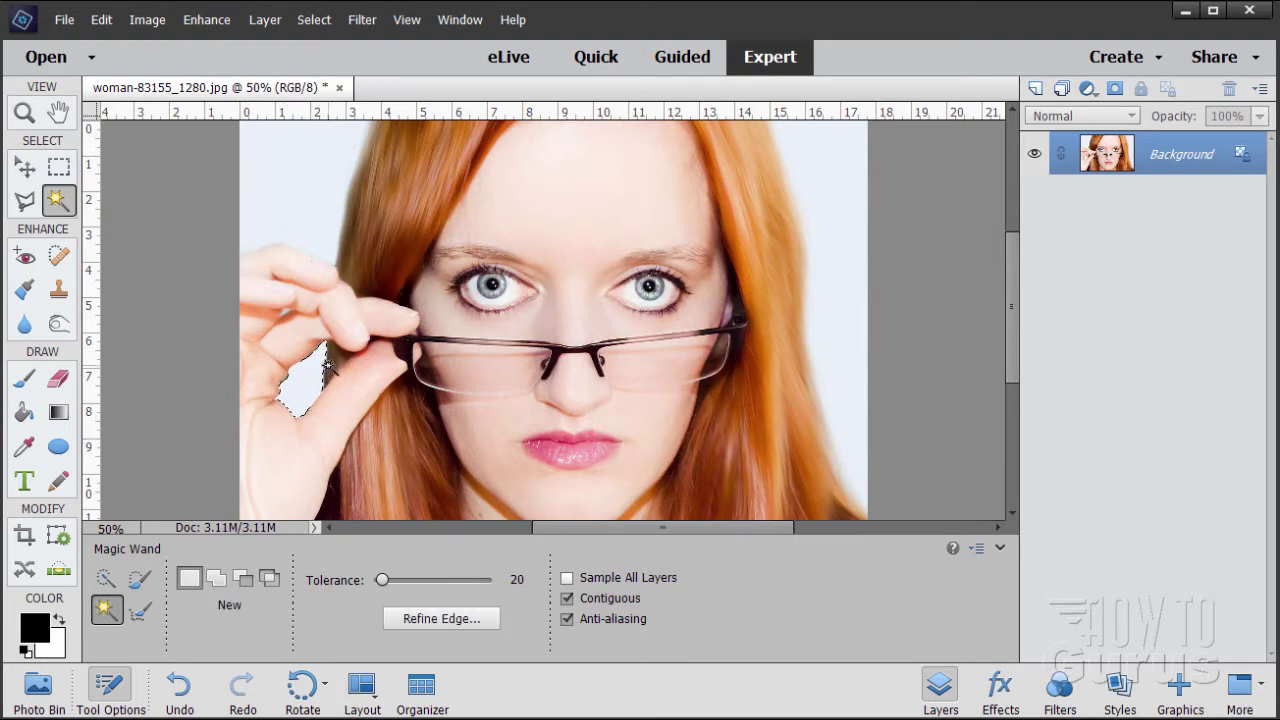
pyautogui.click(216, 578)
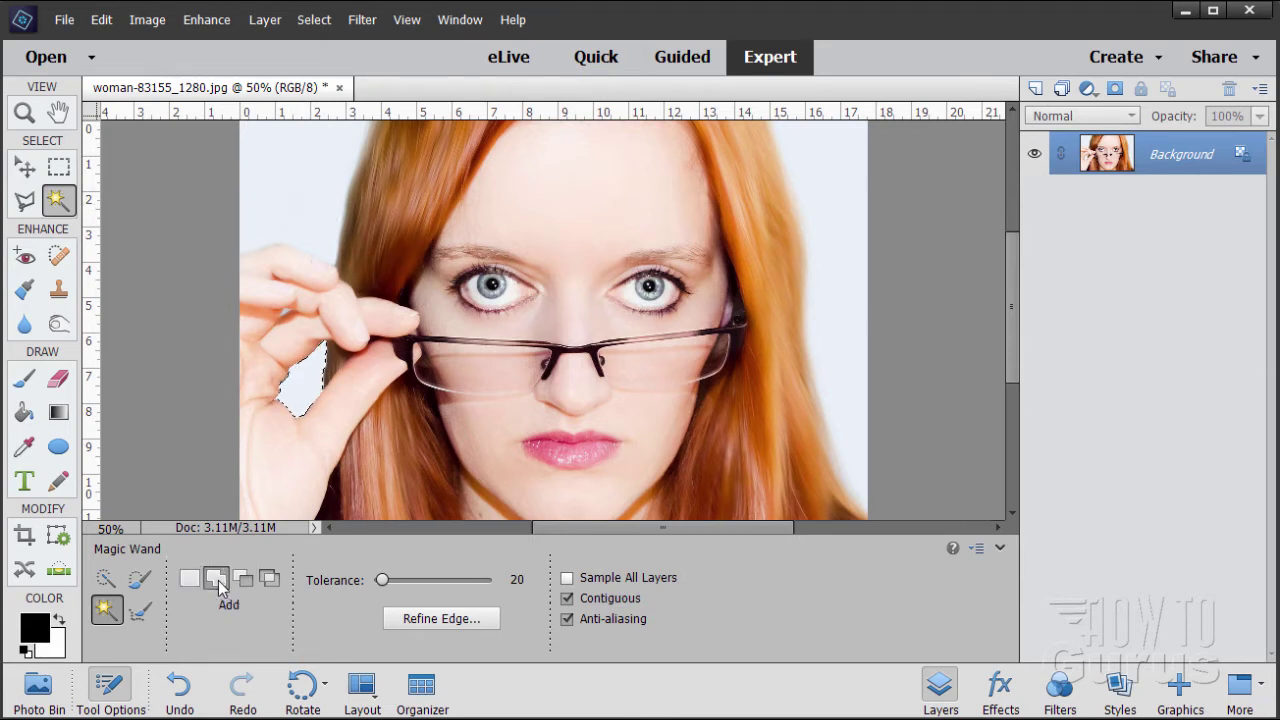
pyautogui.click(314, 196)
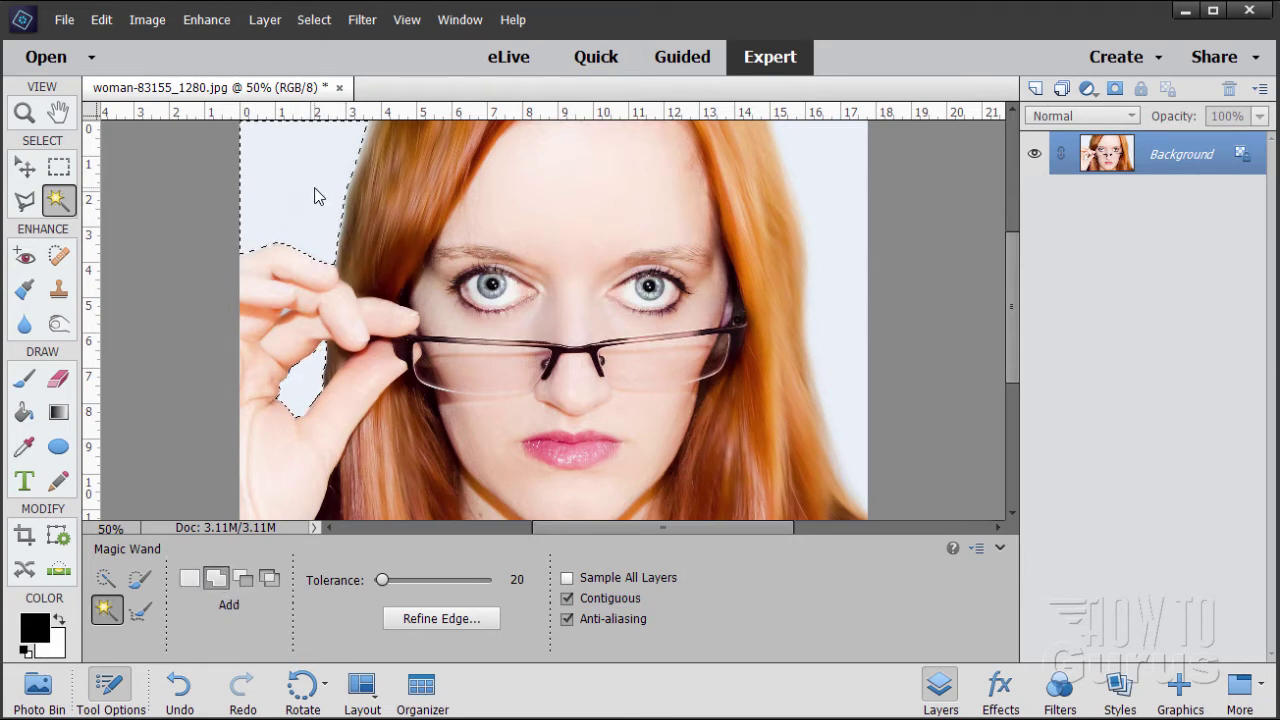
pyautogui.click(820, 250)
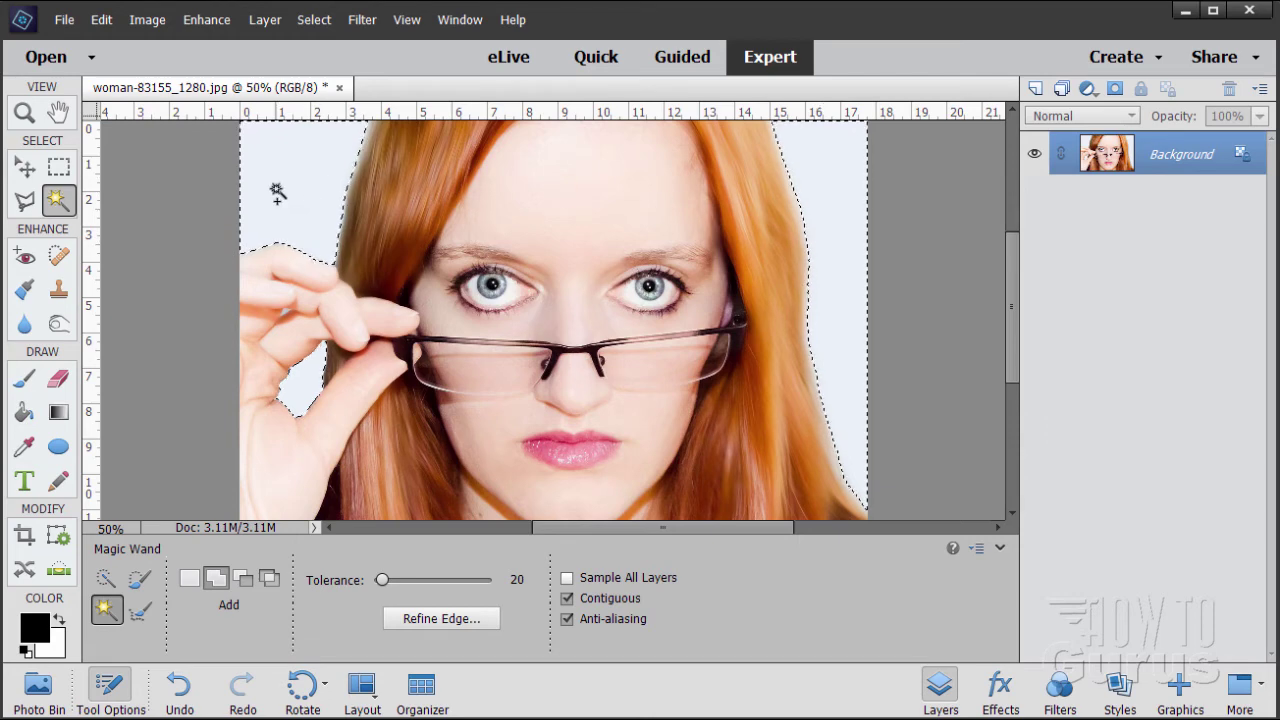
# Invert the selection and copy the selected woman to a new layer with Layer Via Copy
pyautogui.click(314, 19)
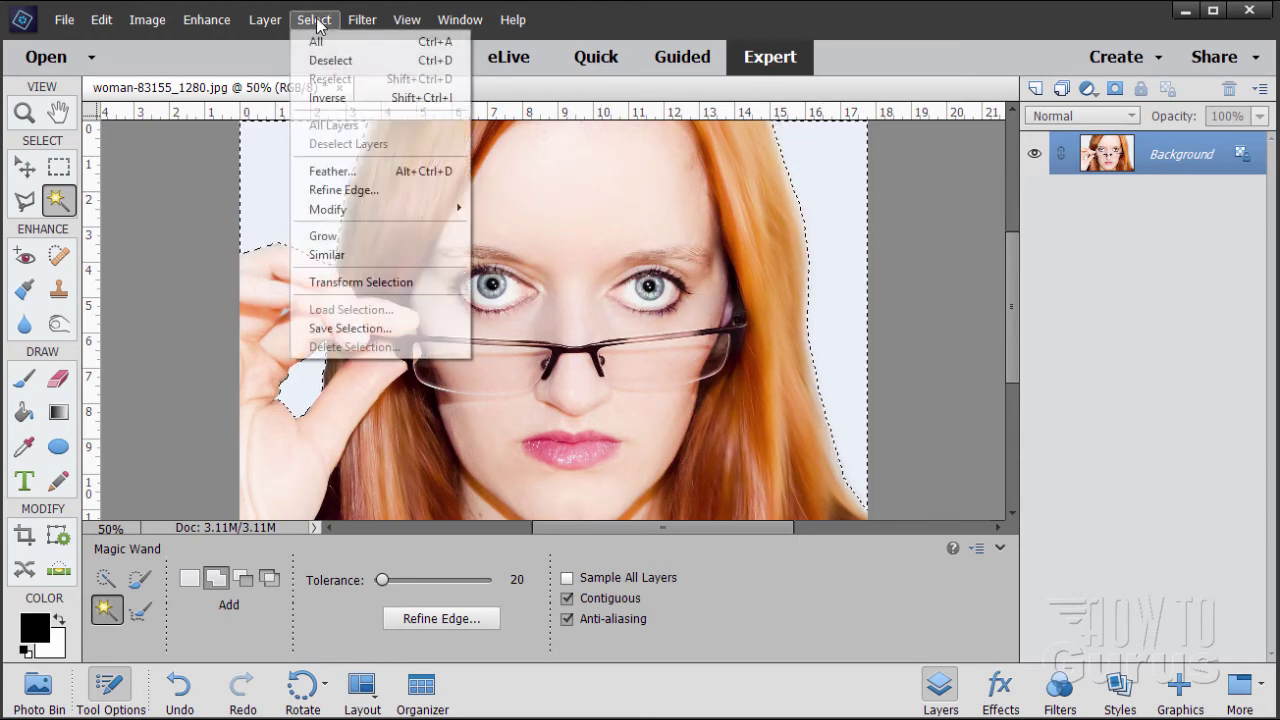
pyautogui.click(318, 100)
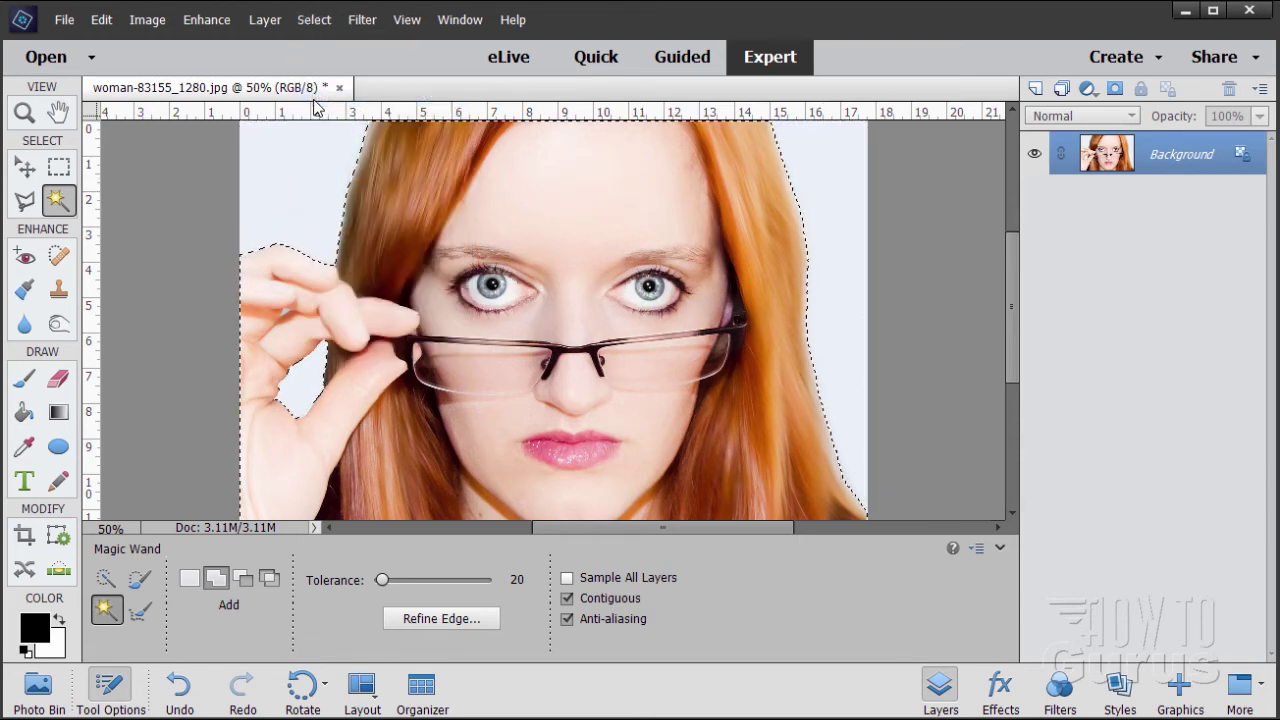
pyautogui.click(265, 20)
pyautogui.moveTo(270, 41)
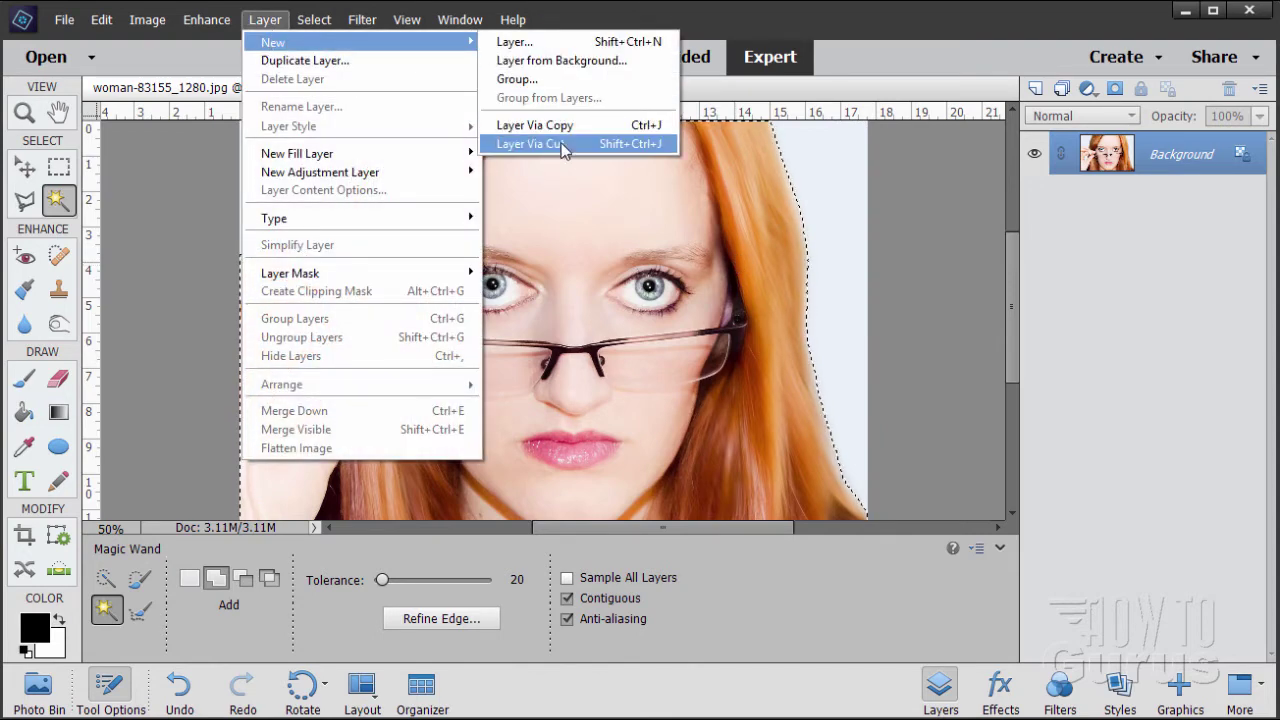
pyautogui.click(540, 125)
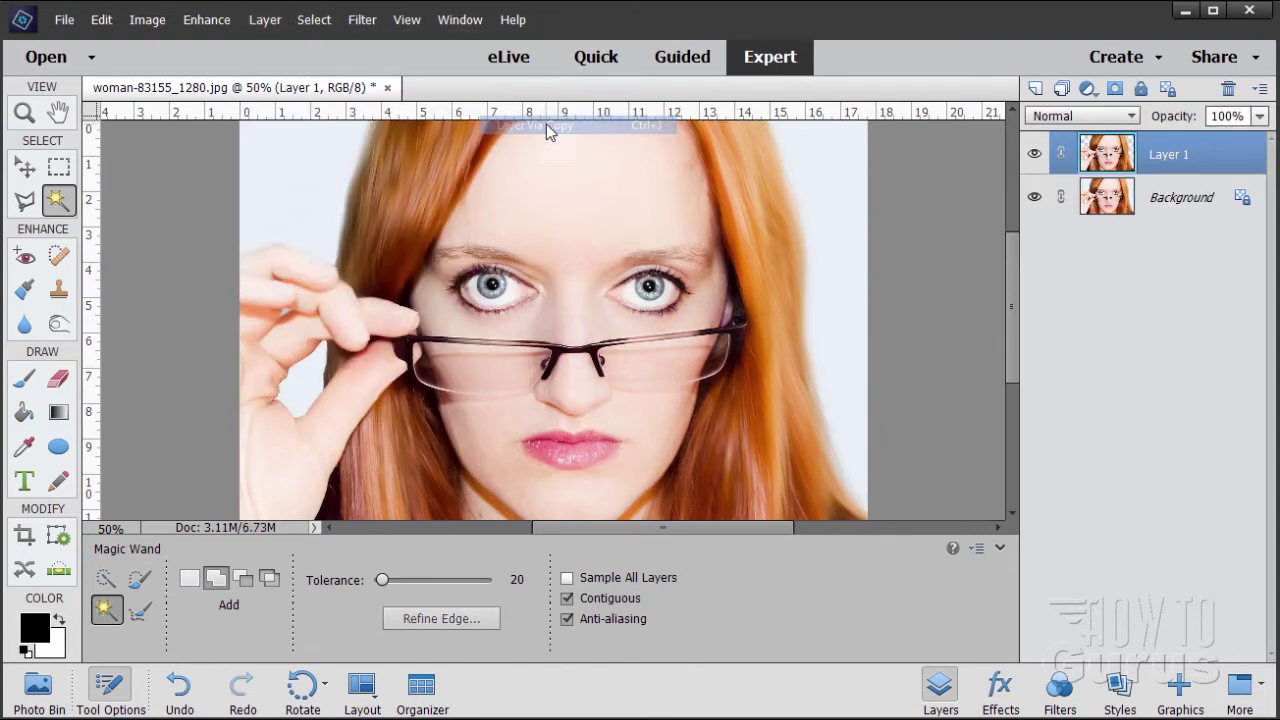
# Hide the Background layer and add a new empty layer directly above it
pyautogui.click(1035, 198)
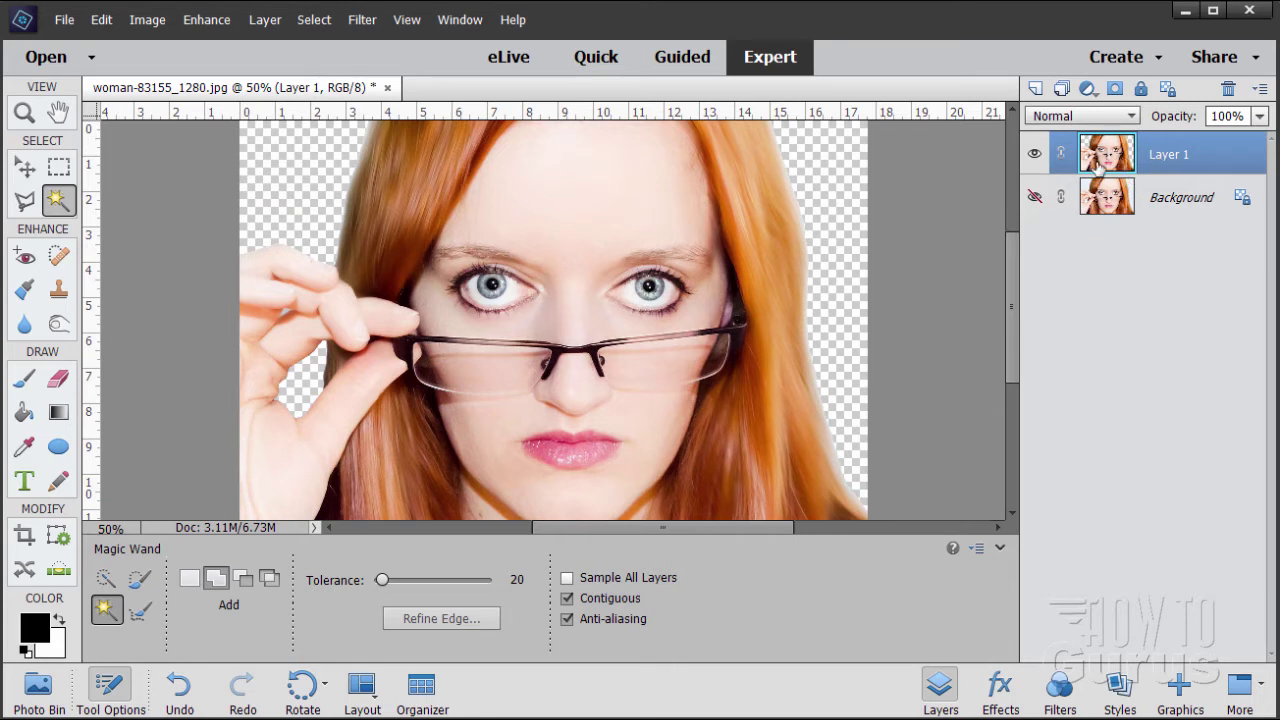
pyautogui.press('v')
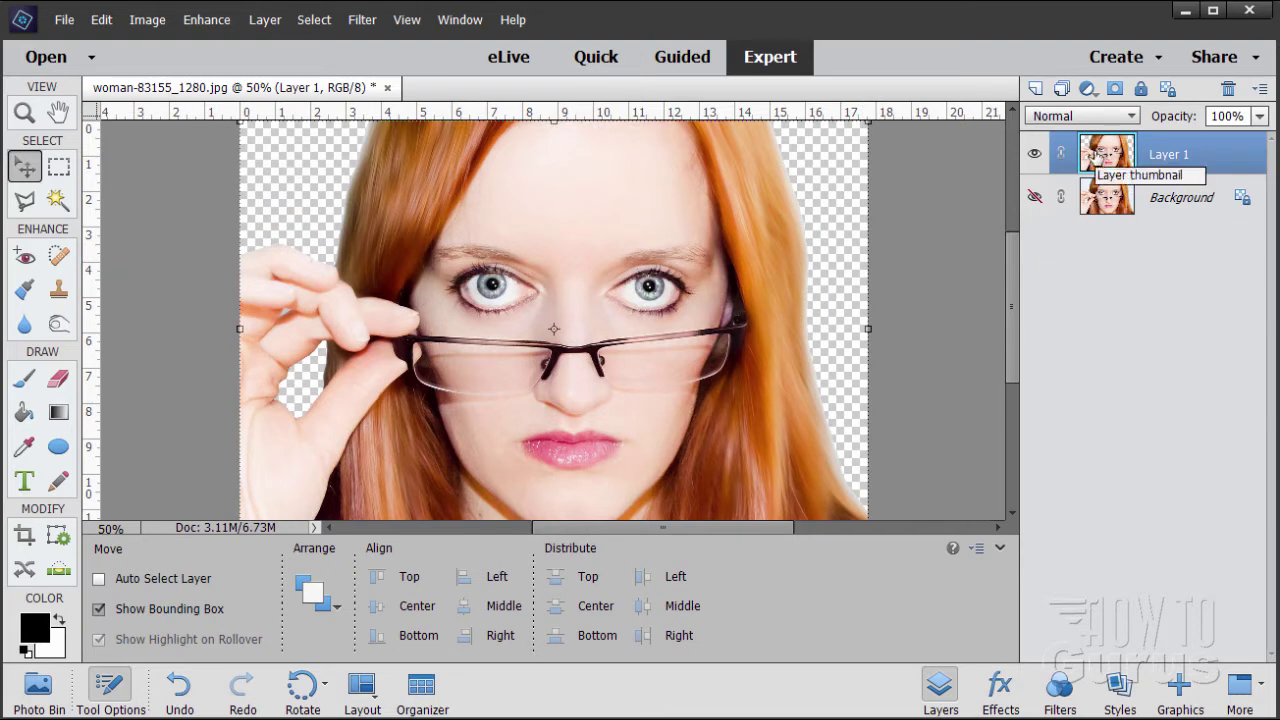
pyautogui.moveTo(1097, 152); pyautogui.dragTo(1100, 160)
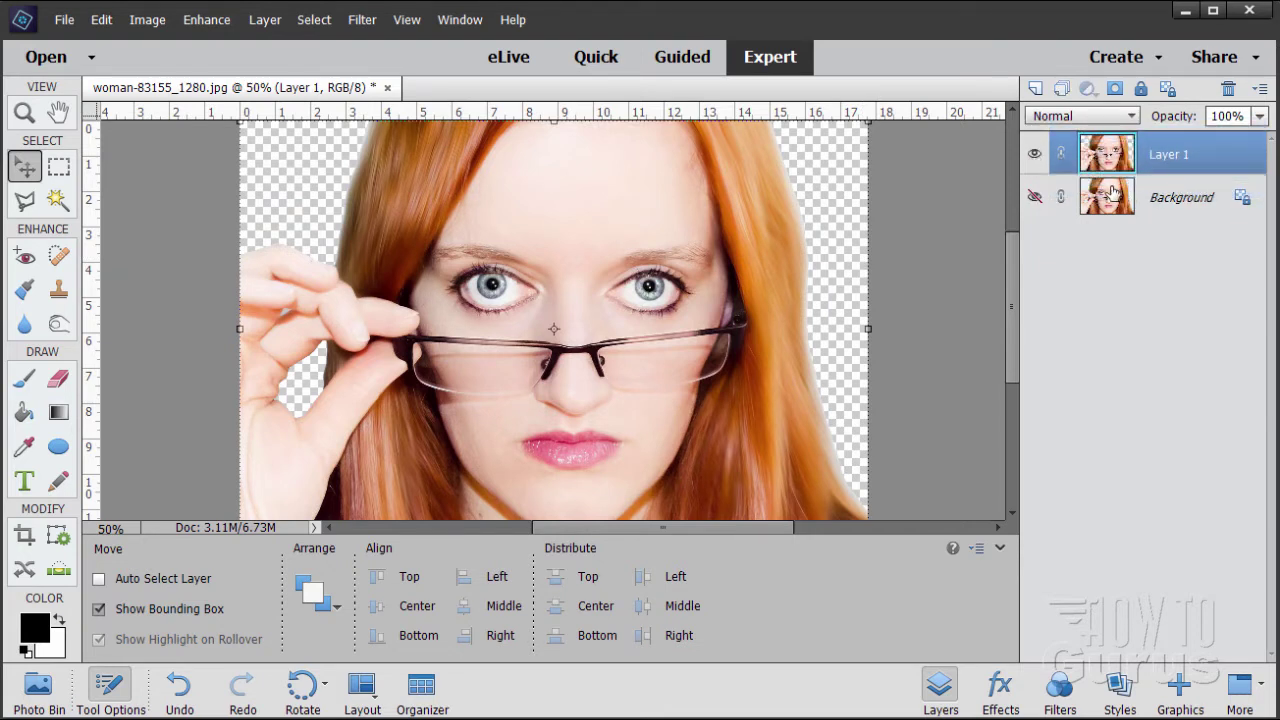
pyautogui.click(1112, 196)
pyautogui.click(1036, 90)
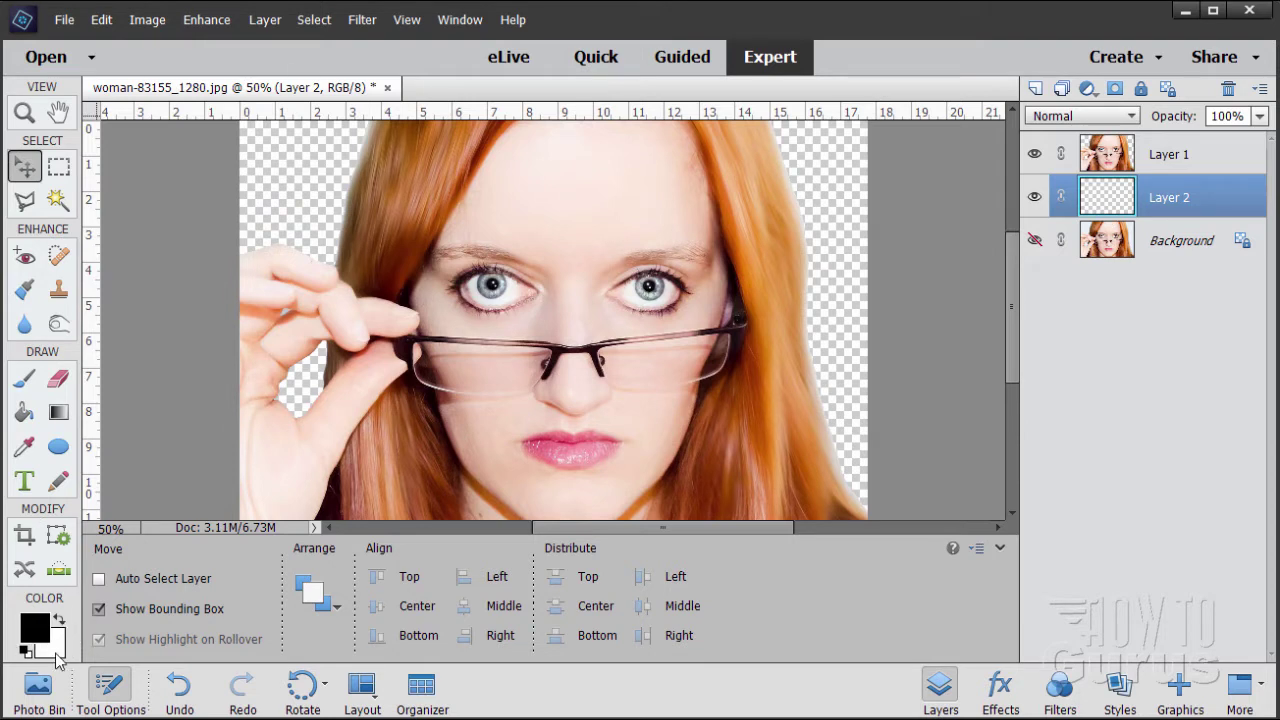
# Fill the new layer with a linear black-to-white gradient running diagonally from the image's upper-left to its lower-right area
pyautogui.click(60, 414)
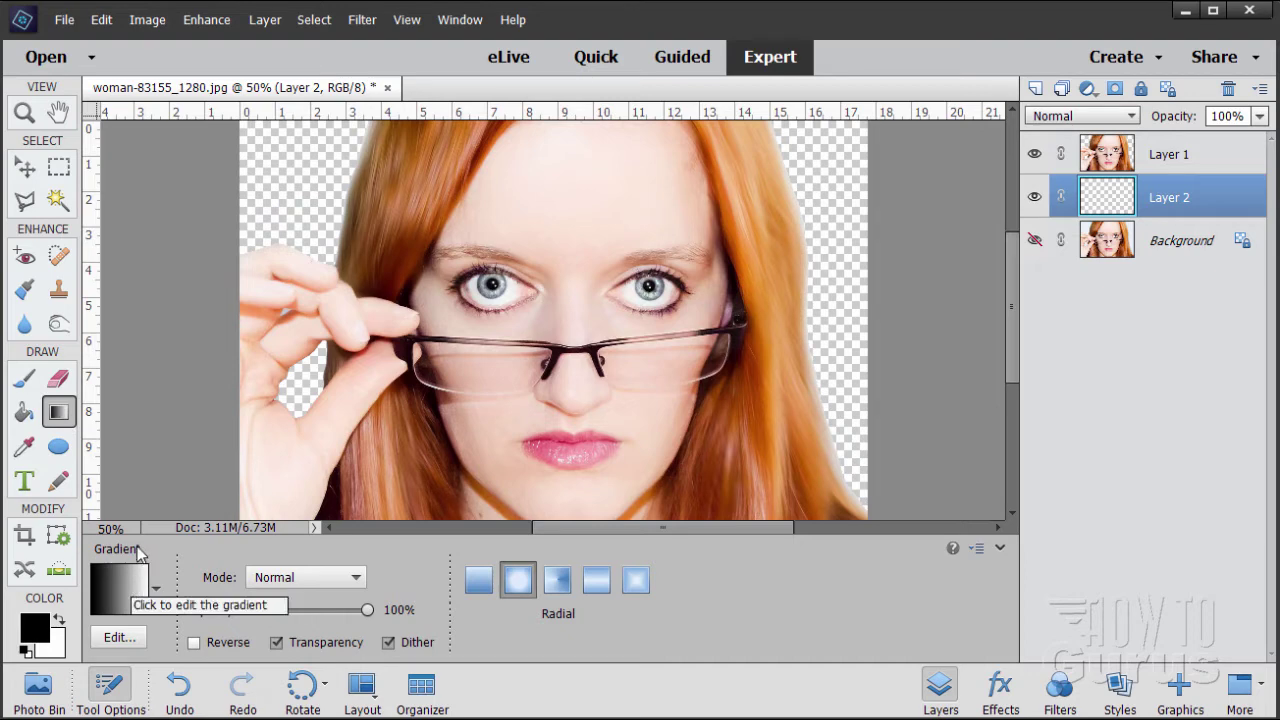
pyautogui.click(478, 580)
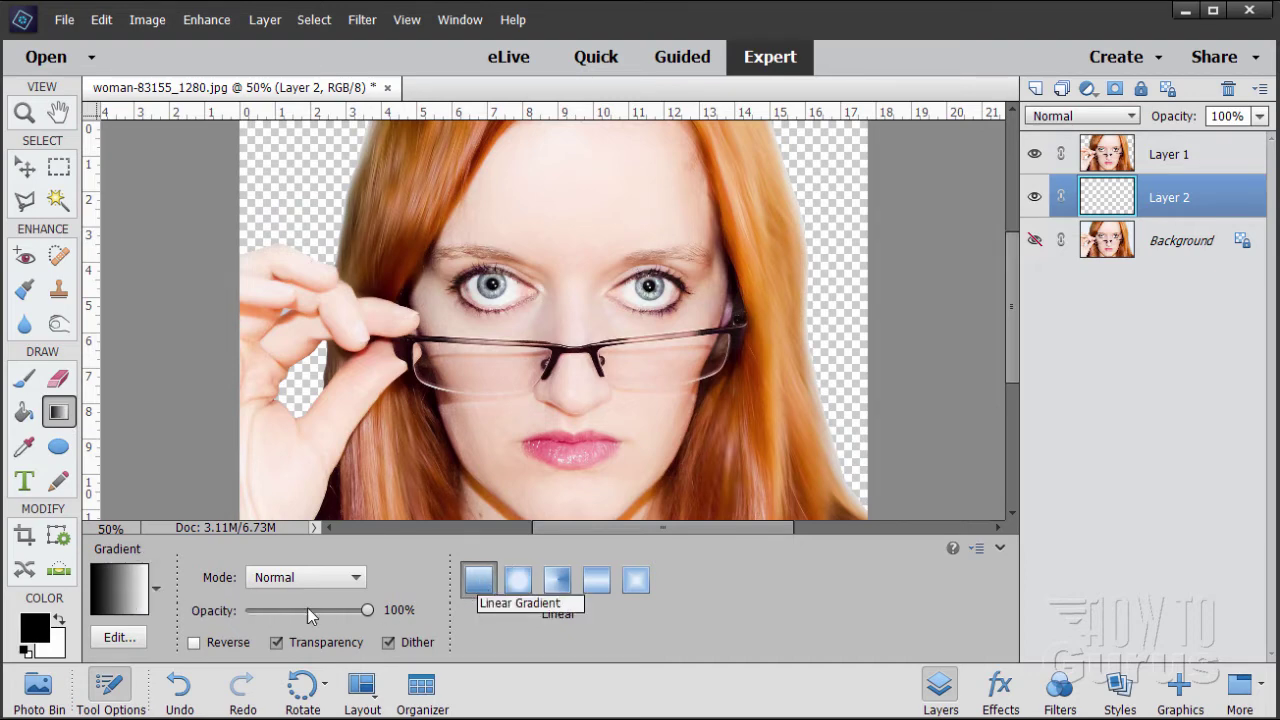
pyautogui.click(115, 588)
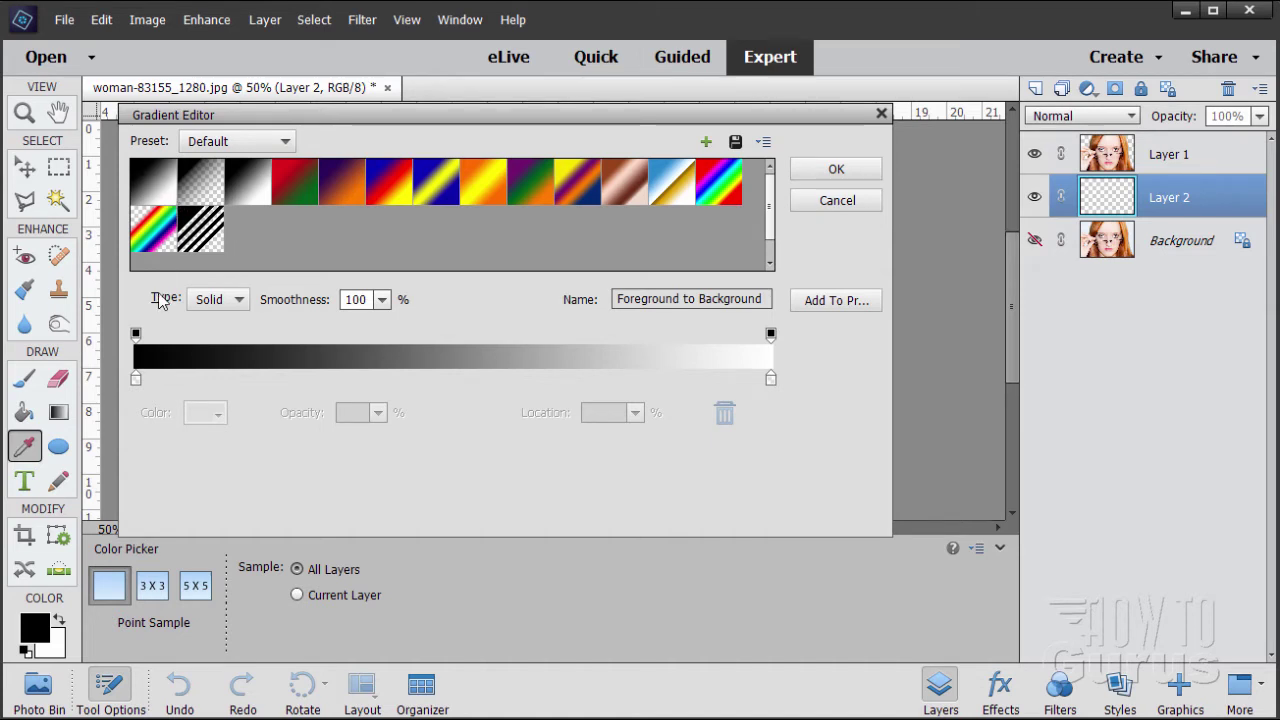
pyautogui.click(837, 196)
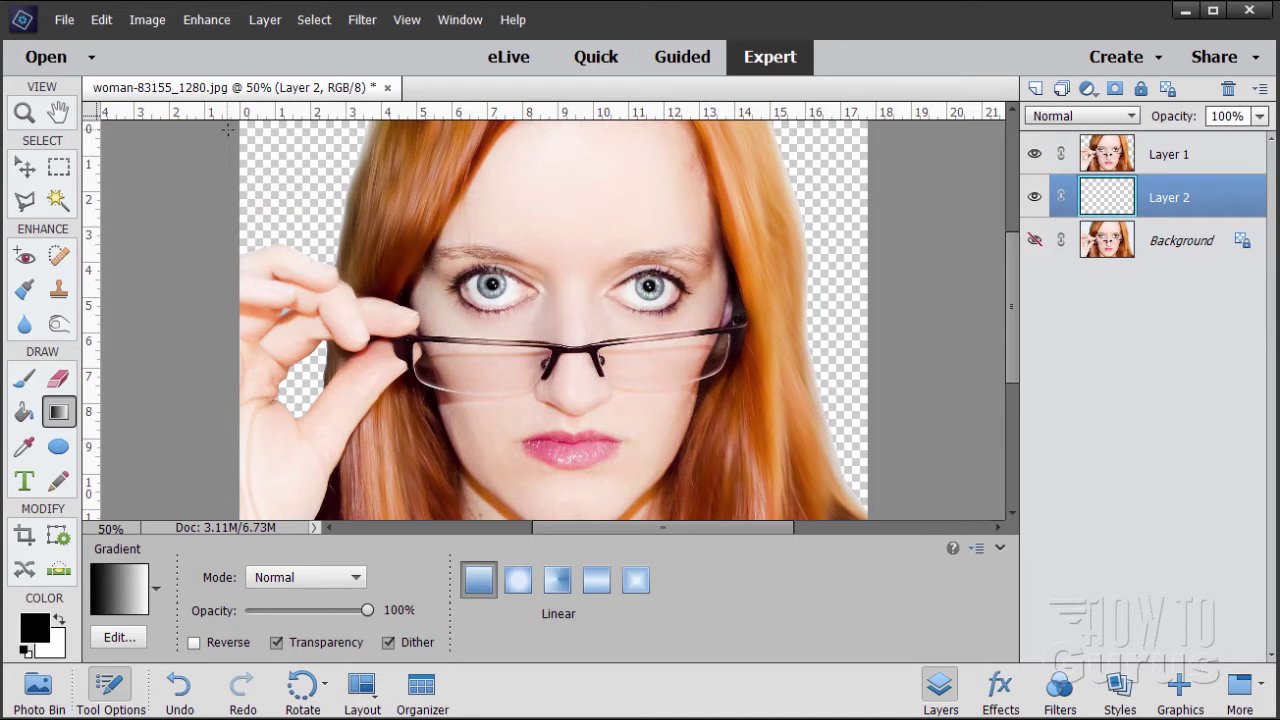
pyautogui.moveTo(228, 129); pyautogui.dragTo(899, 509)
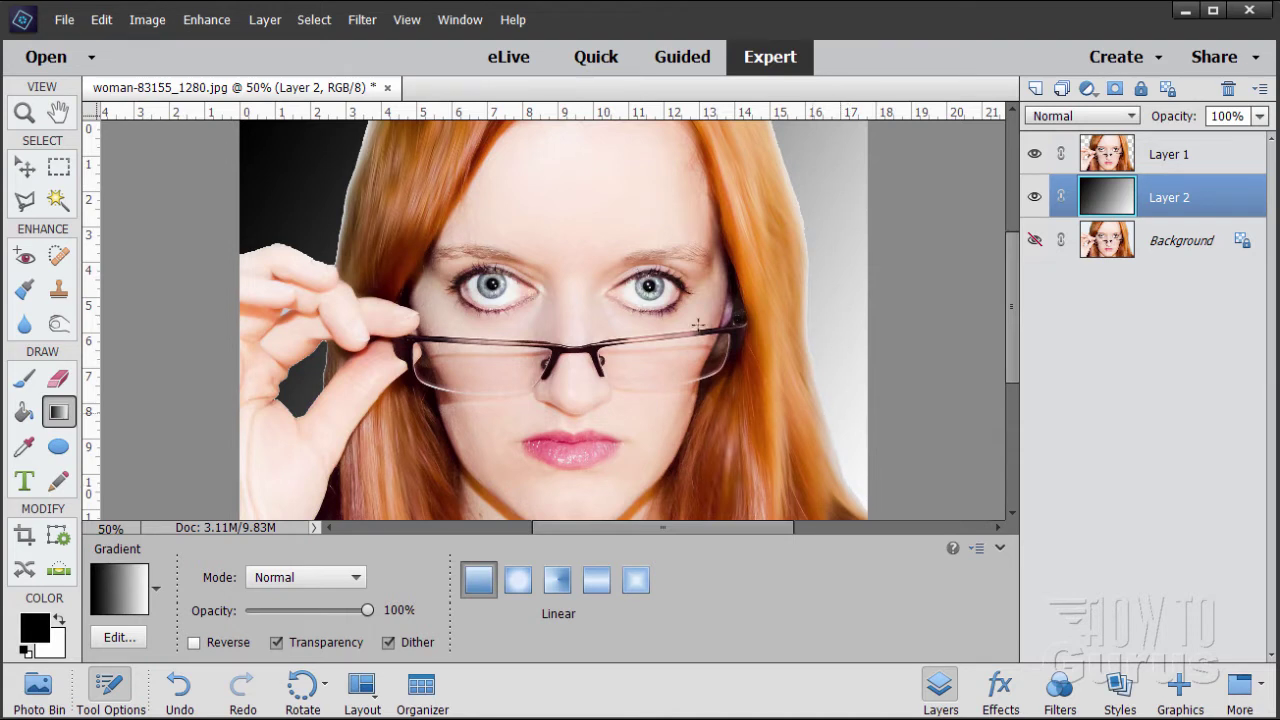
# Delete Layer 1, which holds the cut-out woman
pyautogui.click(35, 168)
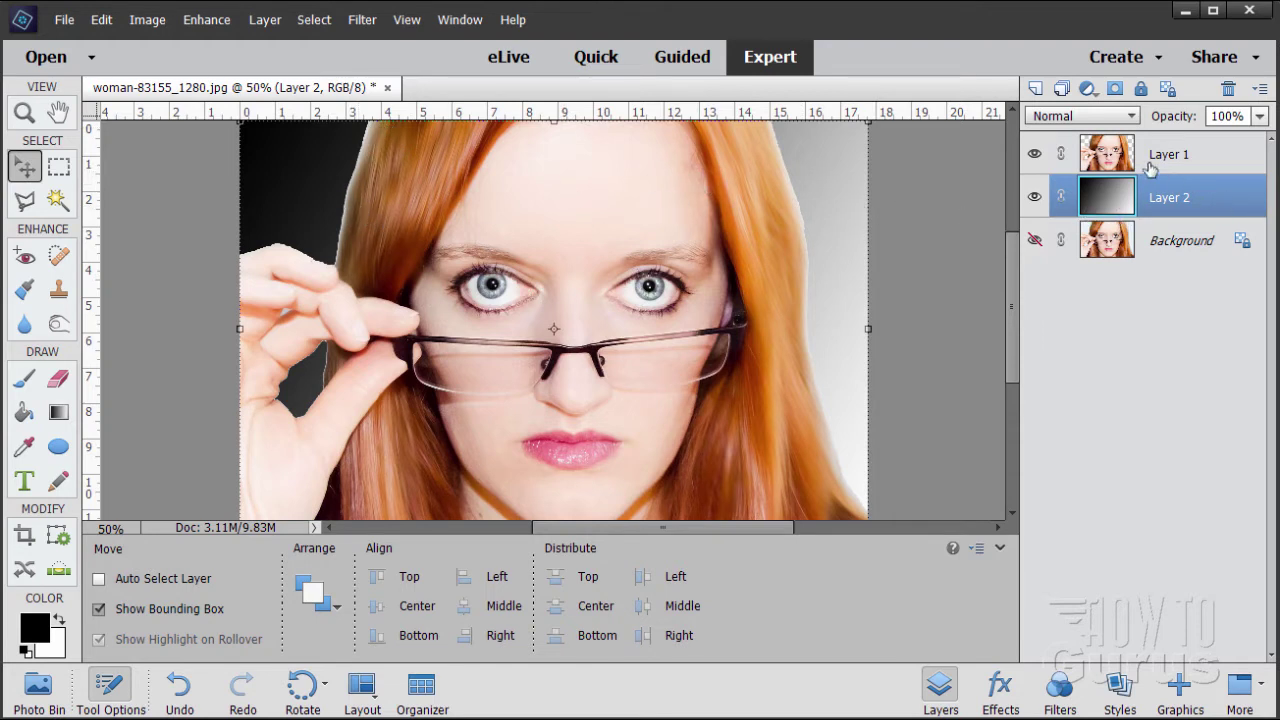
pyautogui.click(1090, 155)
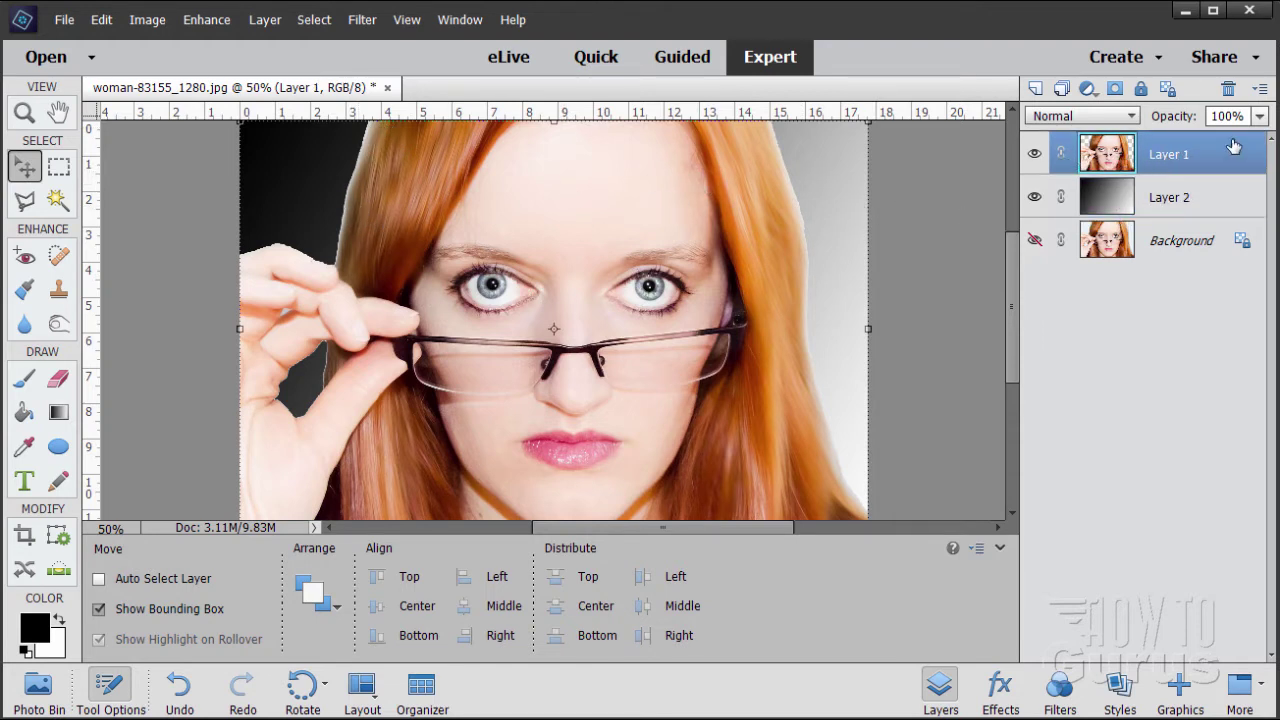
pyautogui.click(1228, 88)
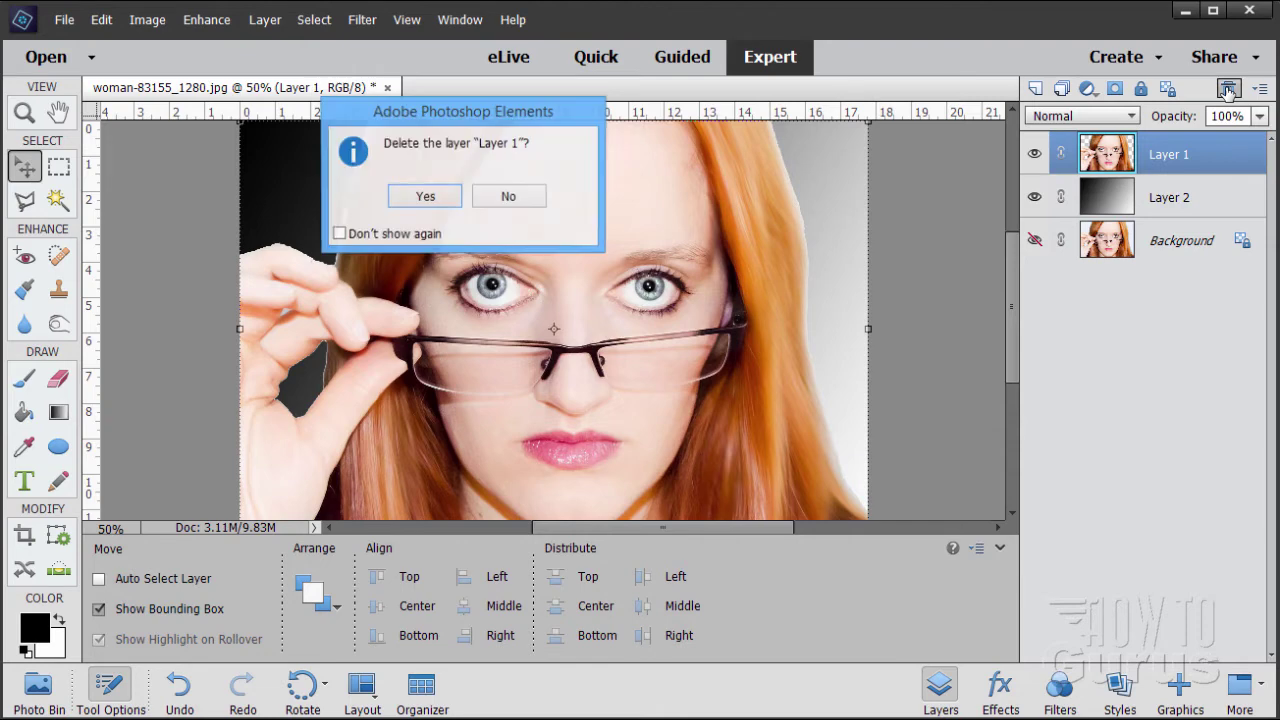
pyautogui.click(425, 197)
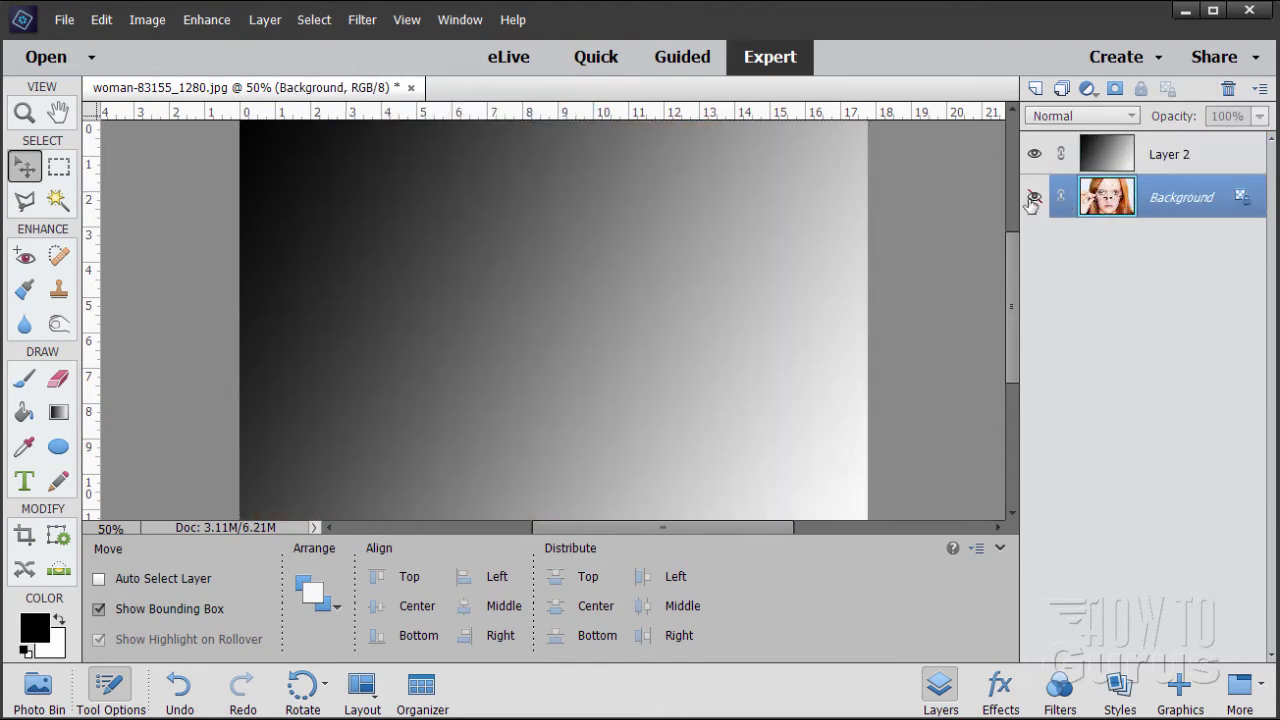
# Show the Background layer and duplicate it, placing the copy above the gradient layer
pyautogui.moveTo(1083, 205); pyautogui.dragTo(1036, 88)
pyautogui.moveTo(1107, 199); pyautogui.dragTo(1114, 155)
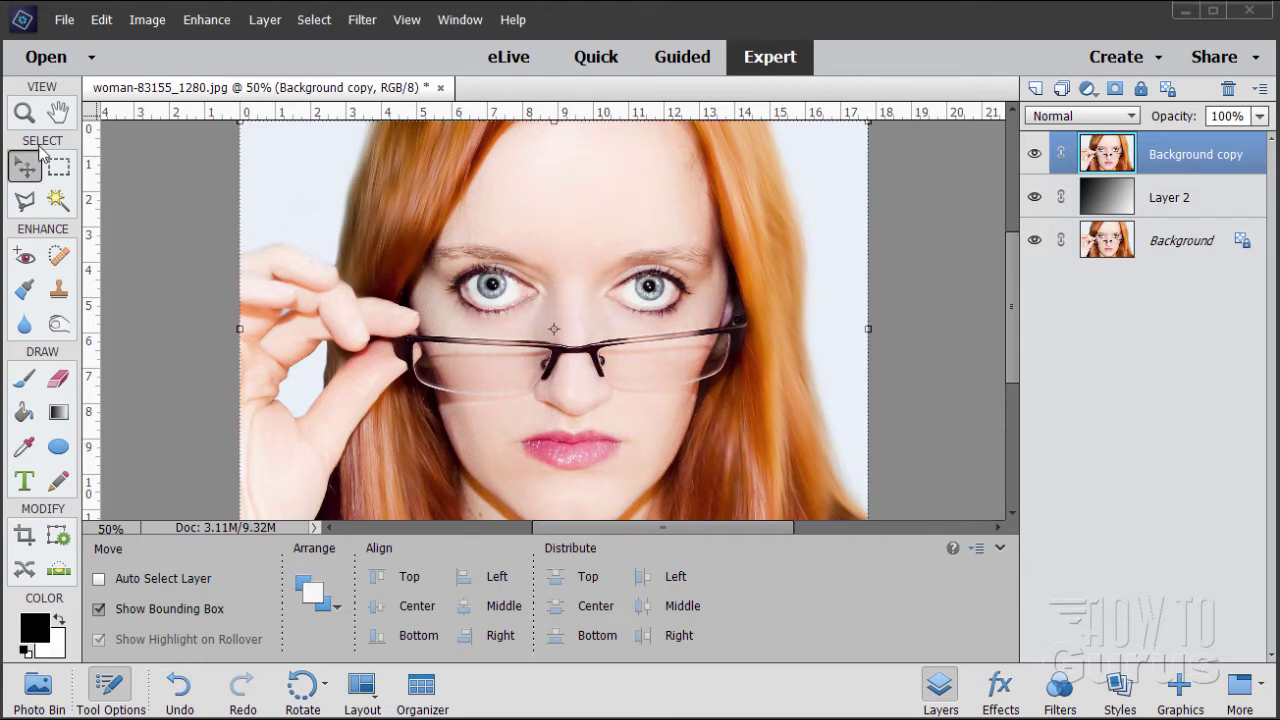
# Outline the background gap between the thumb and fingers on the Background copy as a new Polygonal Lasso selection
pyautogui.press('z')
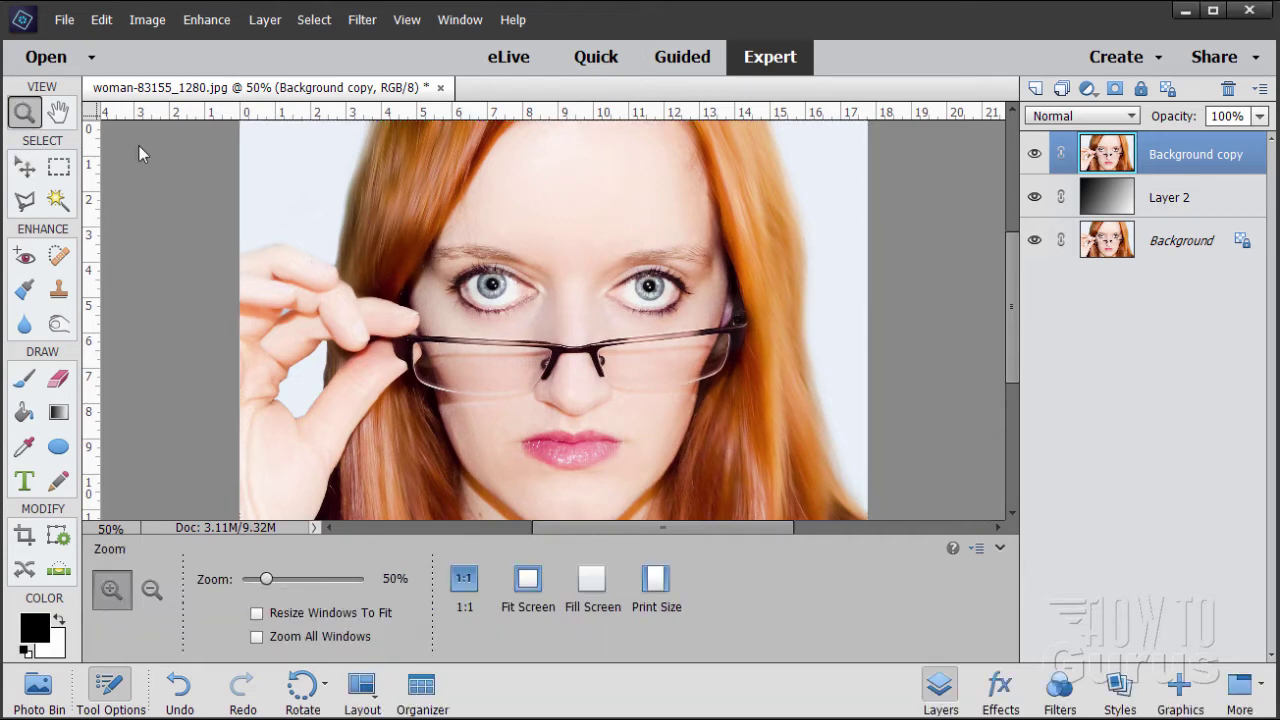
pyautogui.click(308, 378)
pyautogui.click(298, 392)
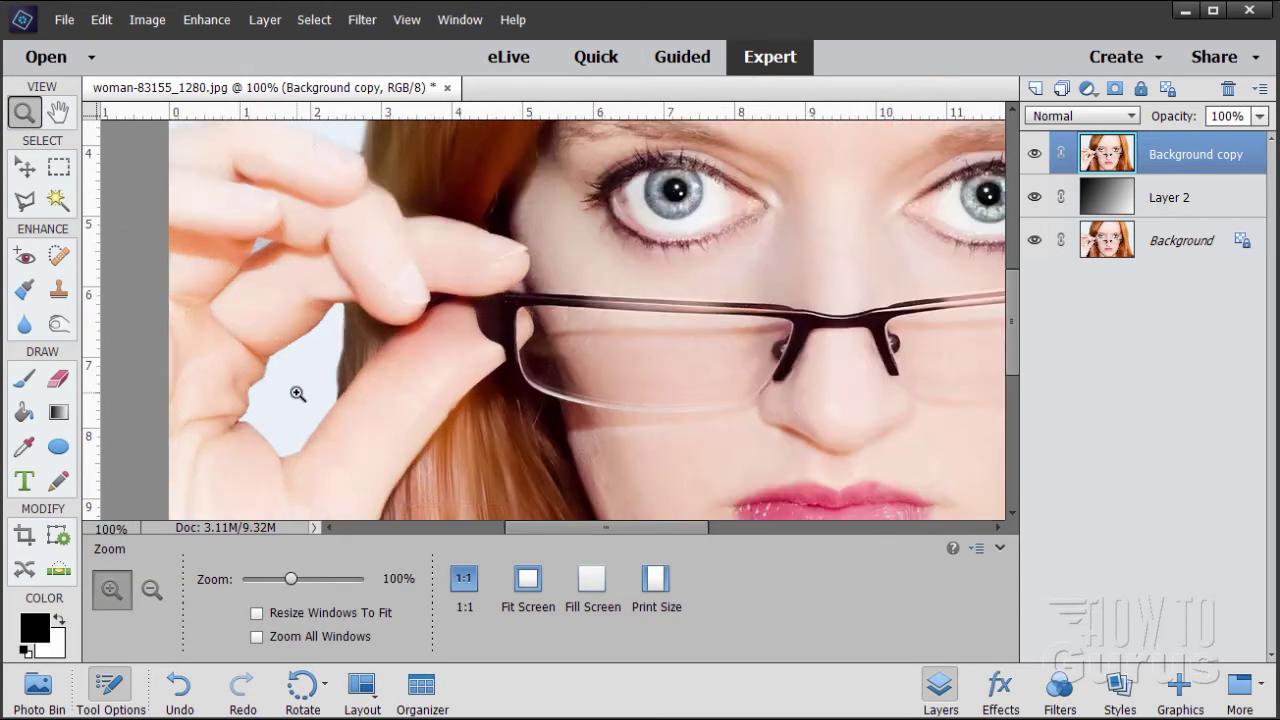
pyautogui.click(297, 393)
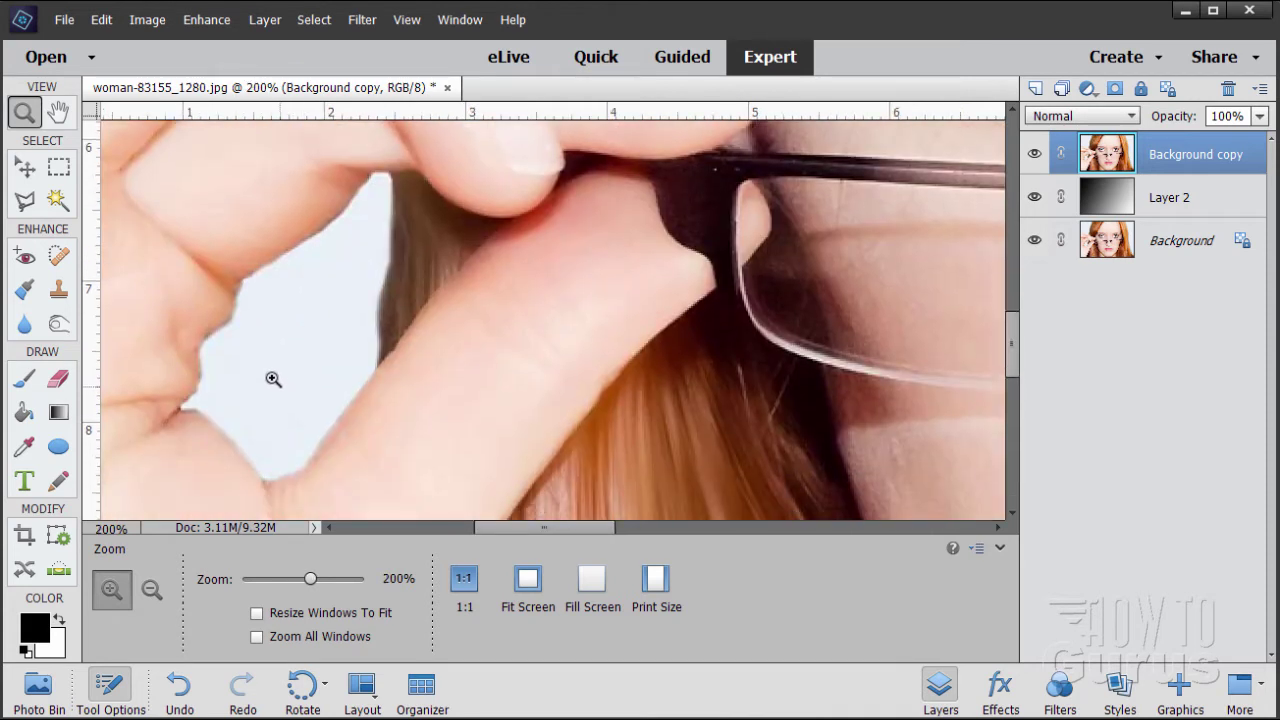
pyautogui.scroll(-1, 272, 378)
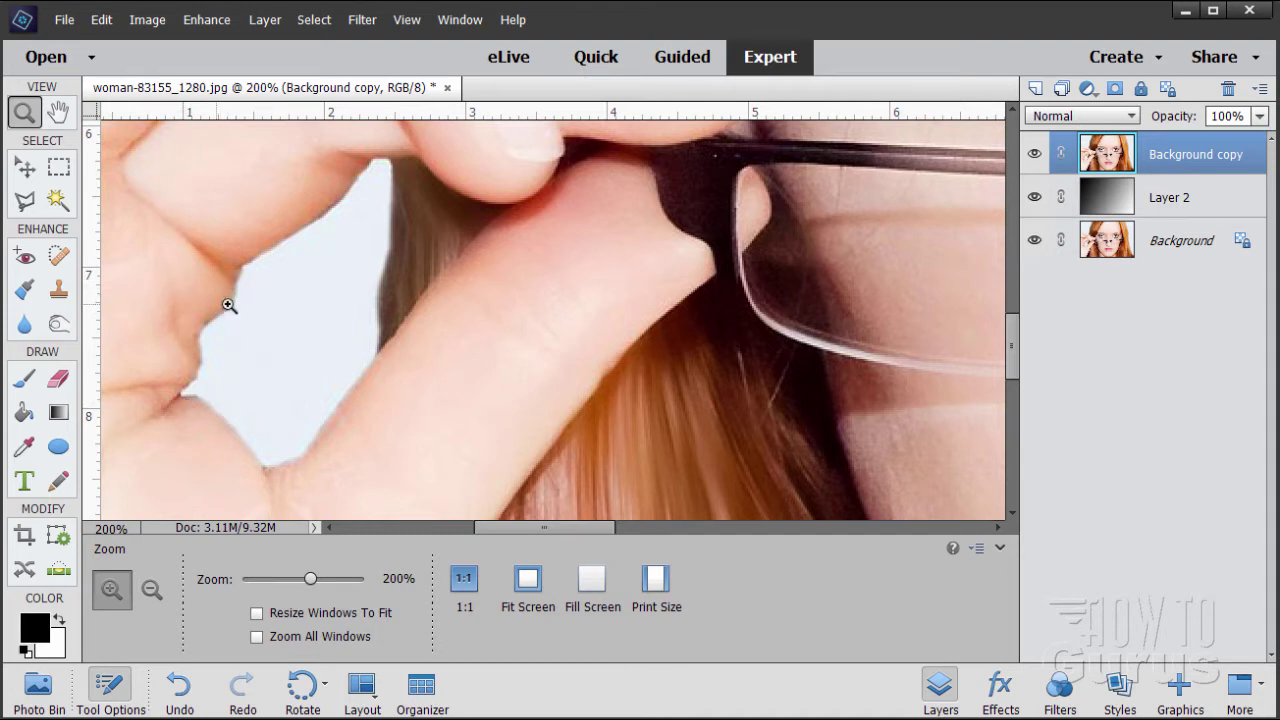
pyautogui.click(36, 205)
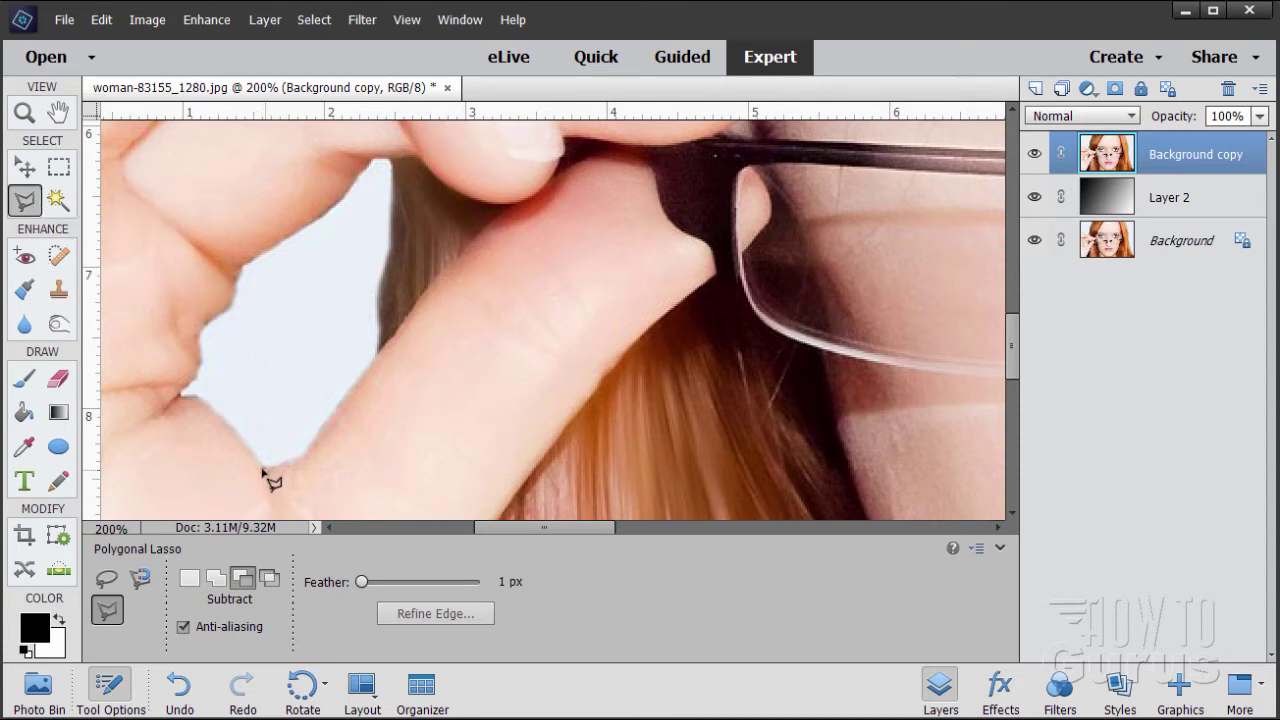
pyautogui.click(191, 580)
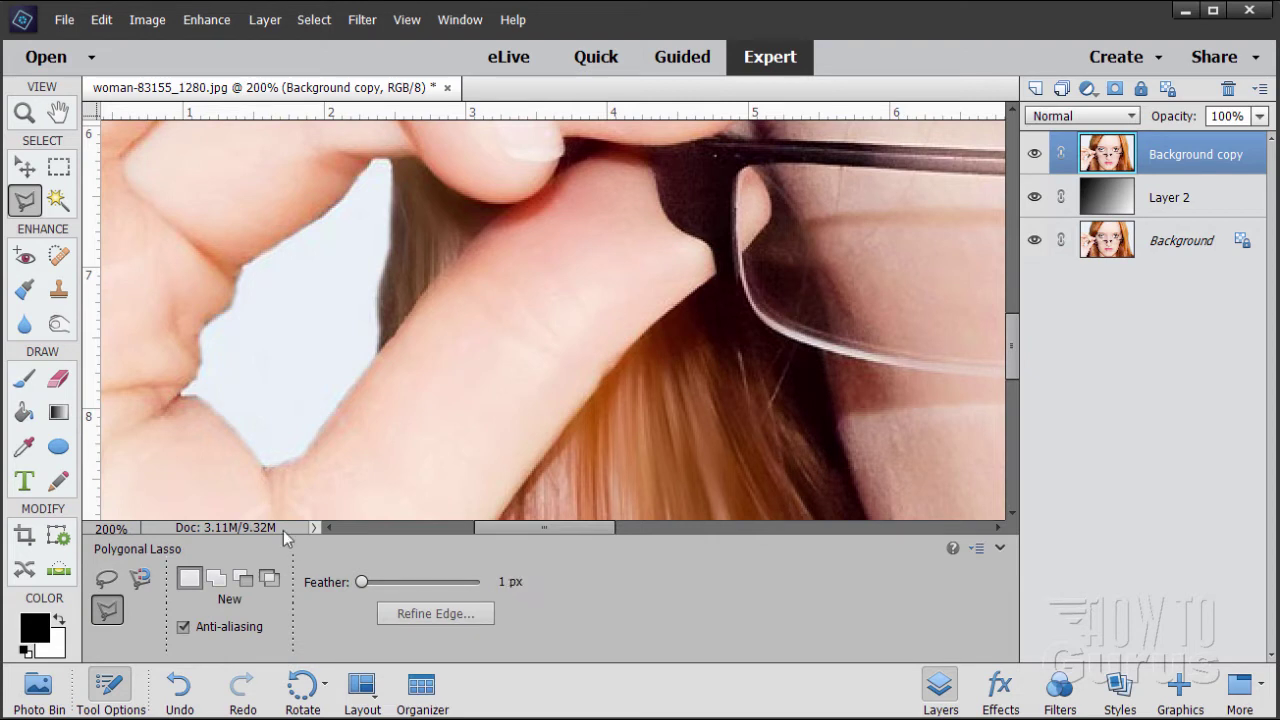
pyautogui.click(262, 467)
pyautogui.click(208, 322)
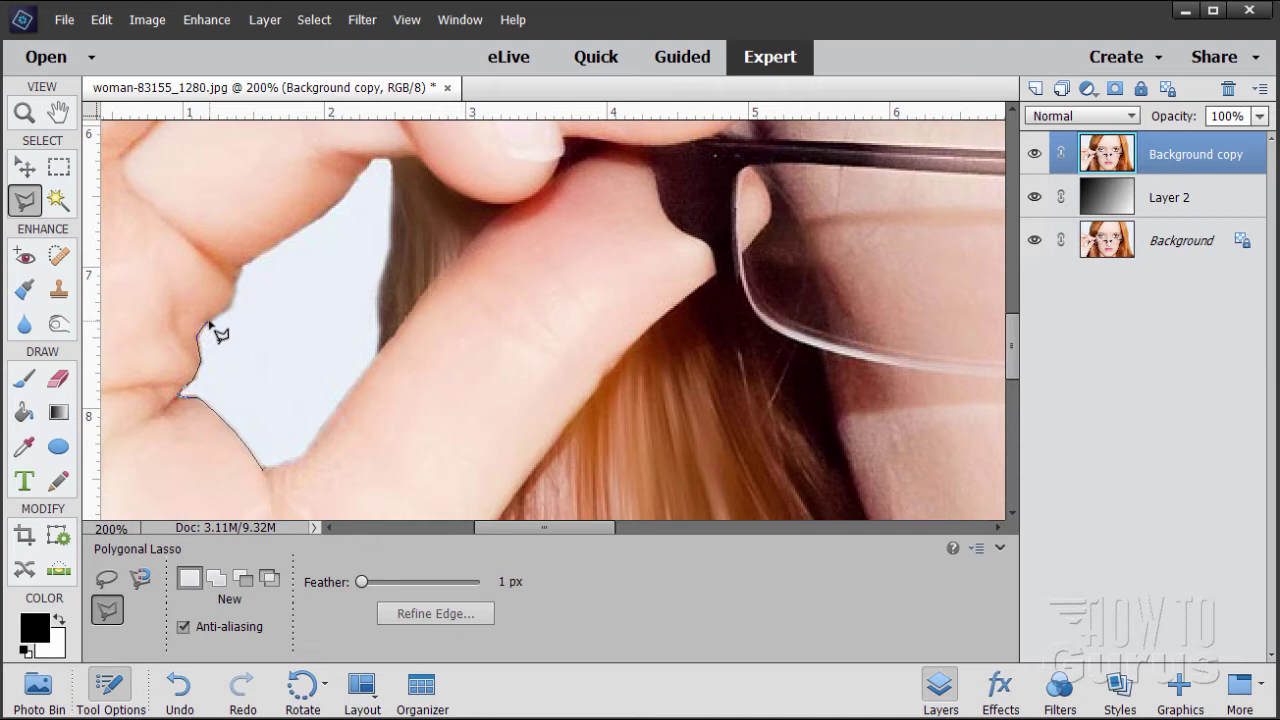
pyautogui.click(237, 277)
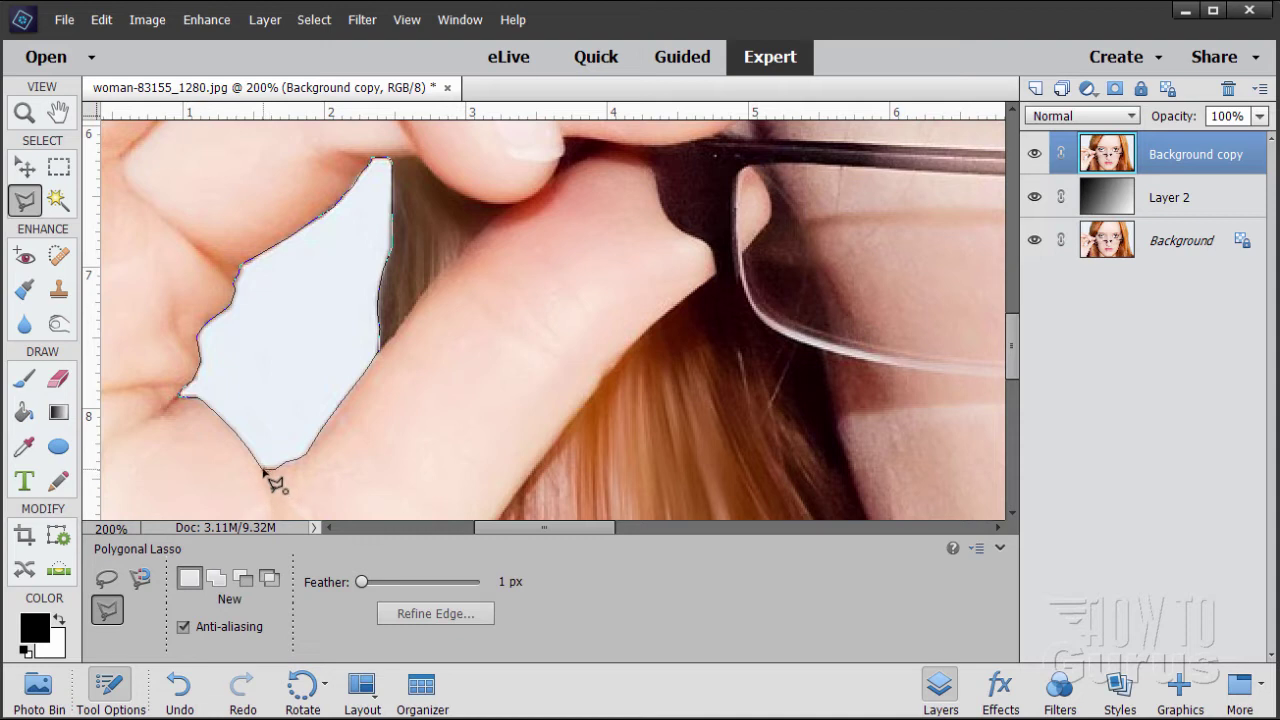
pyautogui.click(267, 474)
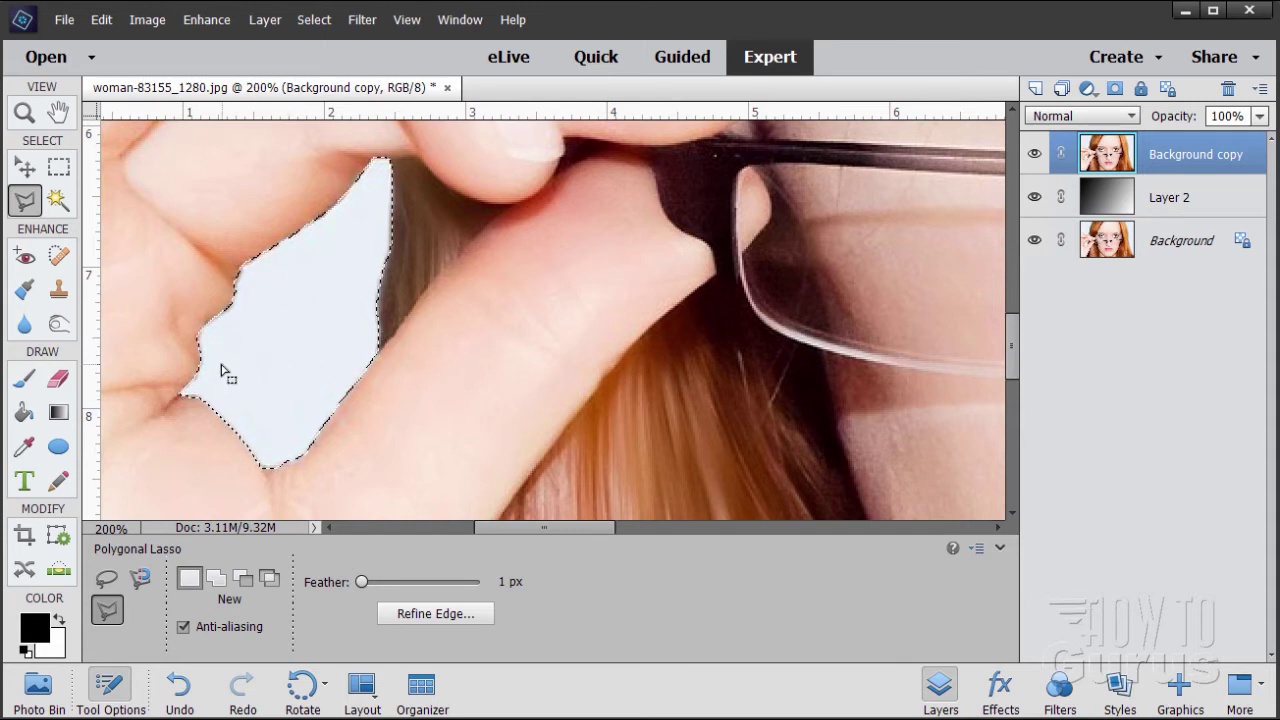
# Add the small background gap between the upper fingers to the existing selection with the Polygonal Lasso in Add mode
pyautogui.scroll(5, 222, 370)
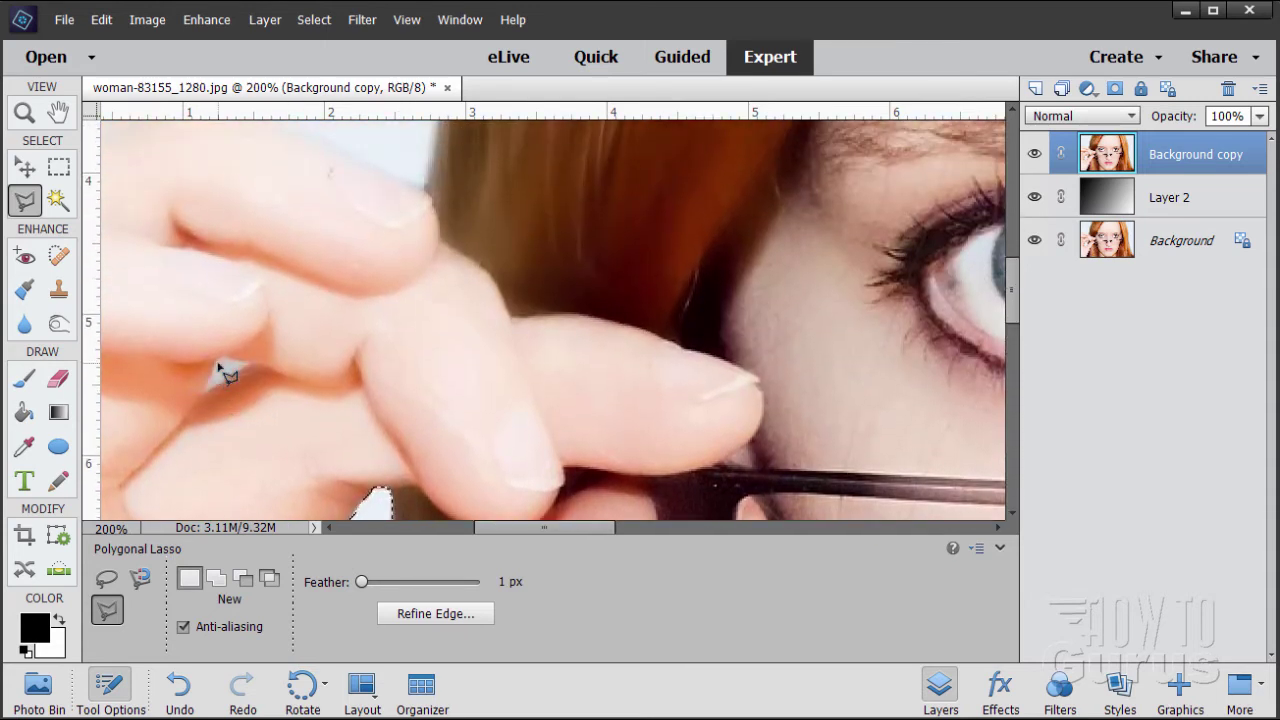
pyautogui.scroll(-1, 222, 370)
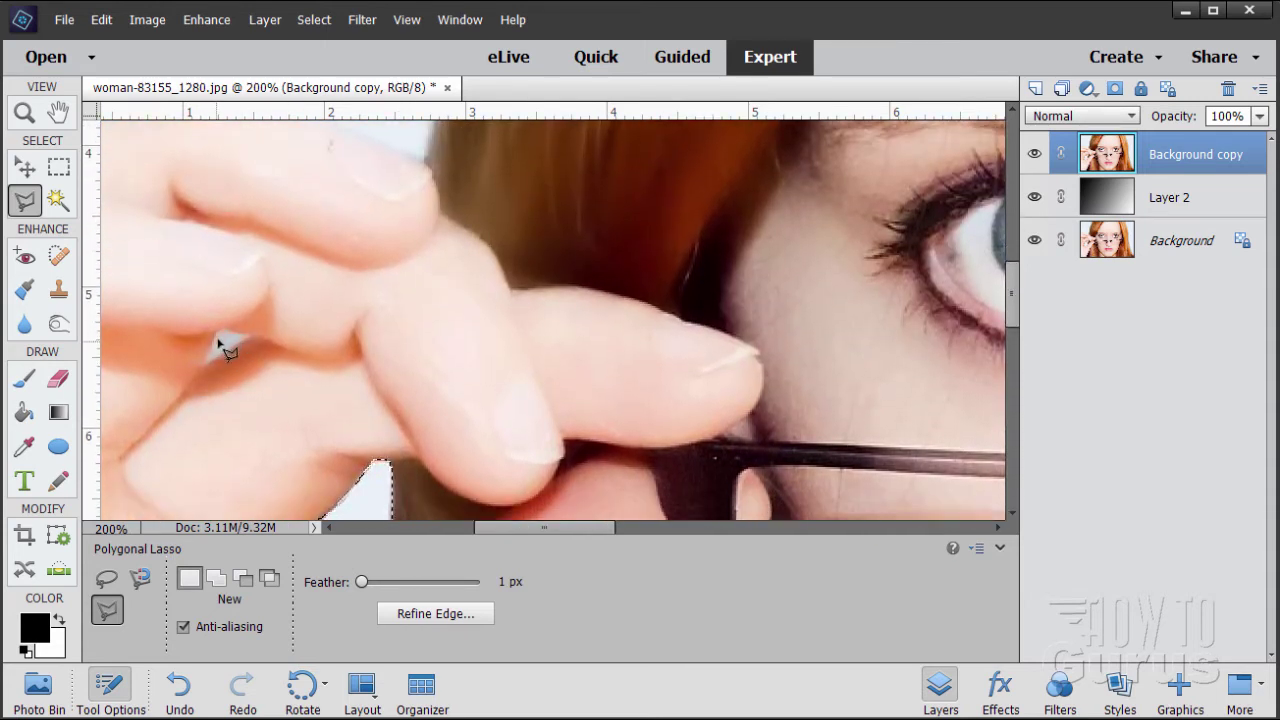
pyautogui.click(217, 580)
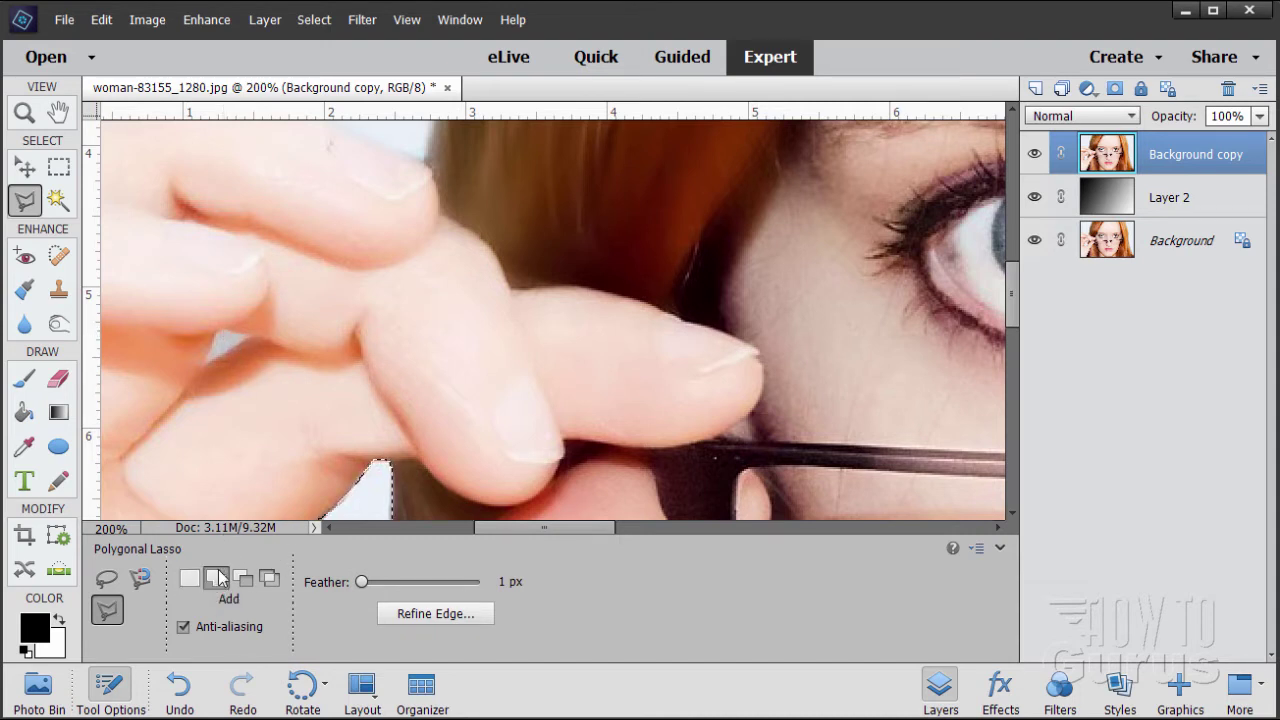
pyautogui.click(221, 333)
pyautogui.click(206, 367)
pyautogui.click(253, 334)
pyautogui.click(227, 336)
# Start adding the background left of the hair to the selection, tracing the hand's upper edge from the image's left border to the hair
pyautogui.scroll(3, 310, 373)
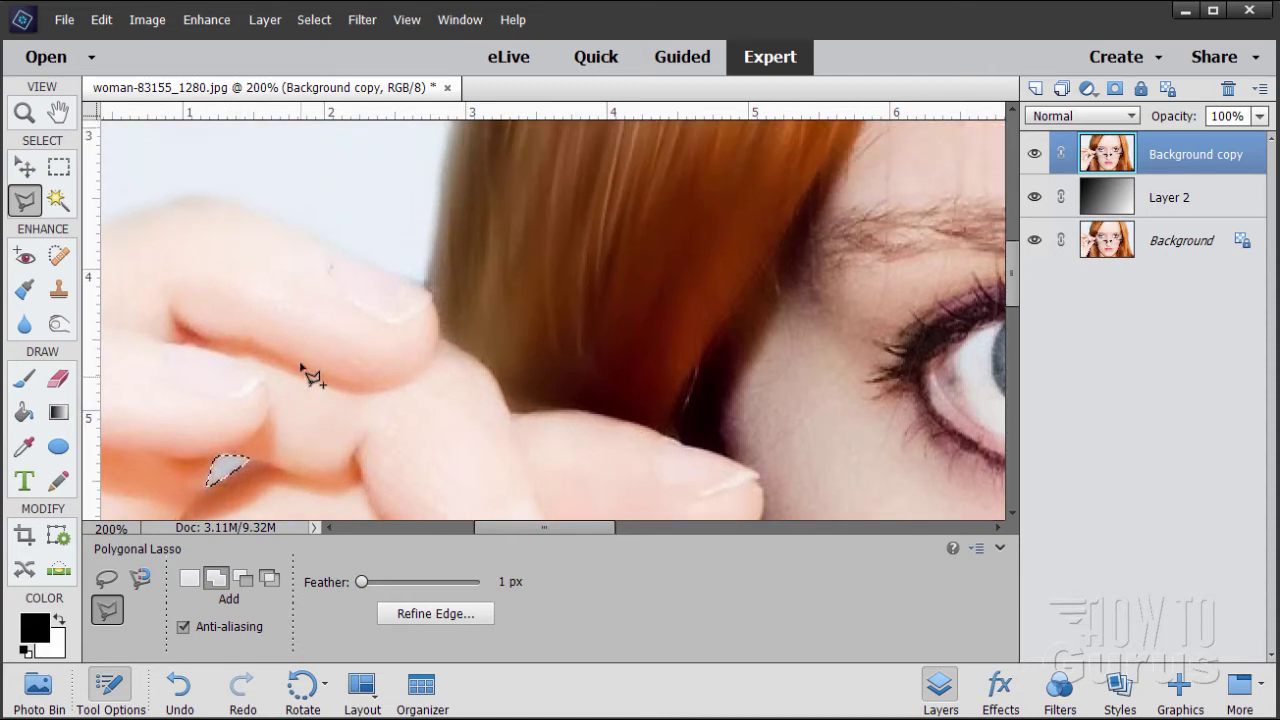
pyautogui.scroll(1, 310, 373)
pyautogui.scroll(1, 306, 371)
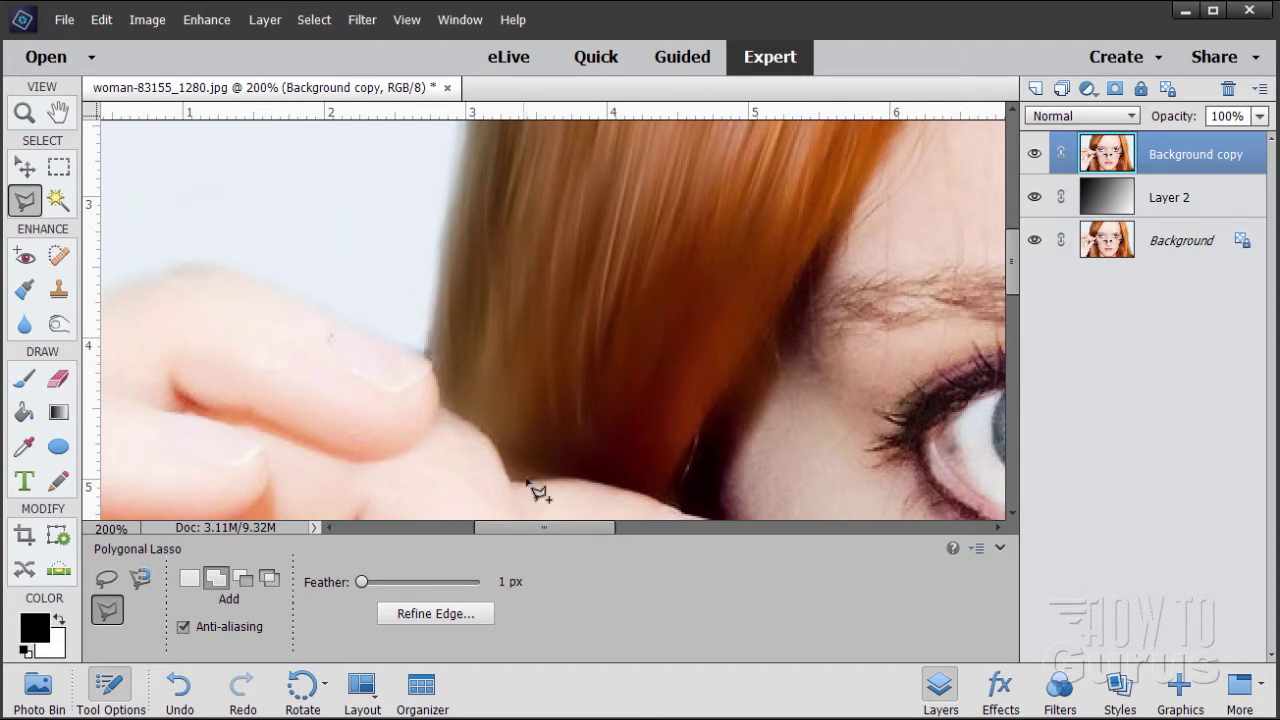
pyautogui.moveTo(533, 527)
pyautogui.mouseDown()
pyautogui.moveTo(496, 537)
pyautogui.moveTo(530, 541)
pyautogui.mouseUp()
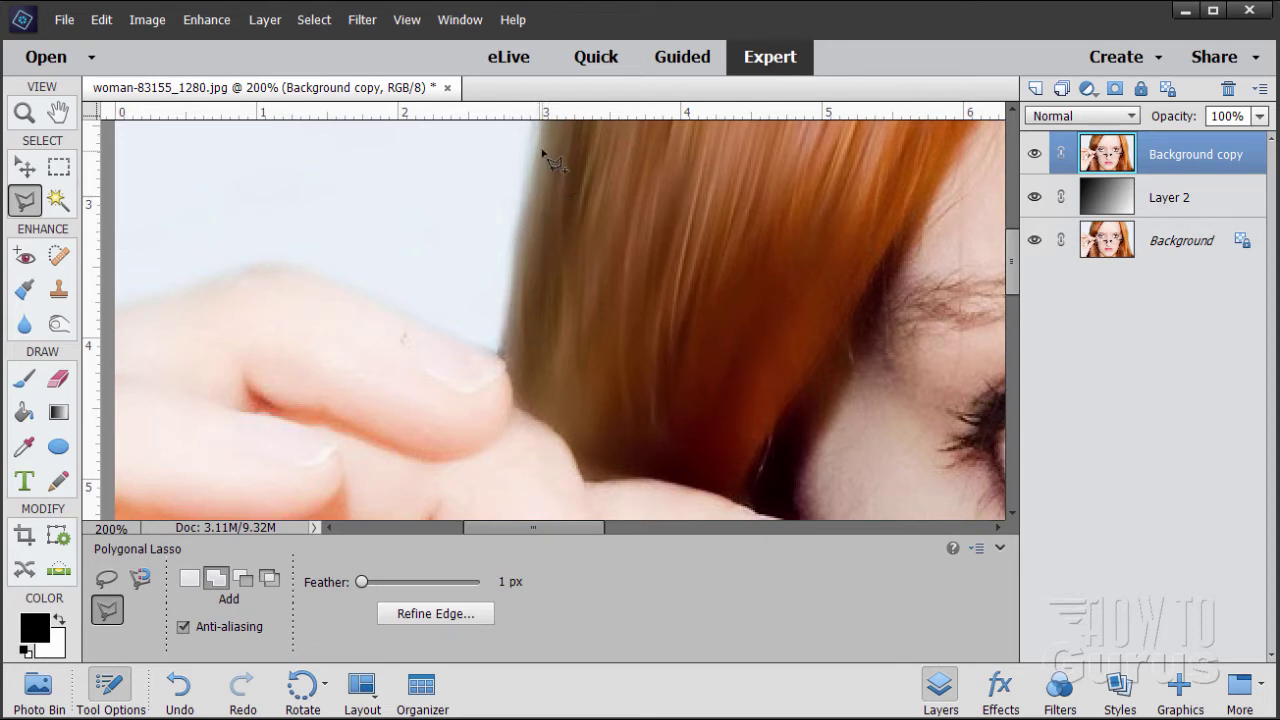
pyautogui.click(116, 312)
pyautogui.click(184, 290)
pyautogui.click(263, 268)
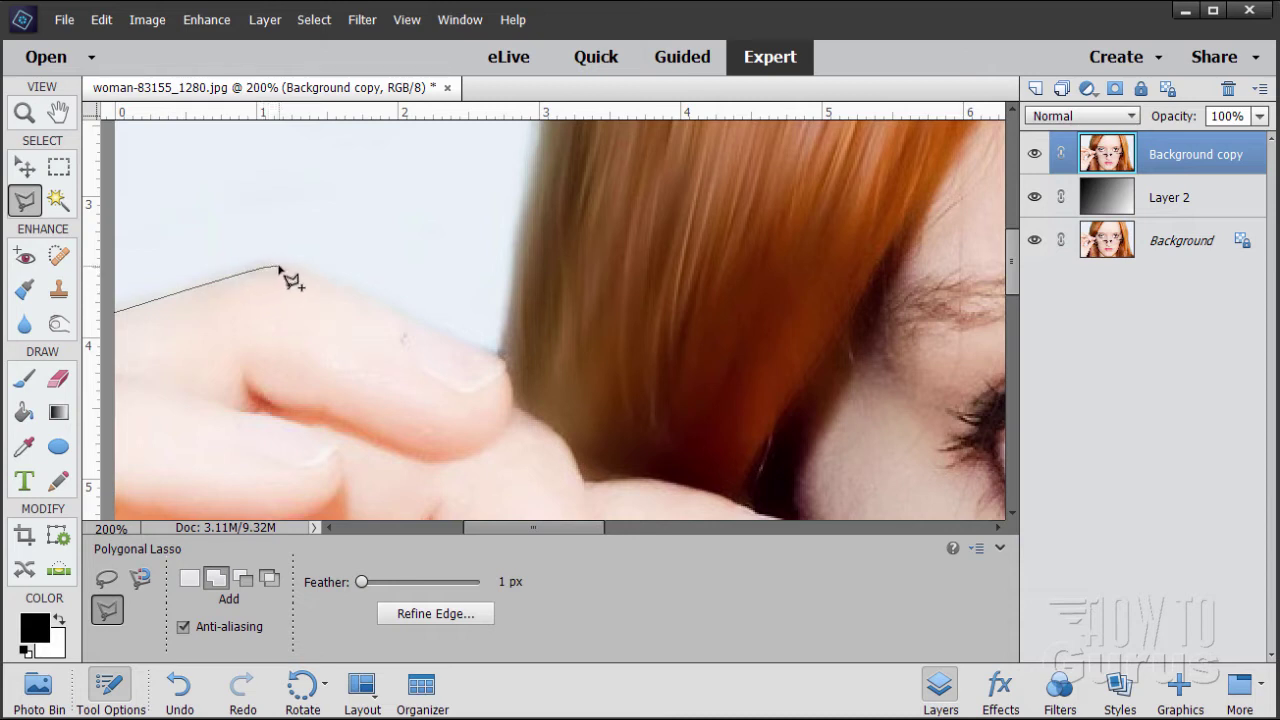
pyautogui.click(304, 270)
pyautogui.click(418, 321)
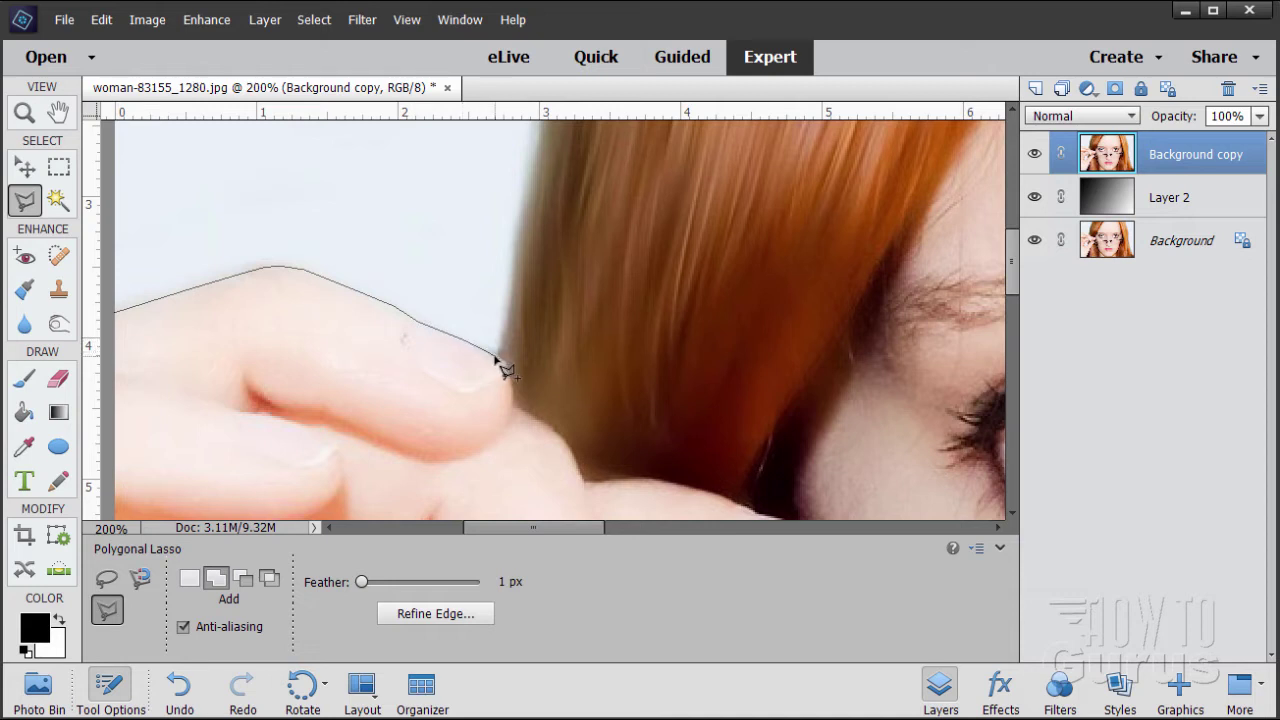
pyautogui.click(496, 356)
# Continue the lasso outline up the hair's left edge to just beyond the image's upper border
pyautogui.click(515, 237)
pyautogui.press('space')
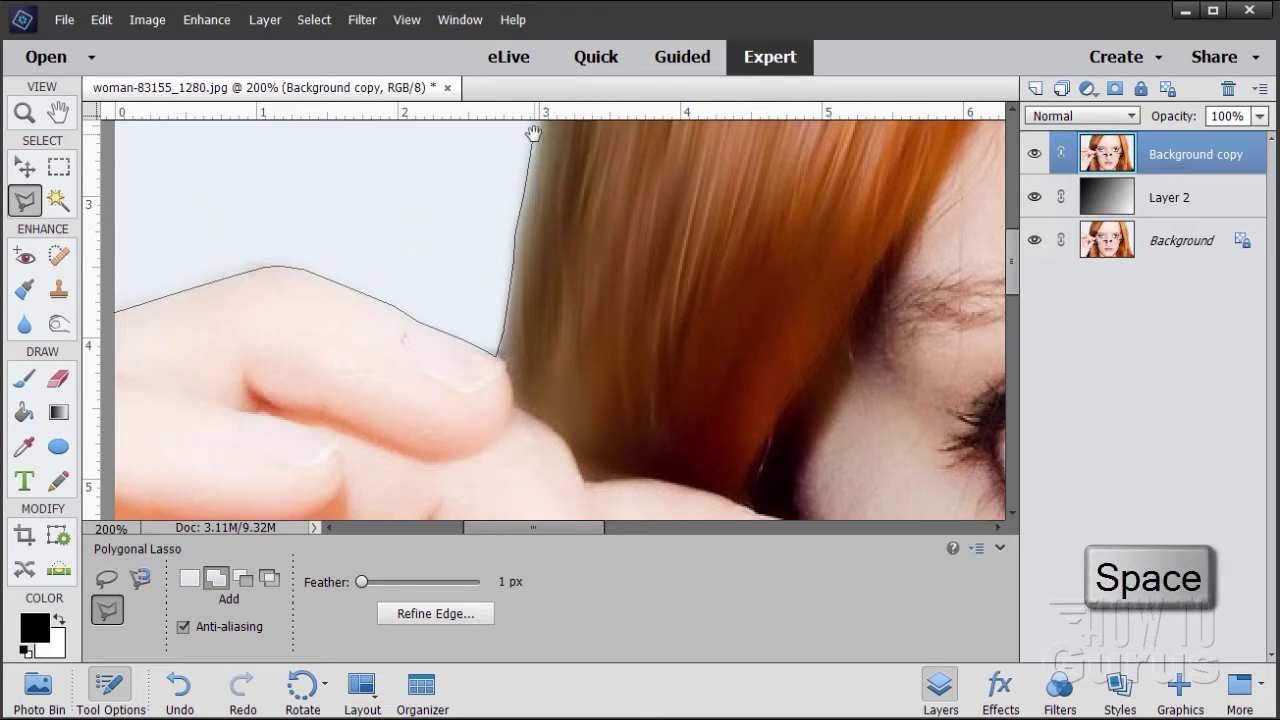
pyautogui.moveTo(533, 133); pyautogui.dragTo(512, 420)
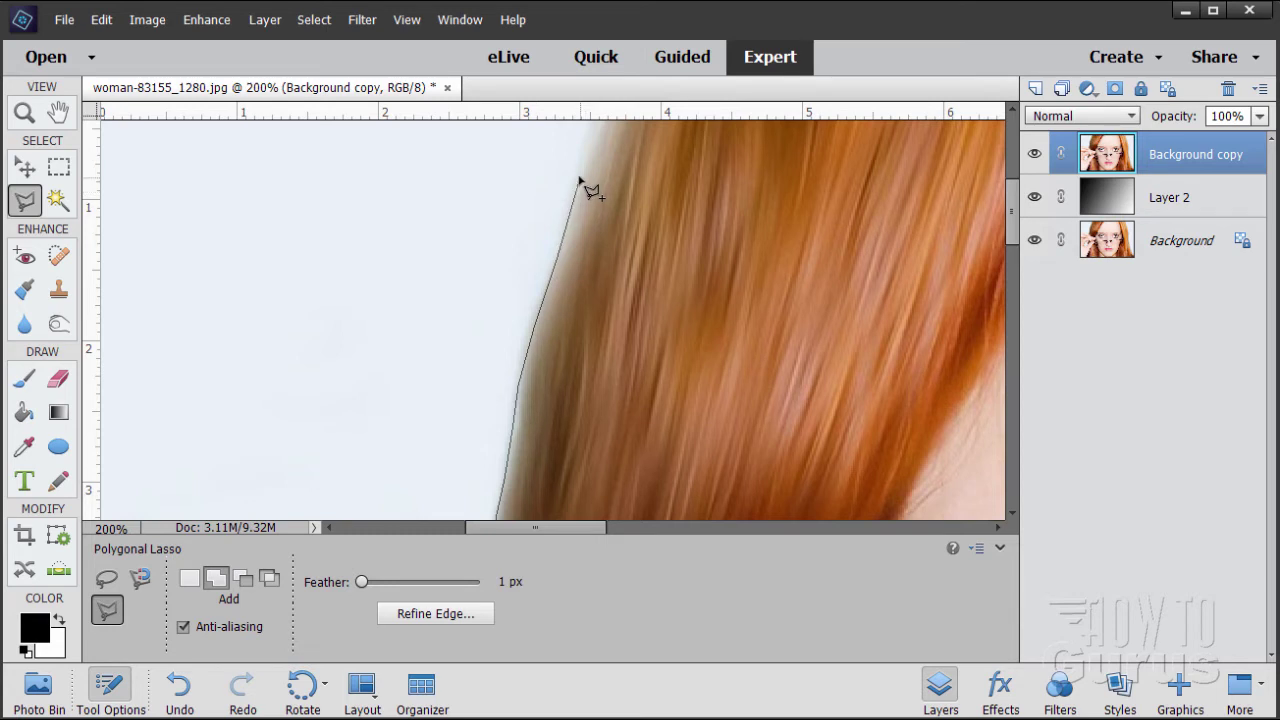
pyautogui.moveTo(578, 176); pyautogui.dragTo(493, 407)
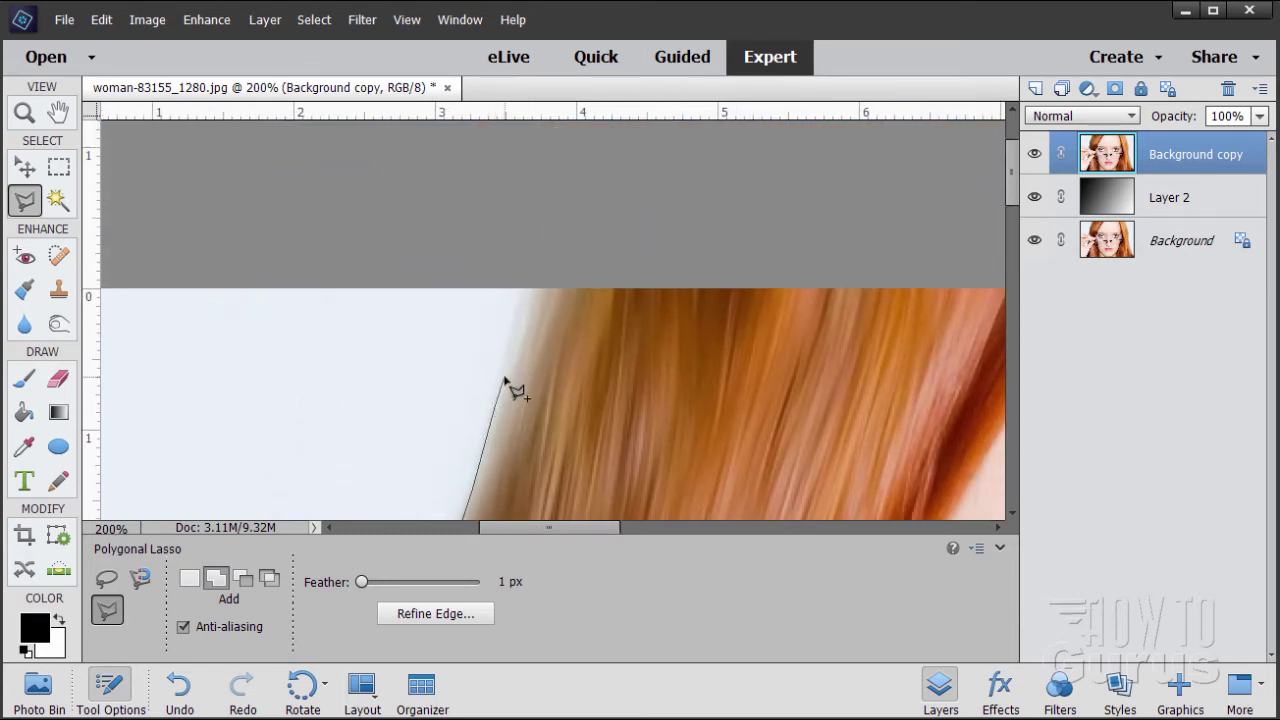
pyautogui.click(532, 280)
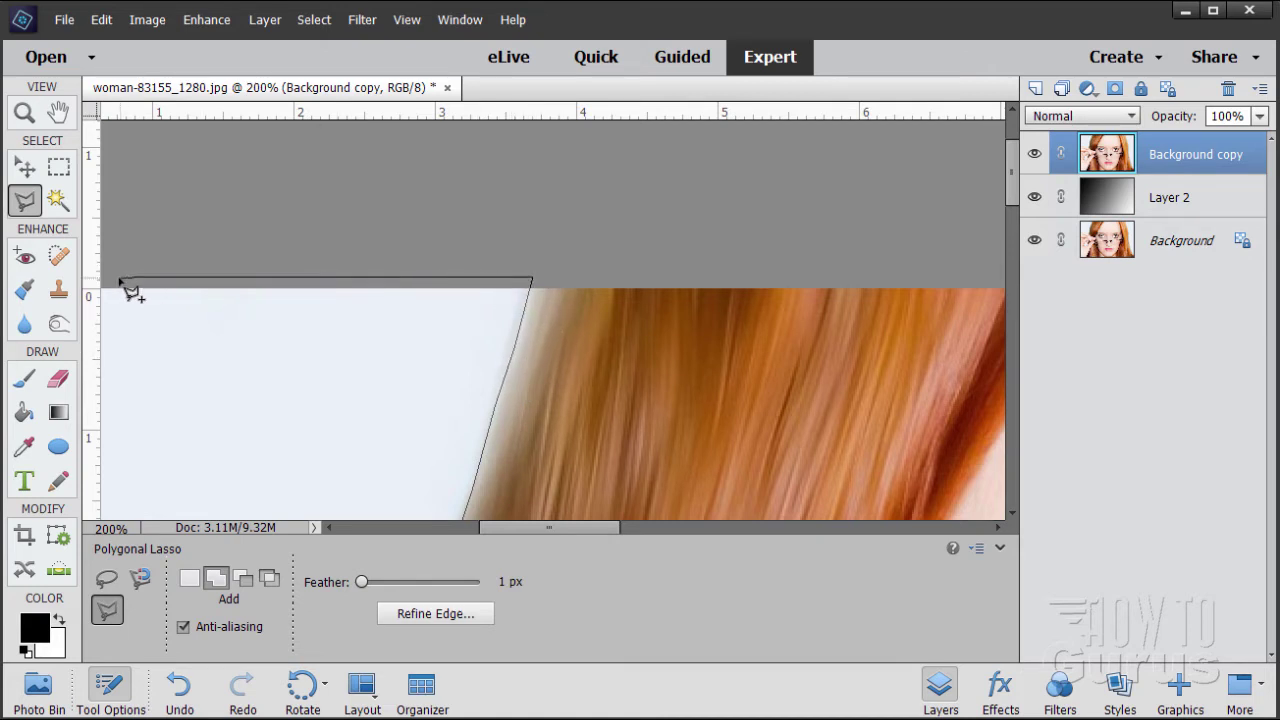
# Close the outline around the image's upper-left corner and down outside its left border to the starting point at the hand
pyautogui.moveTo(118, 276); pyautogui.dragTo(423, 260)
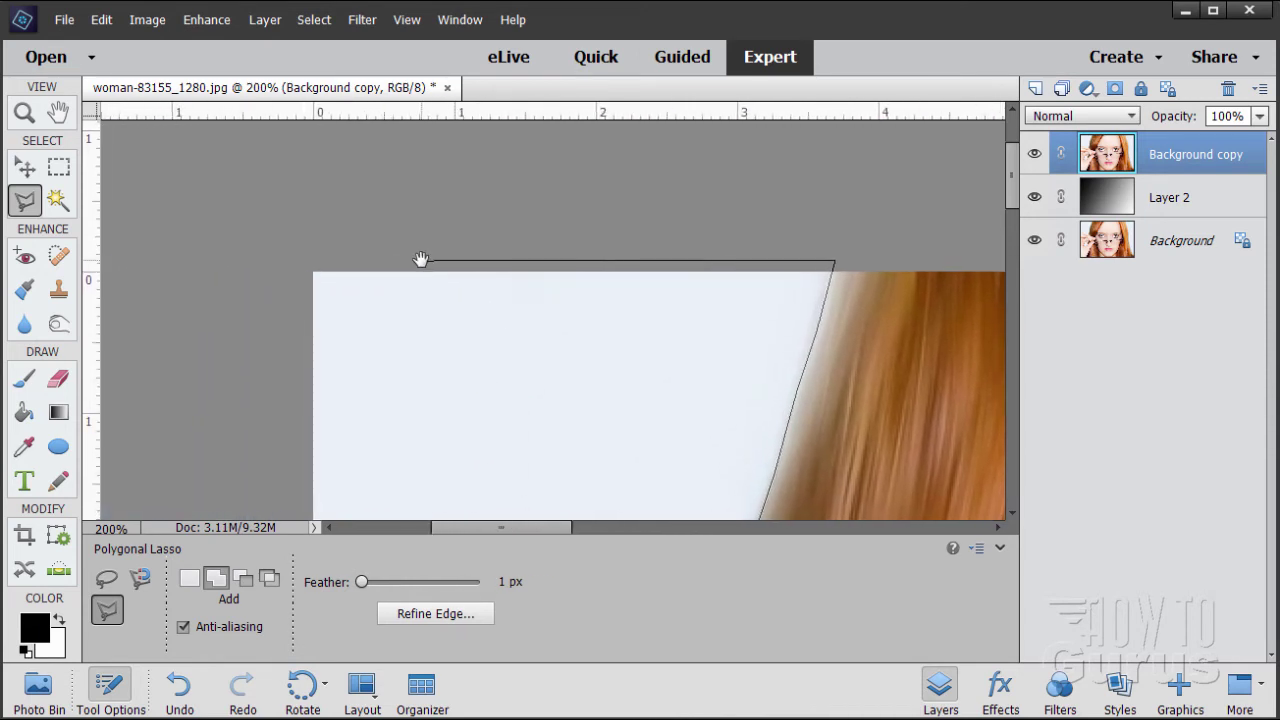
pyautogui.click(301, 264)
pyautogui.moveTo(301, 449); pyautogui.dragTo(280, 157)
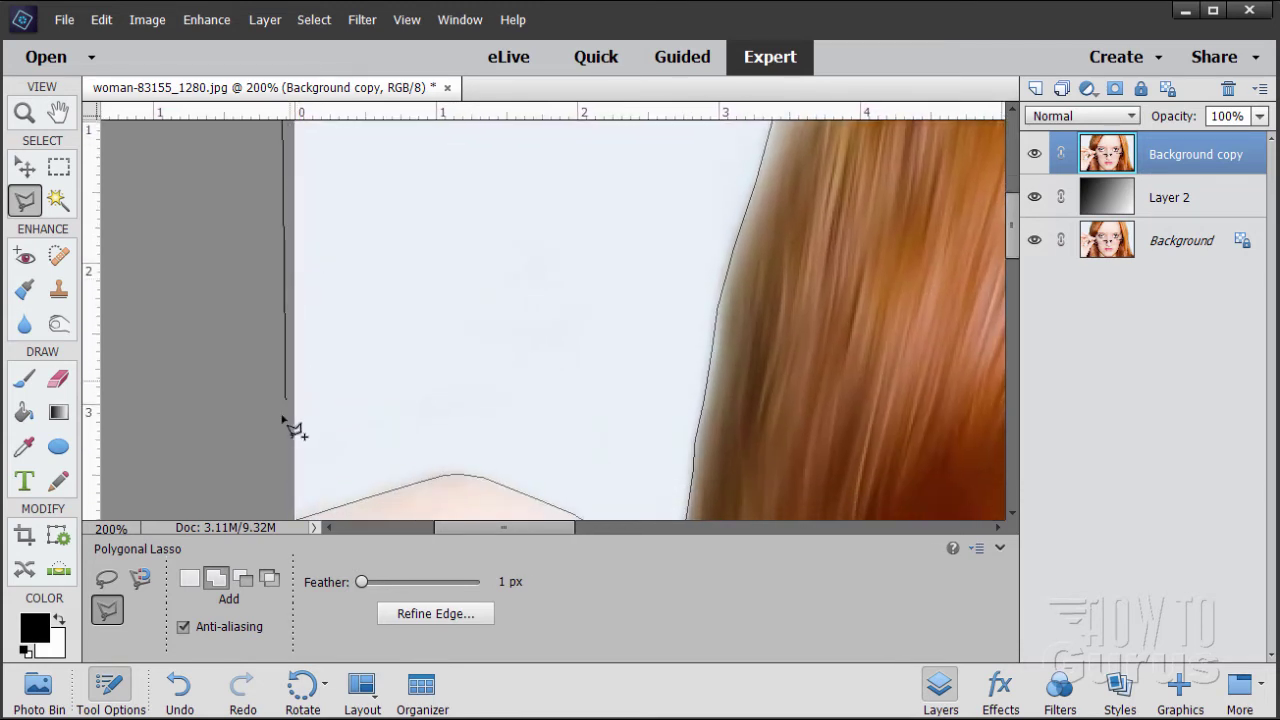
pyautogui.moveTo(282, 430); pyautogui.dragTo(269, 280)
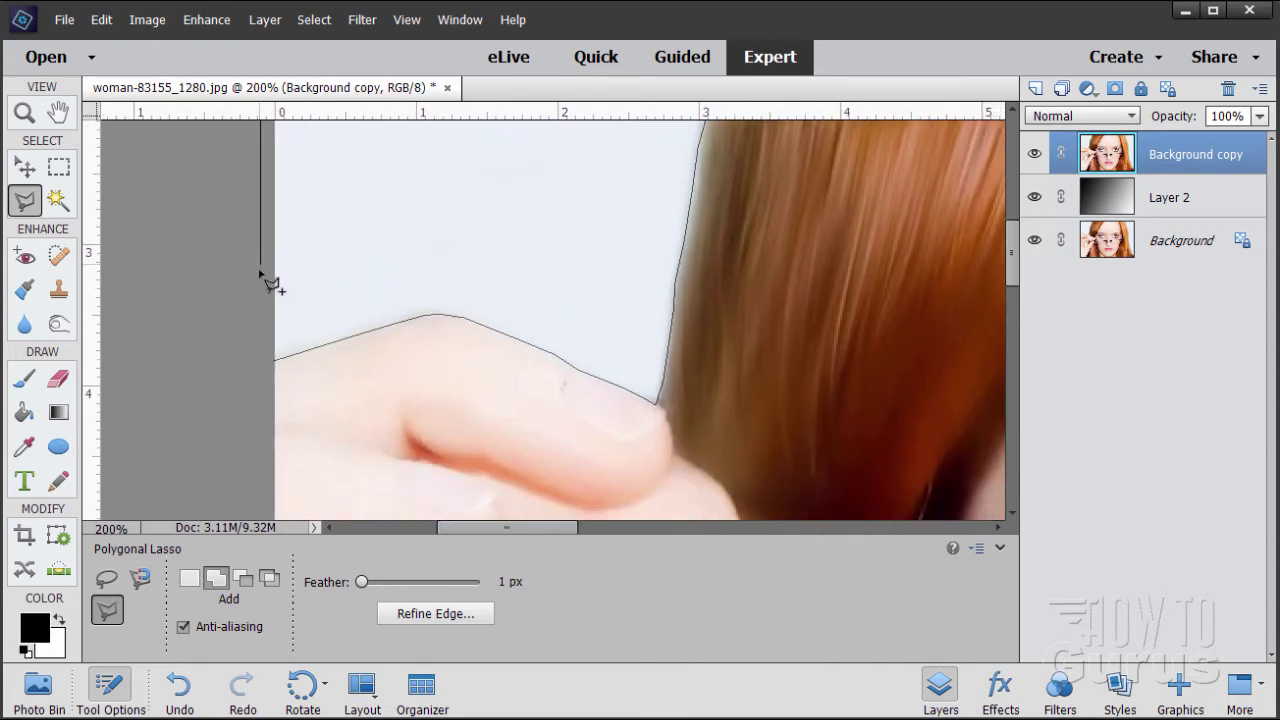
pyautogui.doubleClick(272, 364)
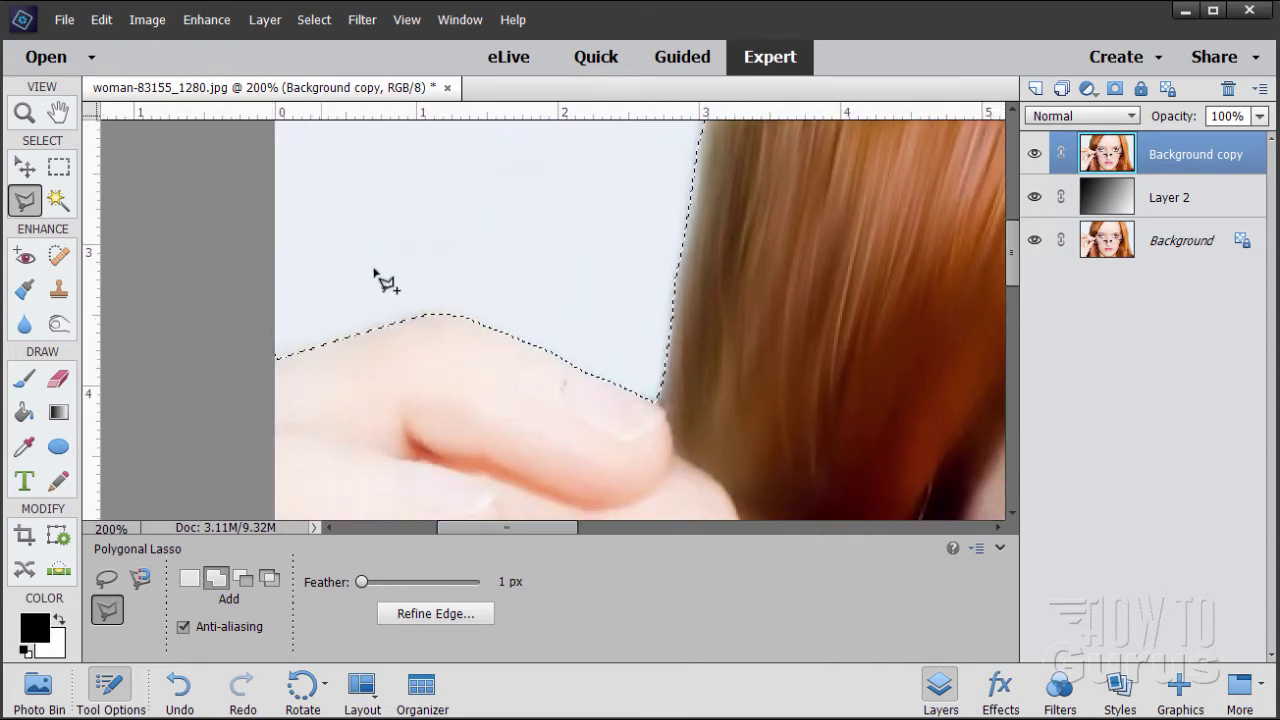
# Start adding the background right of the hair to the selection, tracing from above the image's upper border down the hair's upper right edge
pyautogui.moveTo(547, 526); pyautogui.dragTo(864, 526)
pyautogui.scroll(3, 811, 367)
pyautogui.scroll(3, 811, 367)
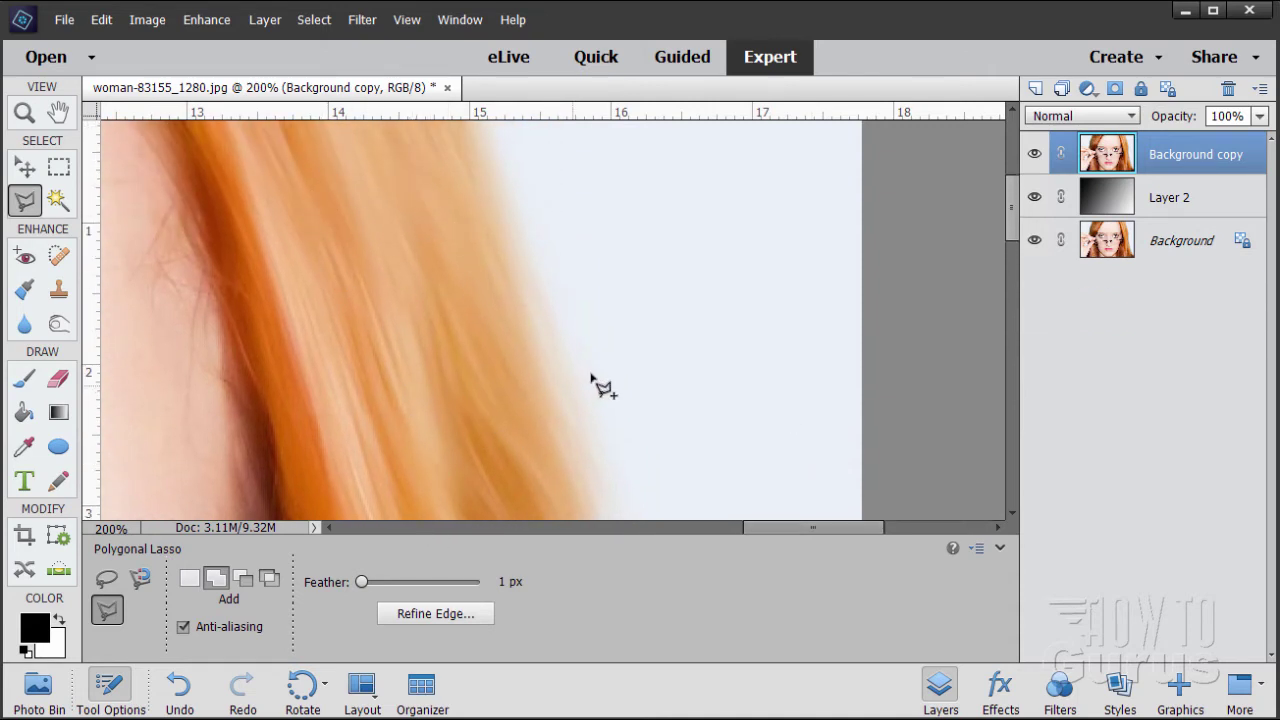
pyautogui.scroll(3, 600, 378)
pyautogui.scroll(-1, 603, 367)
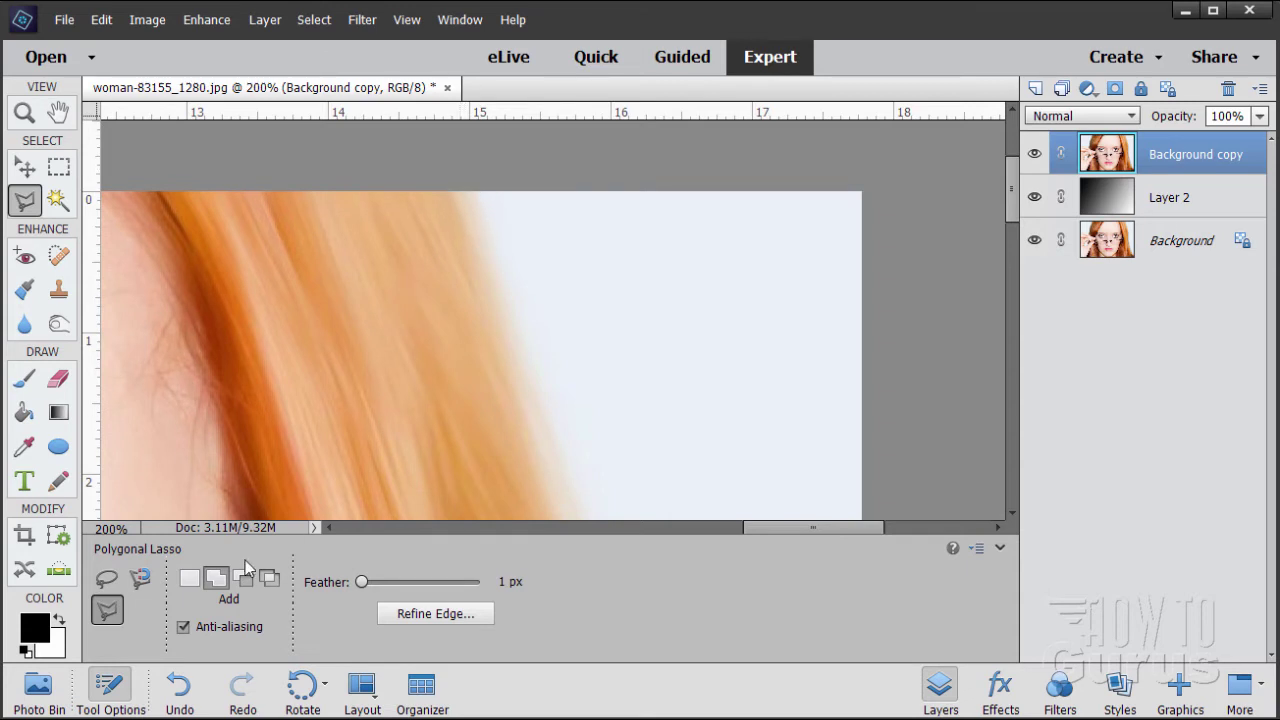
pyautogui.click(214, 578)
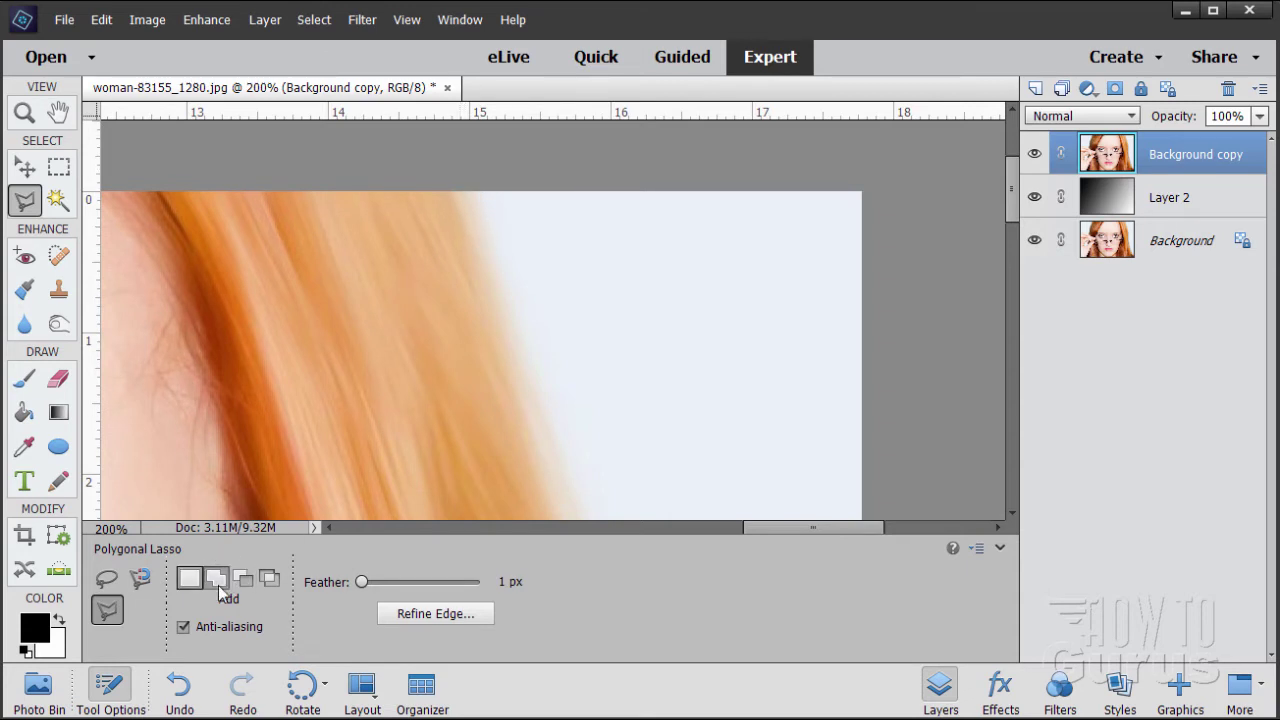
pyautogui.click(456, 163)
pyautogui.click(498, 280)
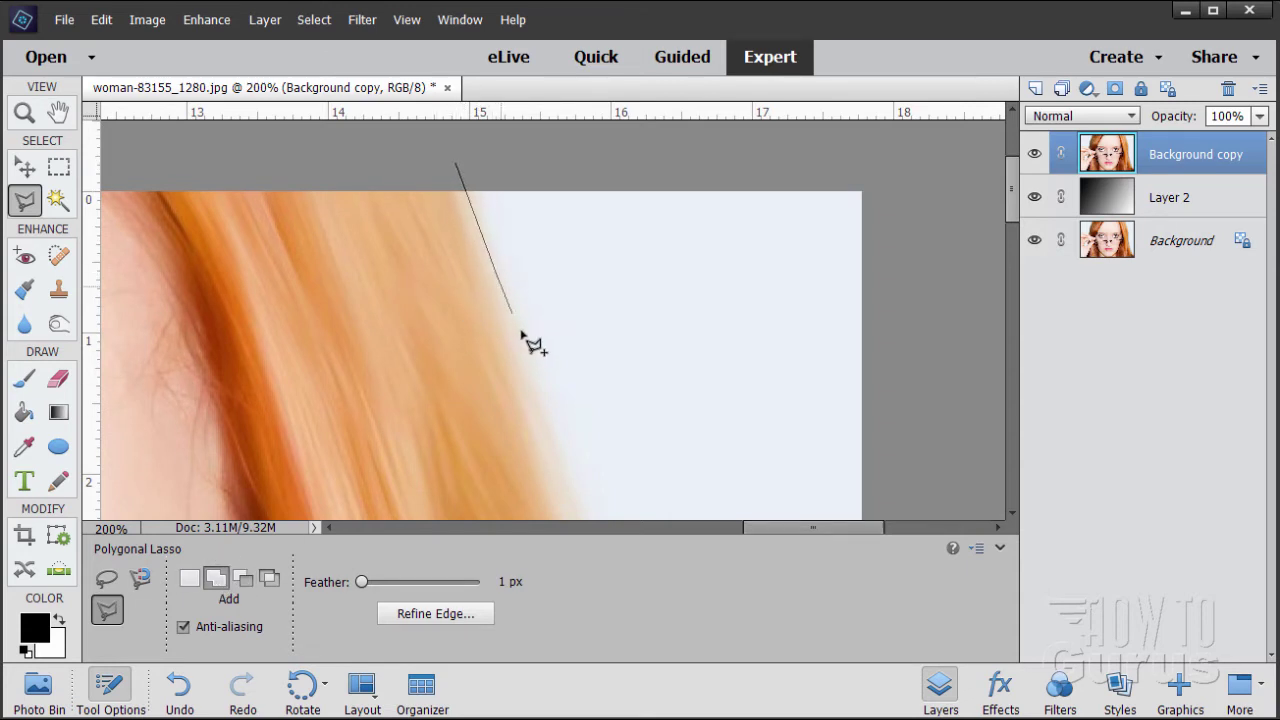
pyautogui.click(558, 472)
pyautogui.moveTo(558, 472); pyautogui.dragTo(480, 246)
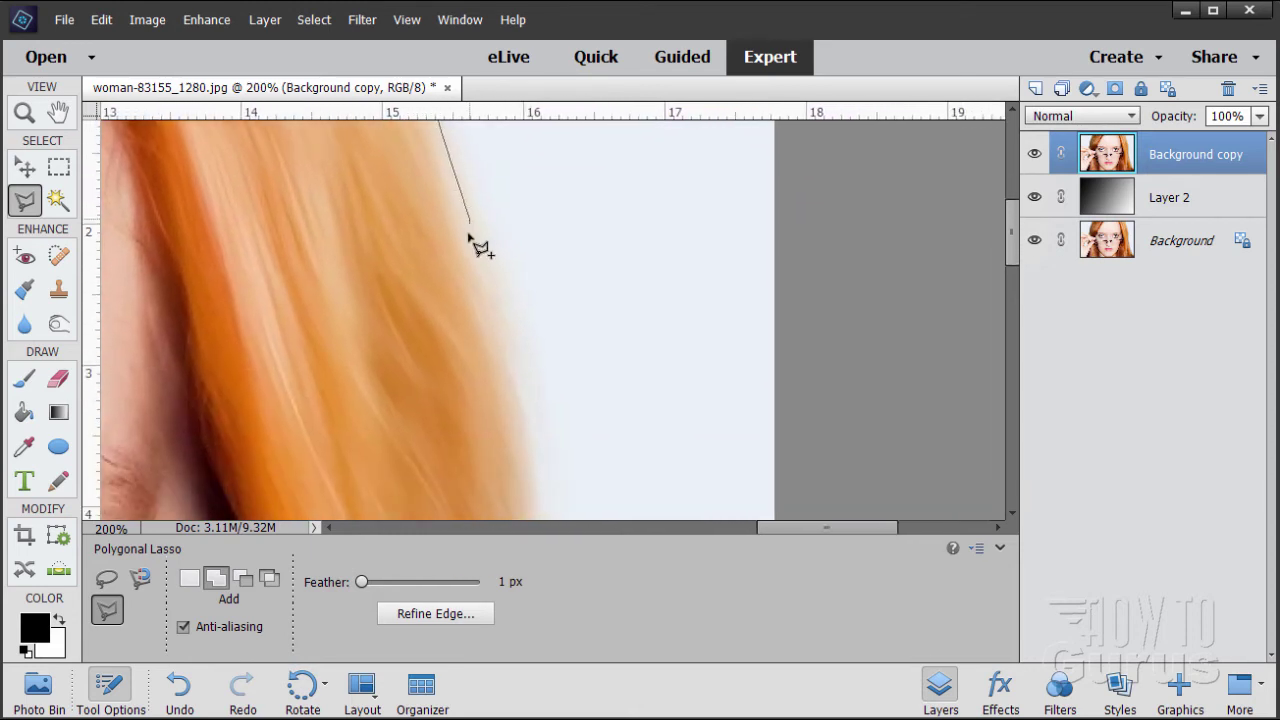
# Continue the lasso outline down the middle stretch of the hair's right edge, past the level of the glasses
pyautogui.click(490, 258)
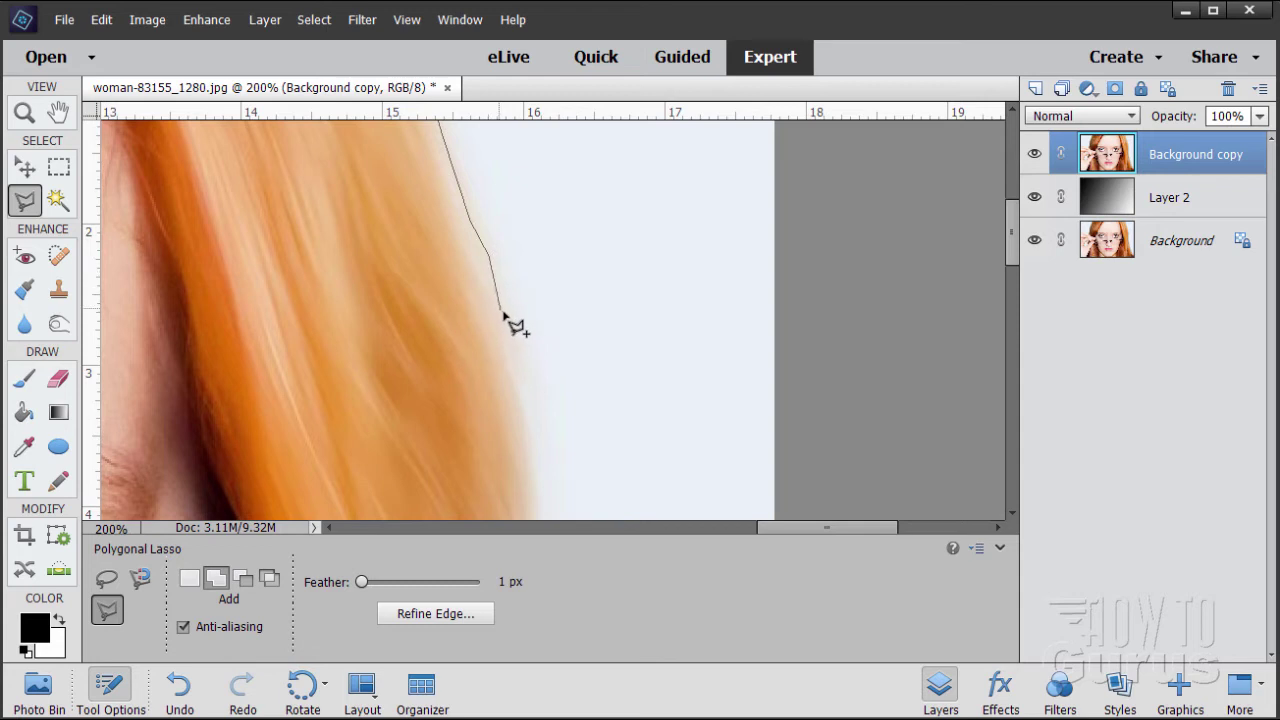
pyautogui.click(516, 368)
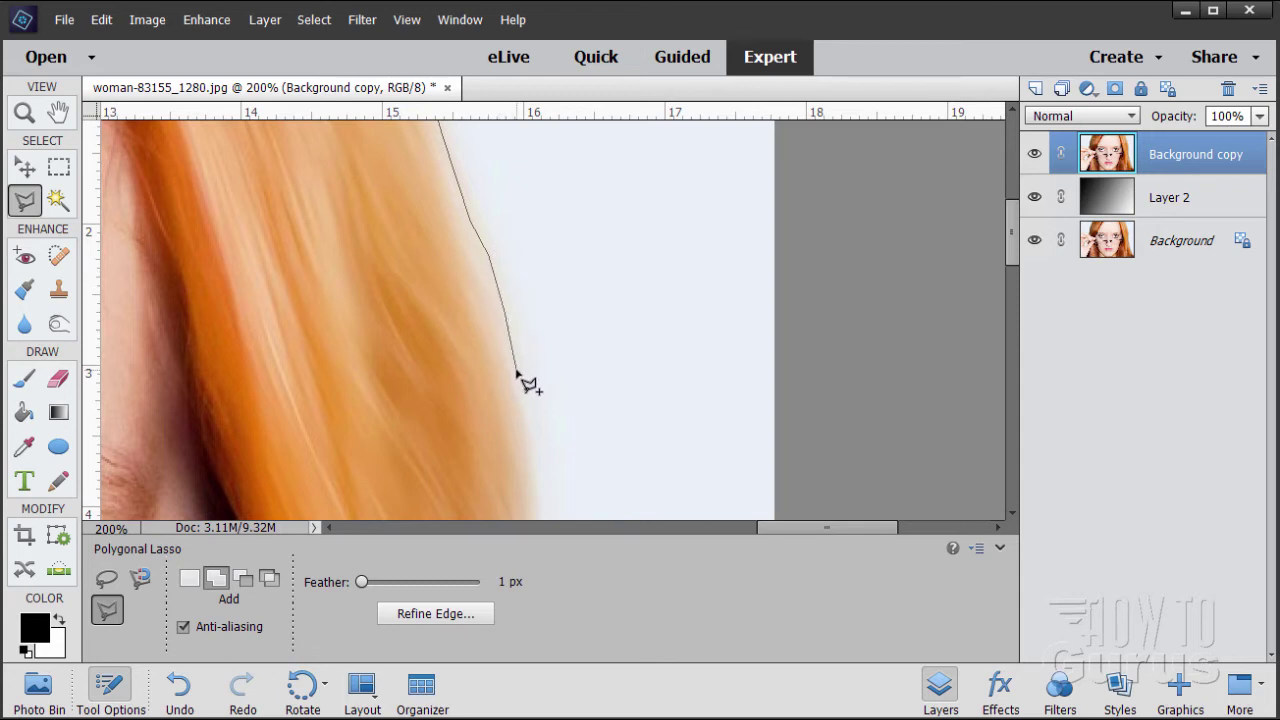
pyautogui.click(530, 476)
pyautogui.moveTo(528, 461); pyautogui.dragTo(514, 229)
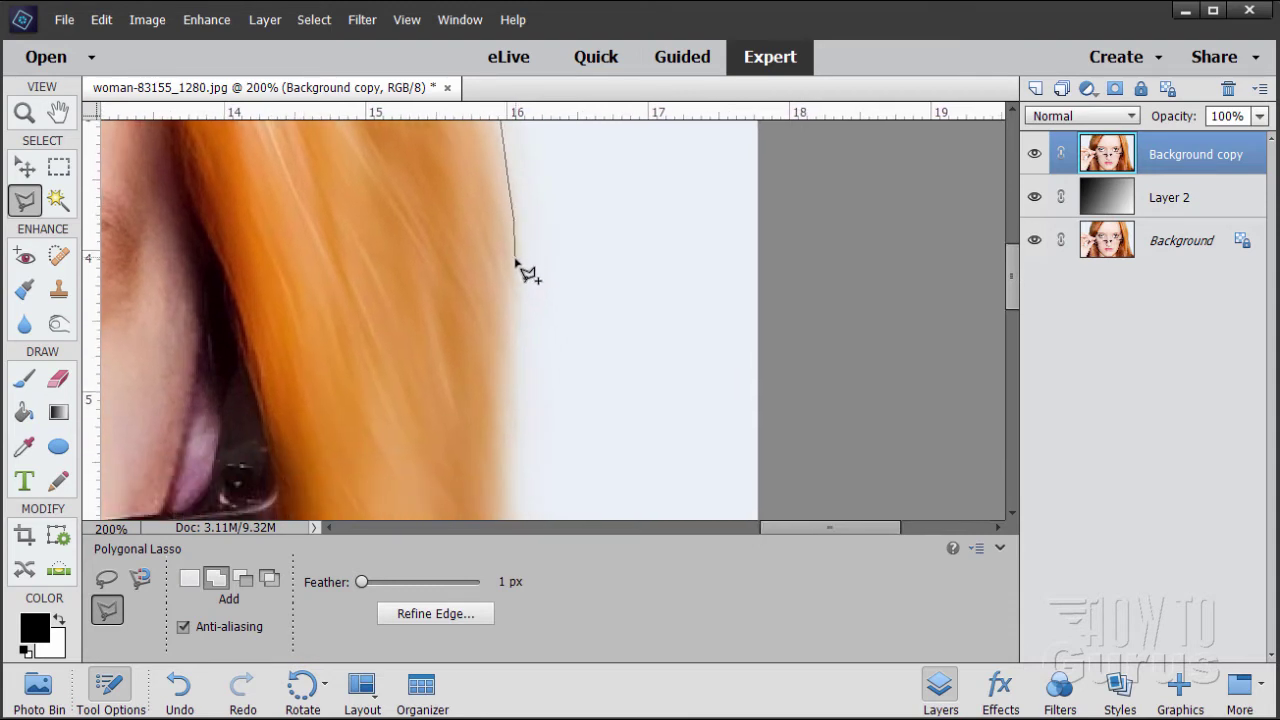
pyautogui.click(516, 262)
pyautogui.moveTo(511, 431); pyautogui.dragTo(498, 205)
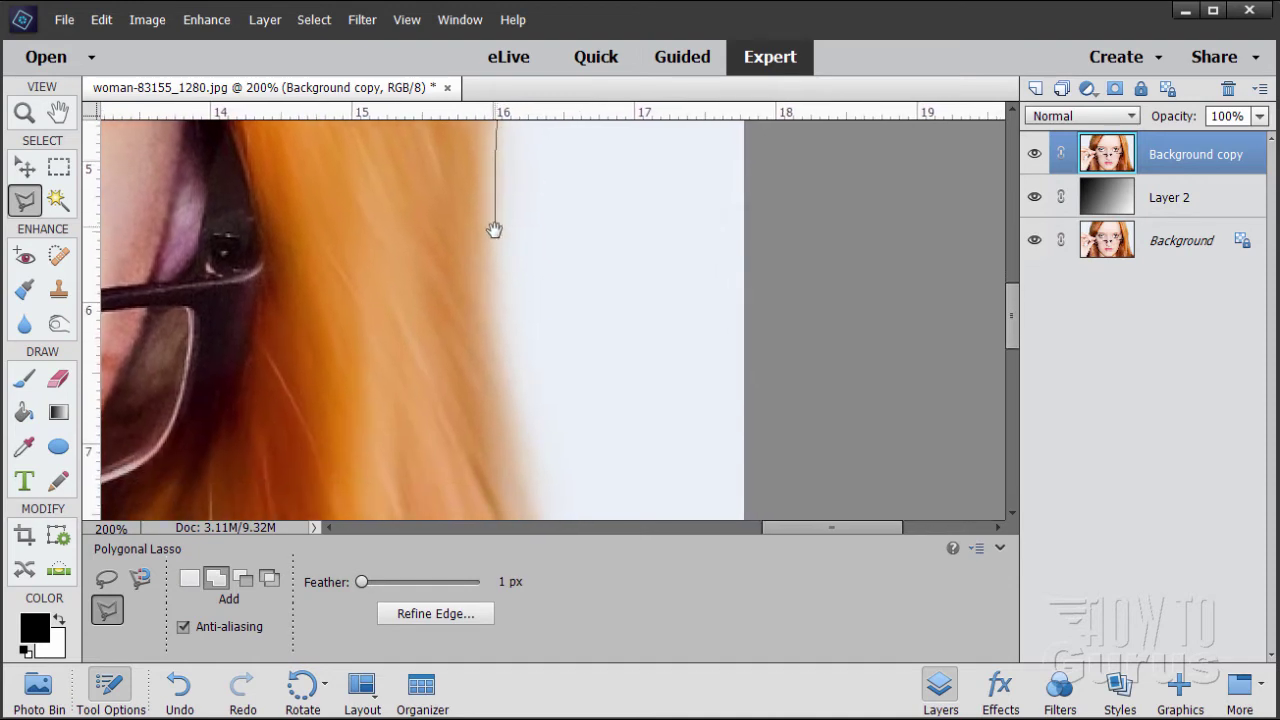
pyautogui.click(502, 360)
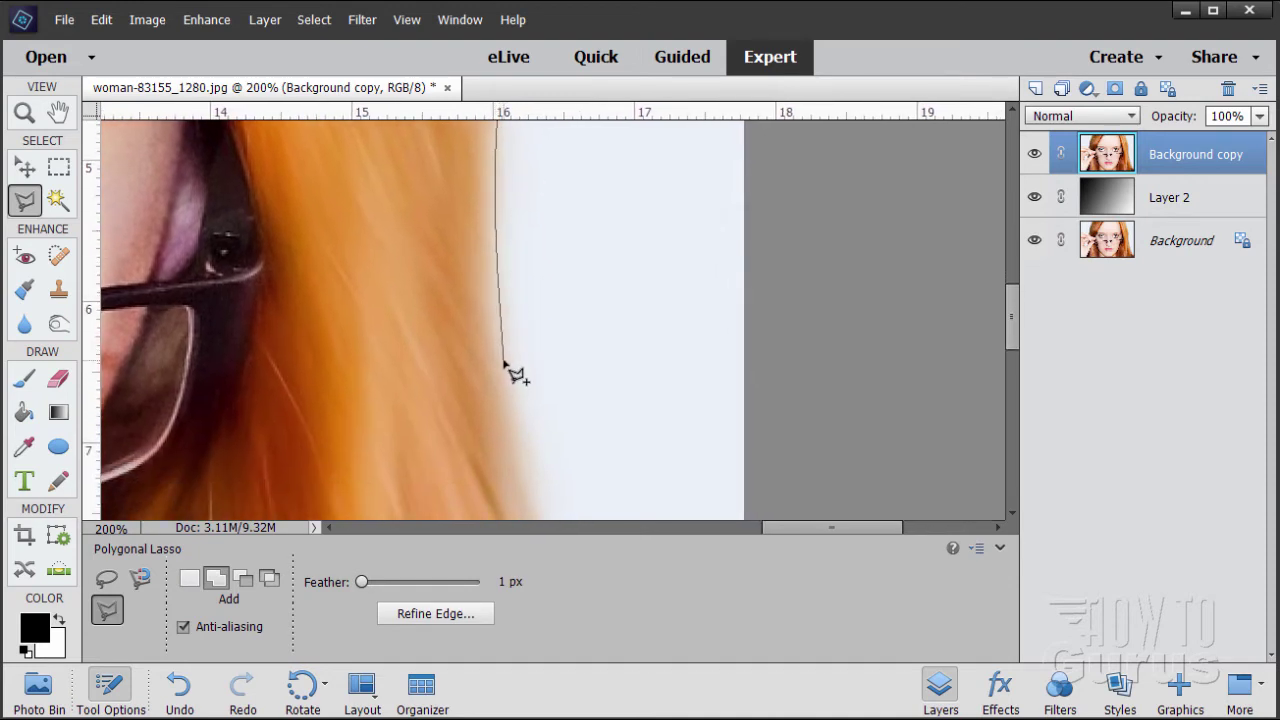
pyautogui.click(531, 482)
# Trace the lower part of the hair's right edge out to just beyond the image's right border
pyautogui.moveTo(531, 482); pyautogui.dragTo(437, 171)
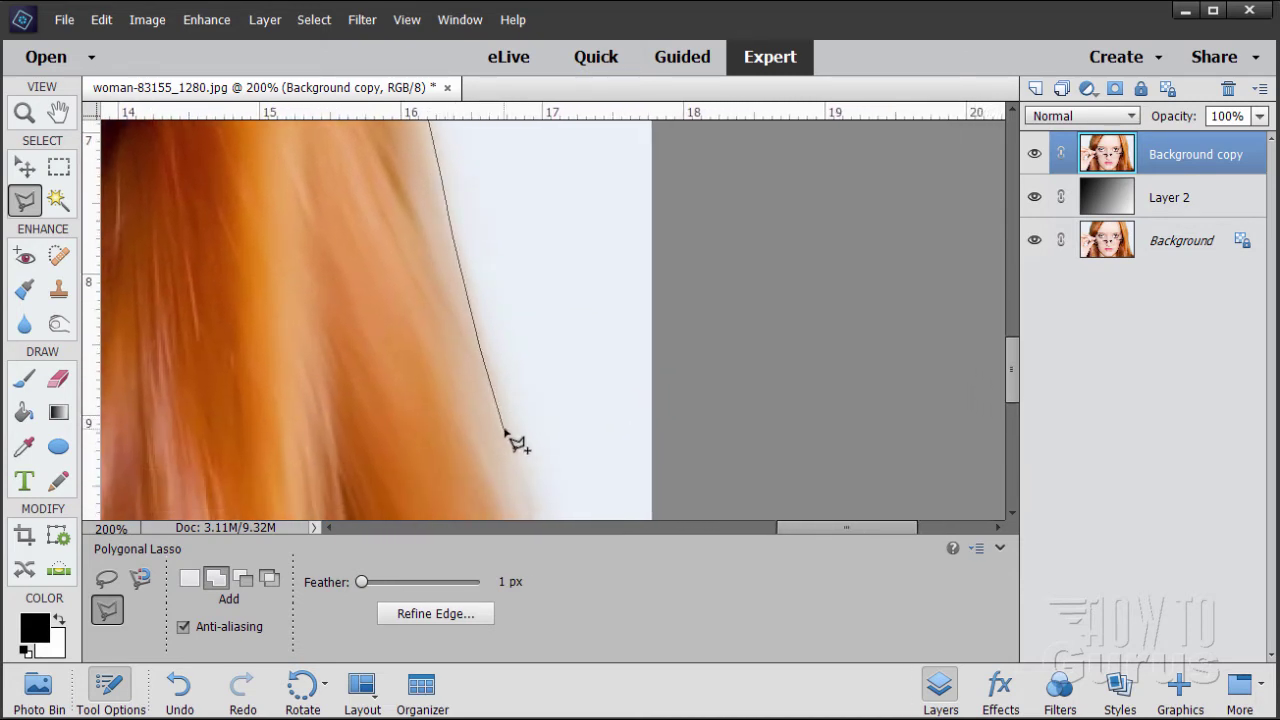
pyautogui.click(527, 497)
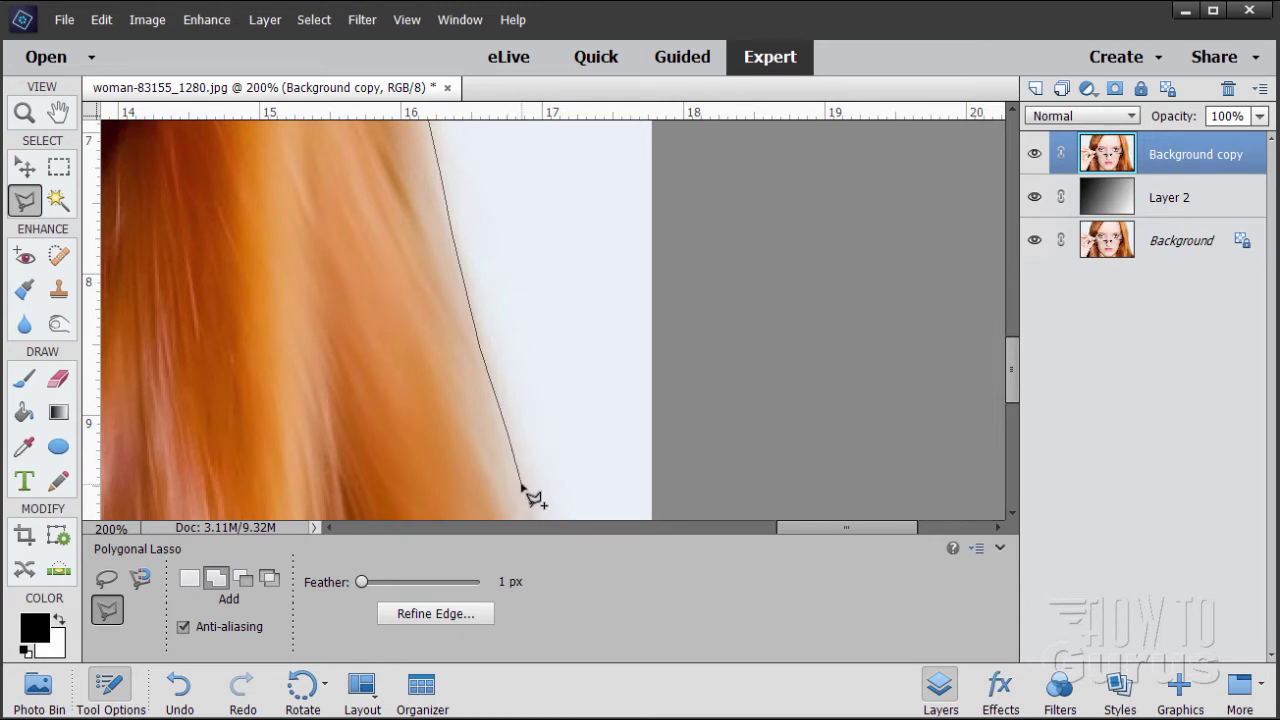
pyautogui.moveTo(516, 443); pyautogui.dragTo(457, 249)
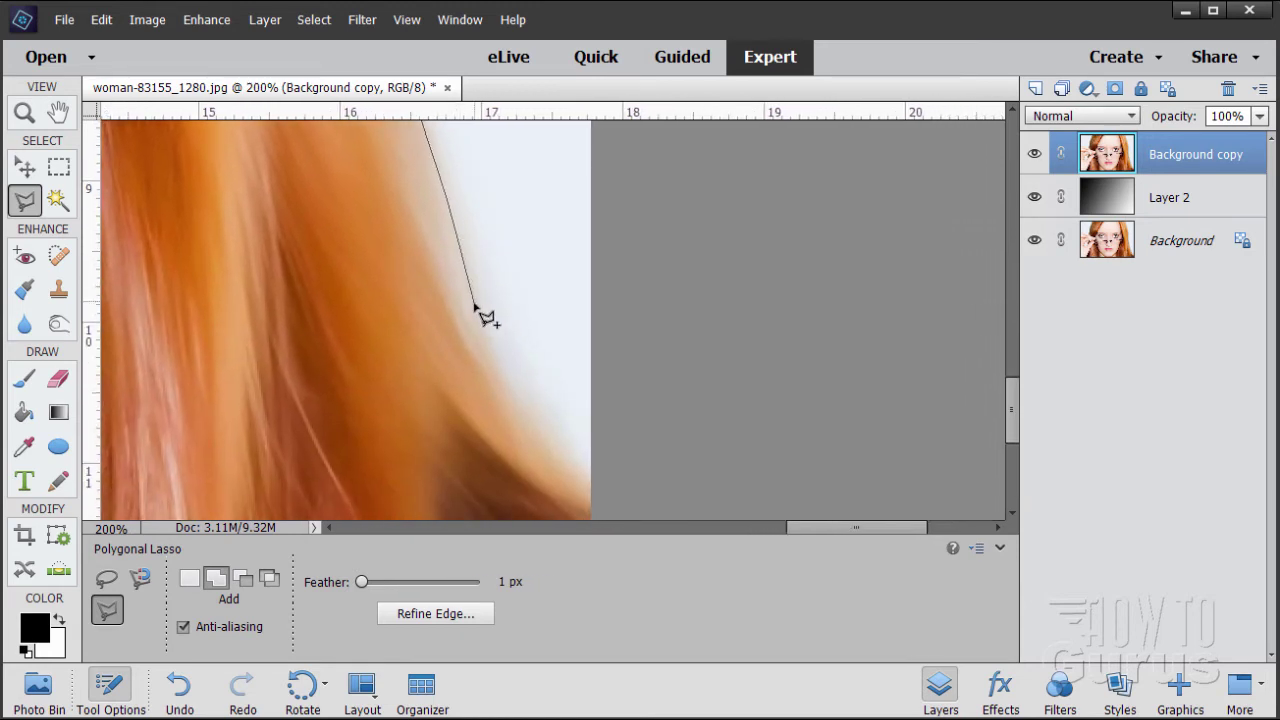
pyautogui.click(484, 354)
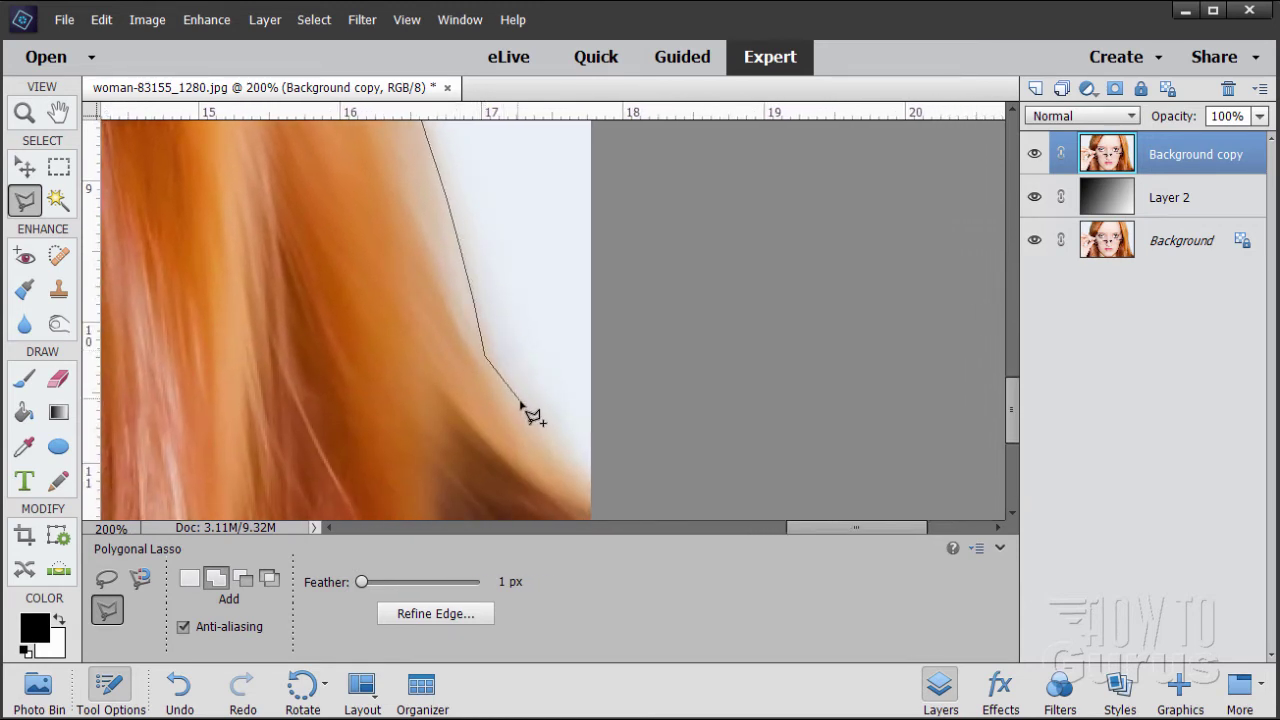
pyautogui.click(560, 452)
pyautogui.click(597, 479)
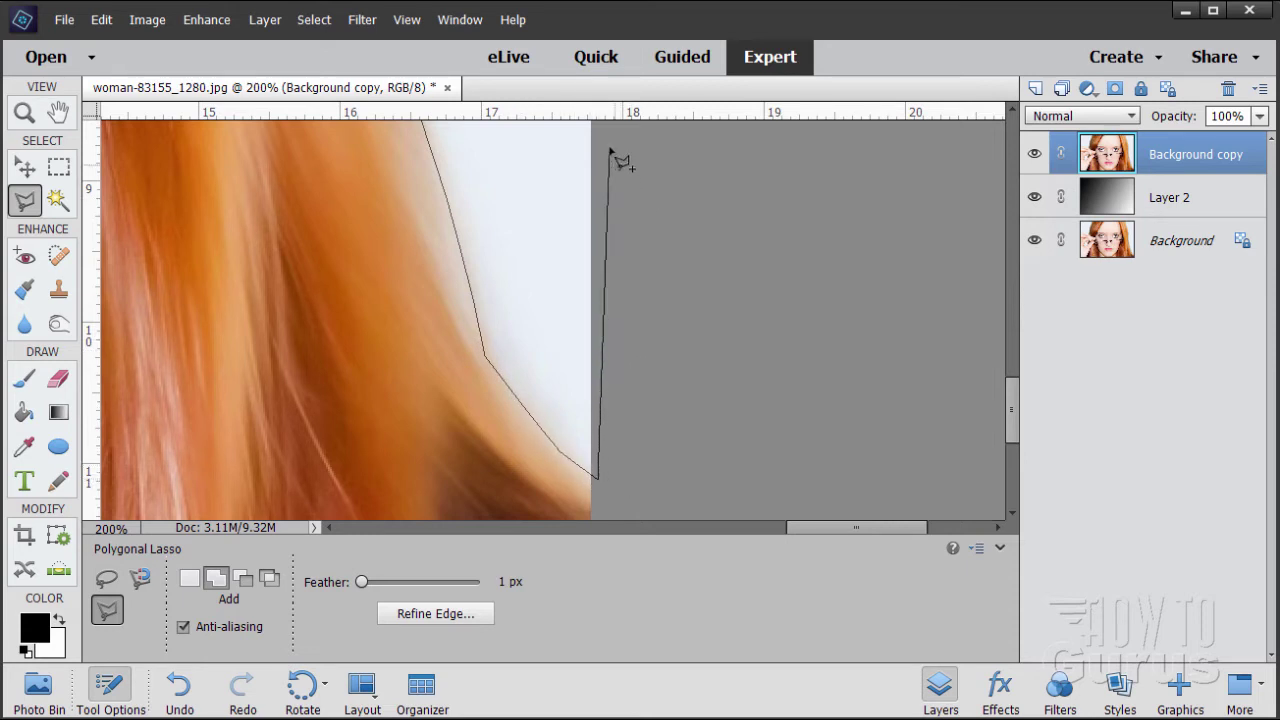
# Run the lasso outline up outside the image's right border, around the upper-right corner, and close it at its start above the hair
pyautogui.scroll(5, 609, 200)
pyautogui.click(614, 420)
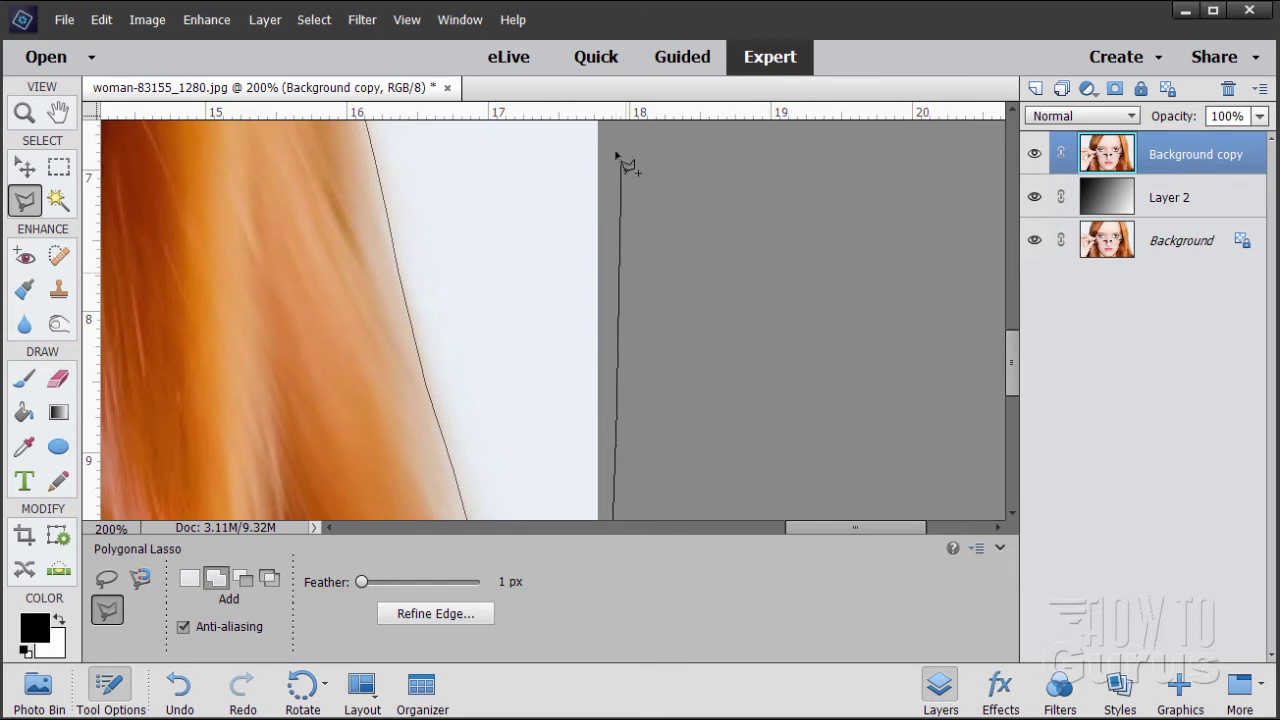
pyautogui.moveTo(610, 137); pyautogui.dragTo(591, 451)
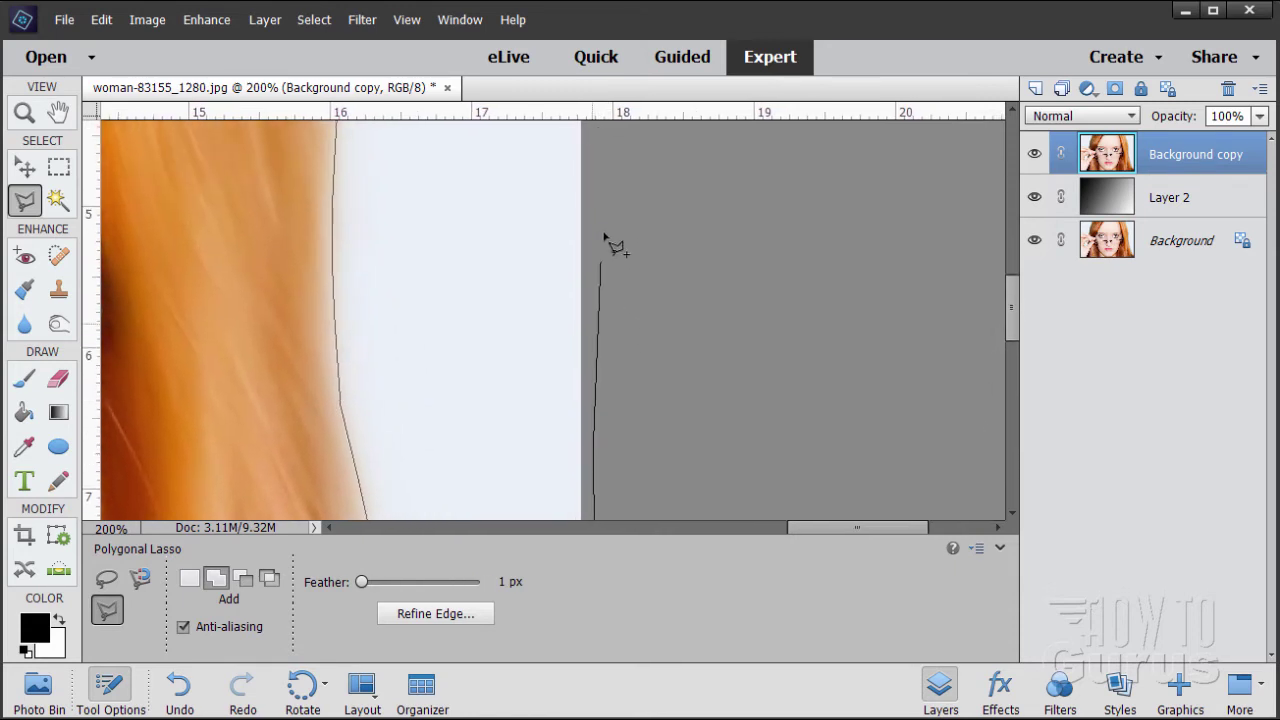
pyautogui.moveTo(600, 149); pyautogui.dragTo(580, 460)
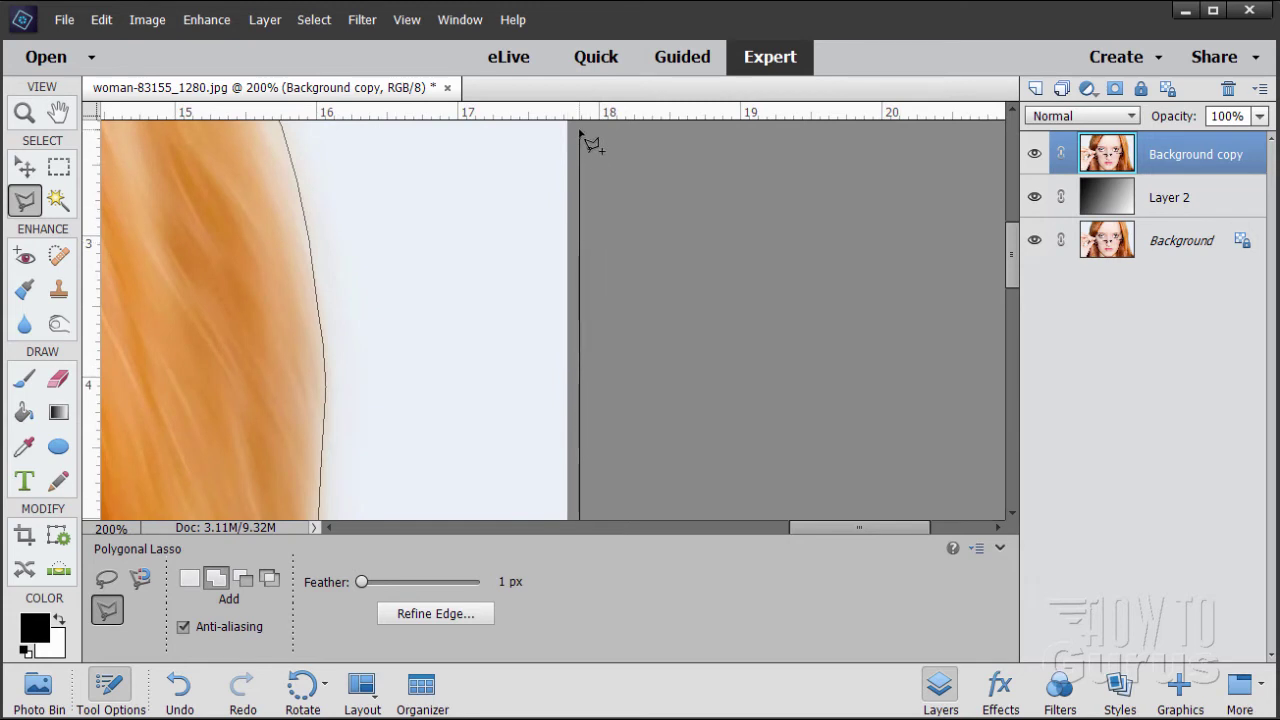
pyautogui.moveTo(579, 133)
pyautogui.mouseDown()
pyautogui.moveTo(574, 371)
pyautogui.moveTo(586, 414)
pyautogui.mouseUp()
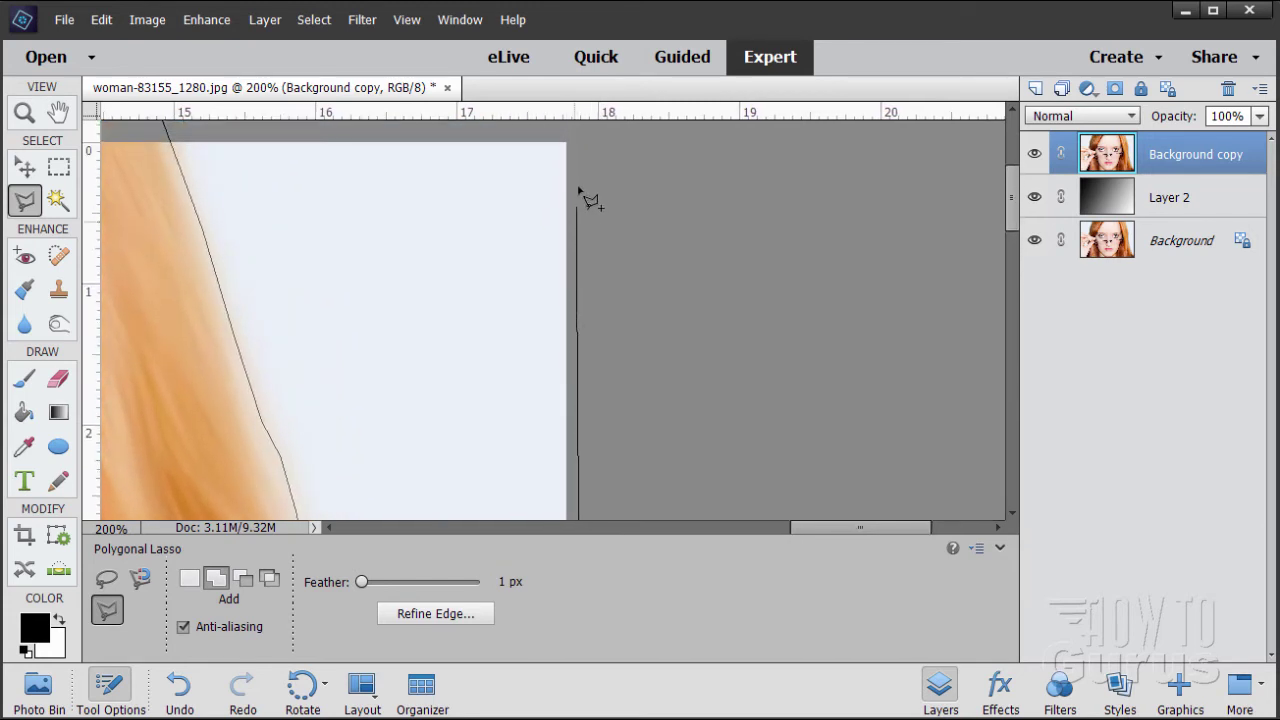
pyautogui.click(577, 129)
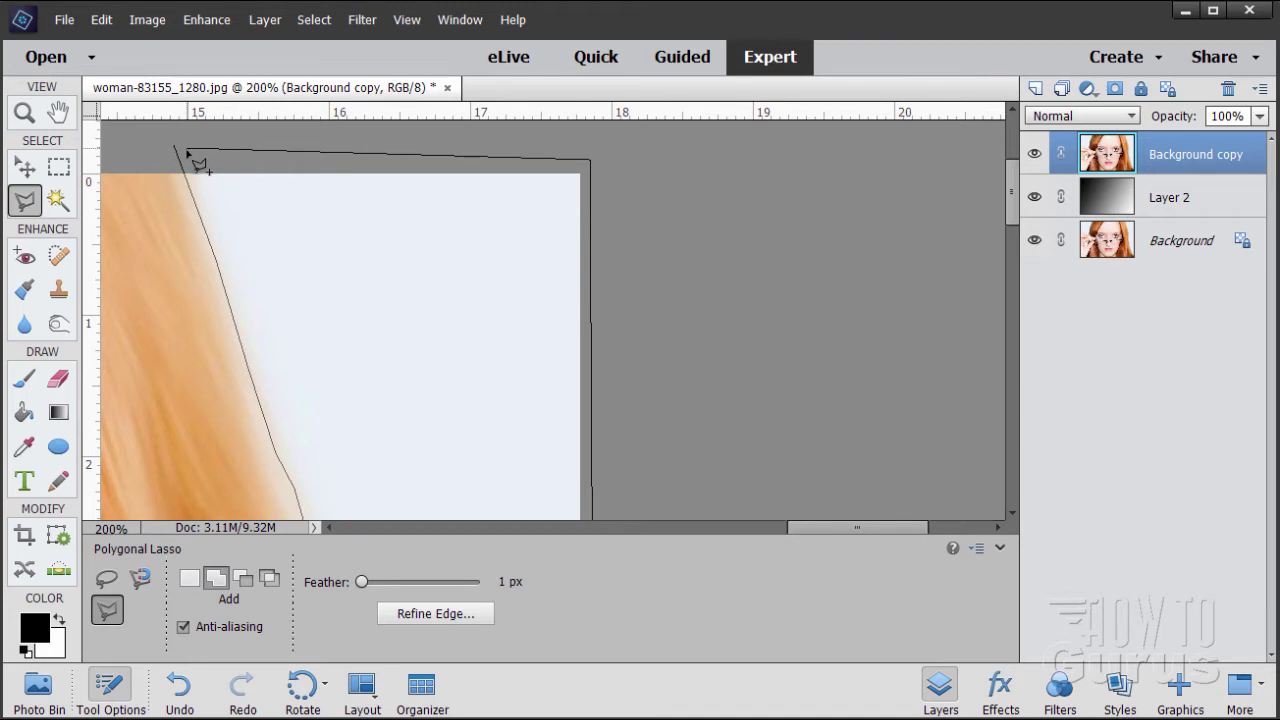
pyautogui.click(186, 151)
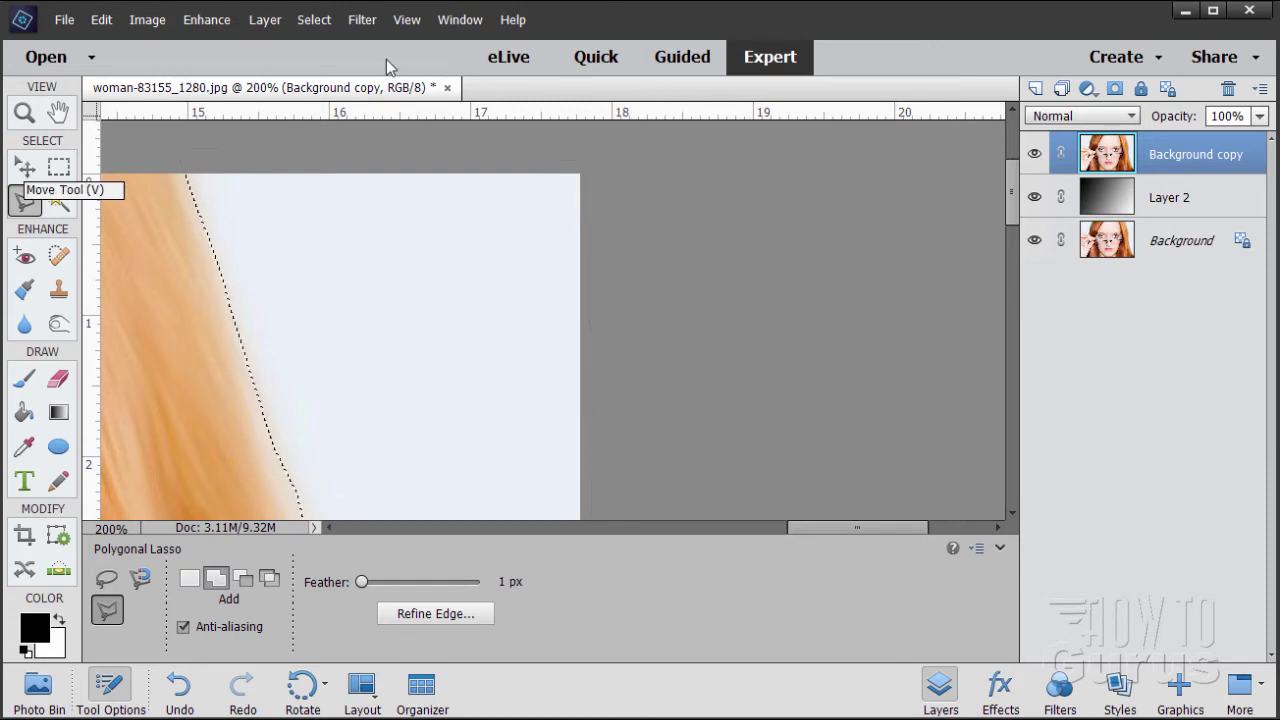
# Invert the background selection so the woman is selected, and add a layer mask from it to the Background copy
pyautogui.click(406, 19)
pyautogui.click(437, 107)
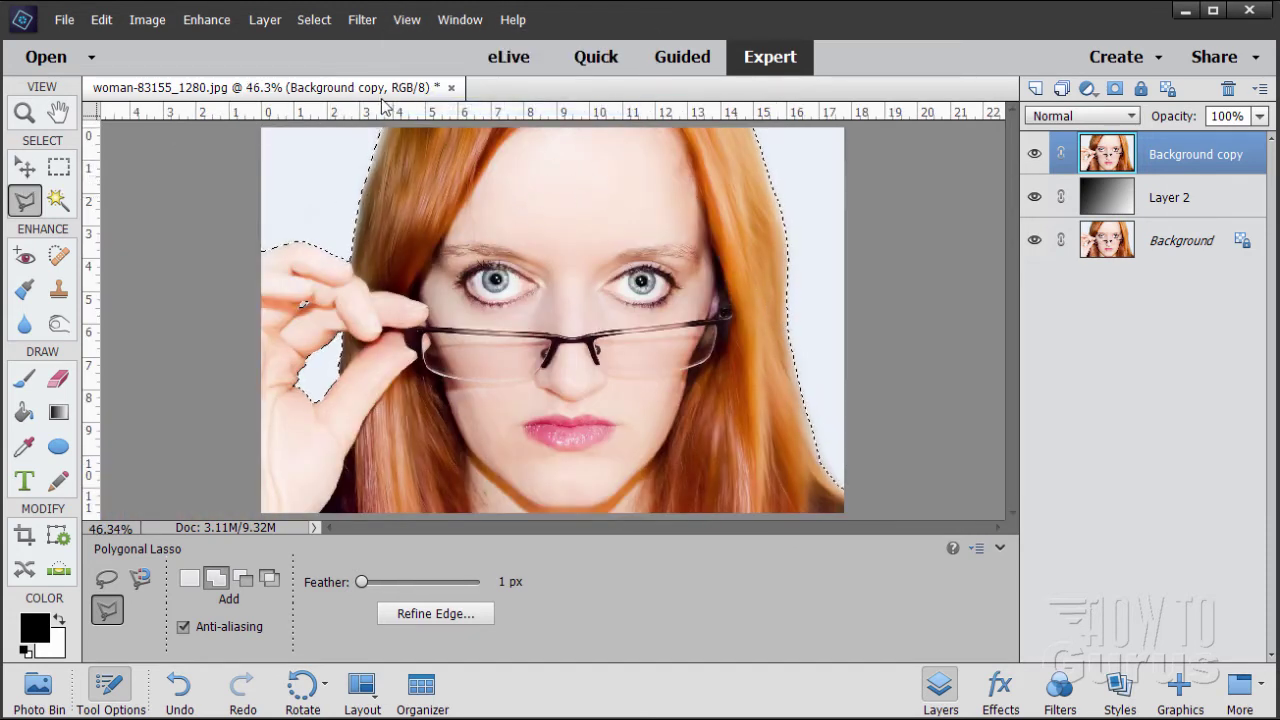
pyautogui.click(316, 20)
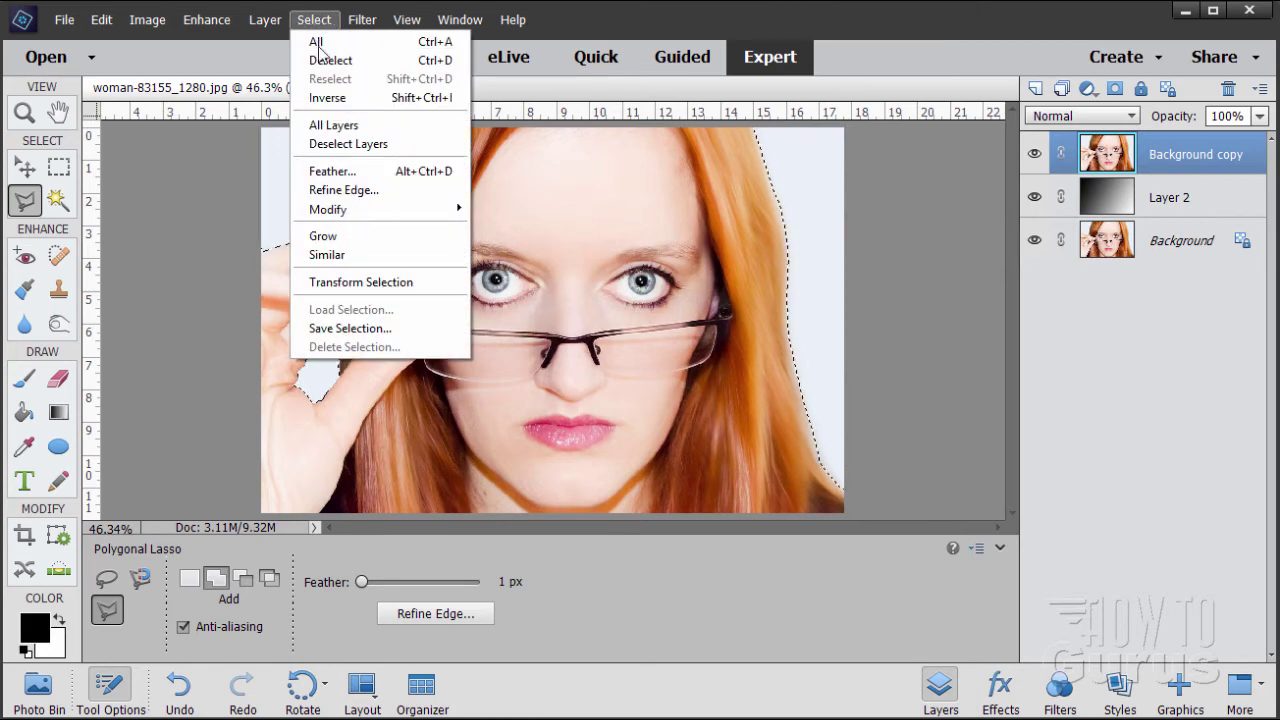
pyautogui.click(328, 98)
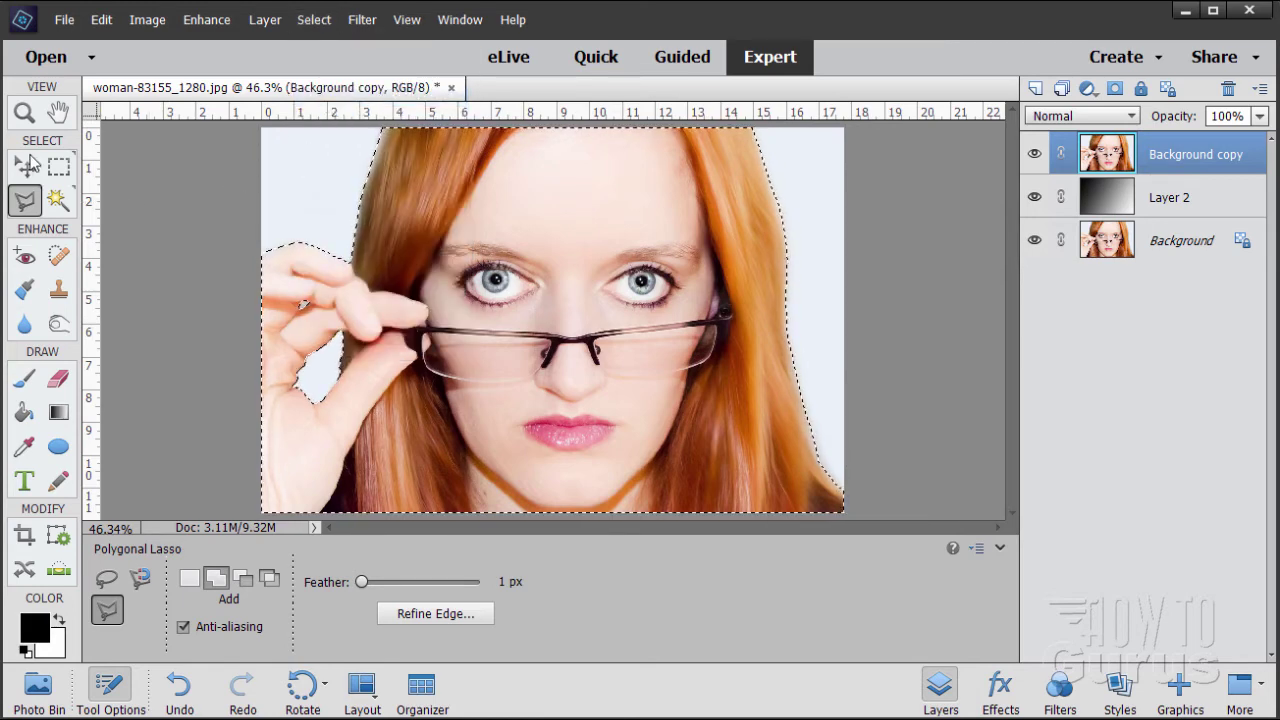
pyautogui.click(30, 162)
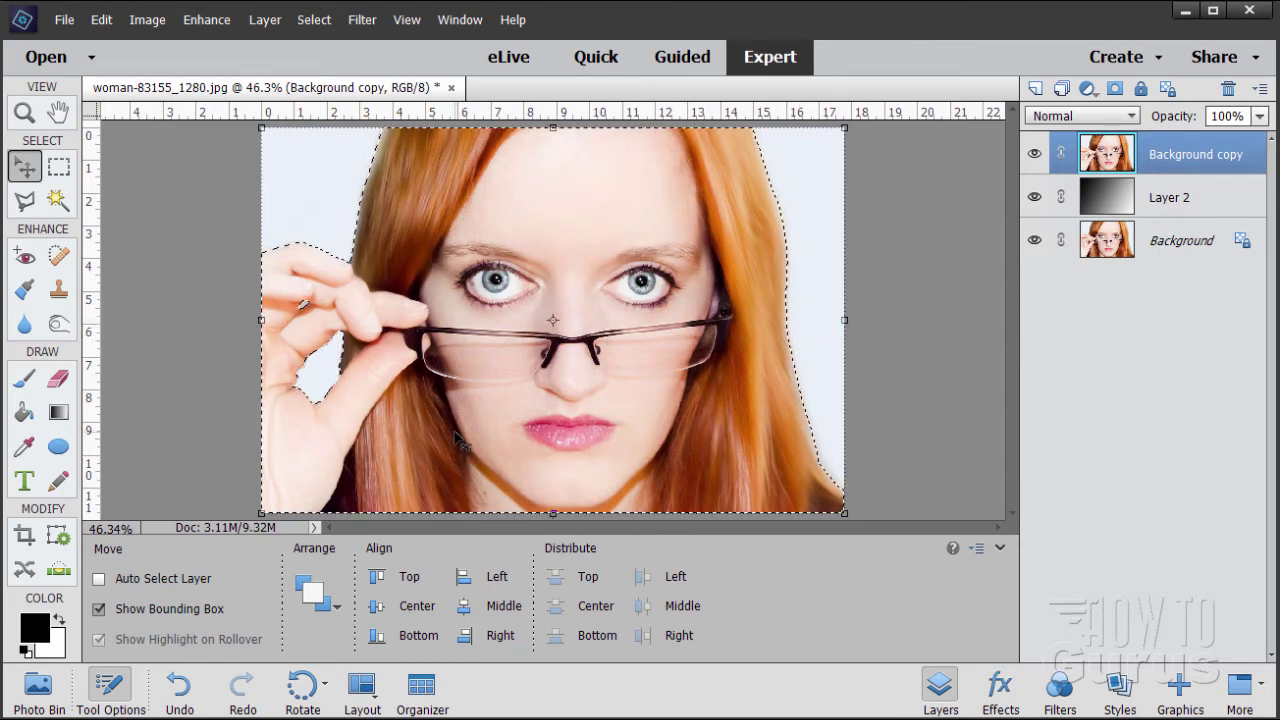
pyautogui.click(1116, 90)
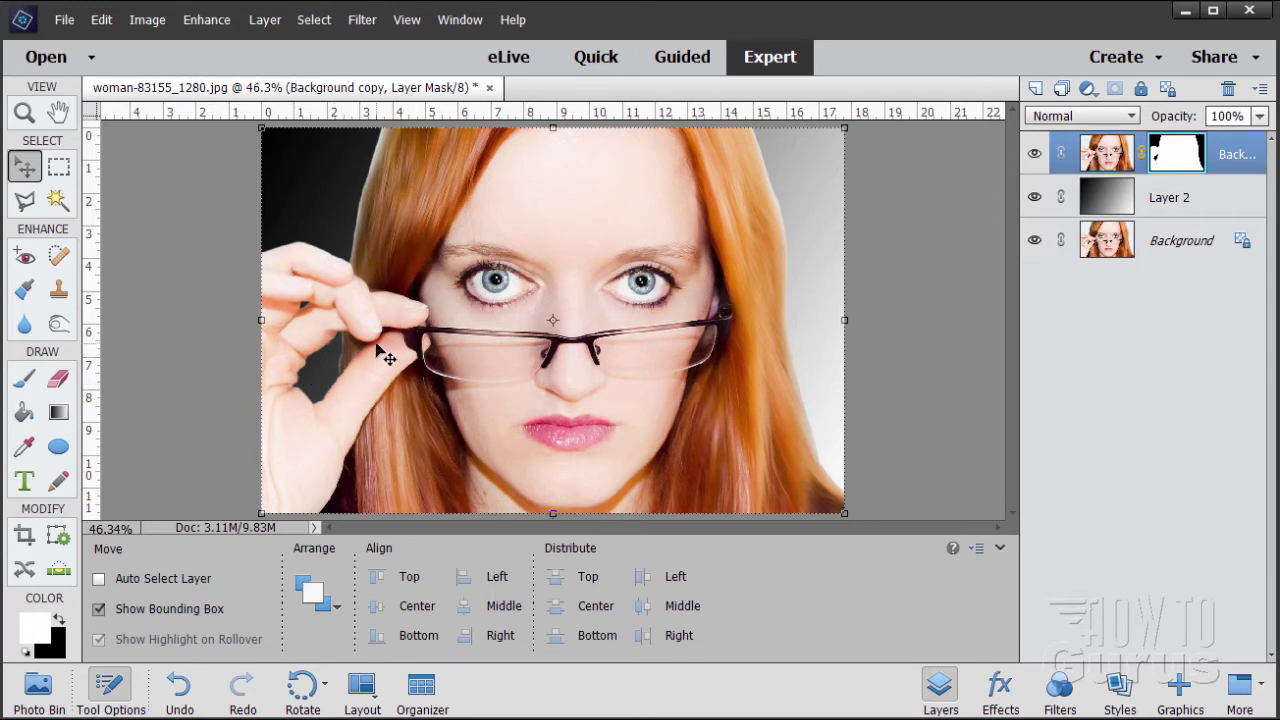
# Make the Background copy's image active instead of its mask, and examine the masked edges around the gap between hand and hair
pyautogui.click(1098, 157)
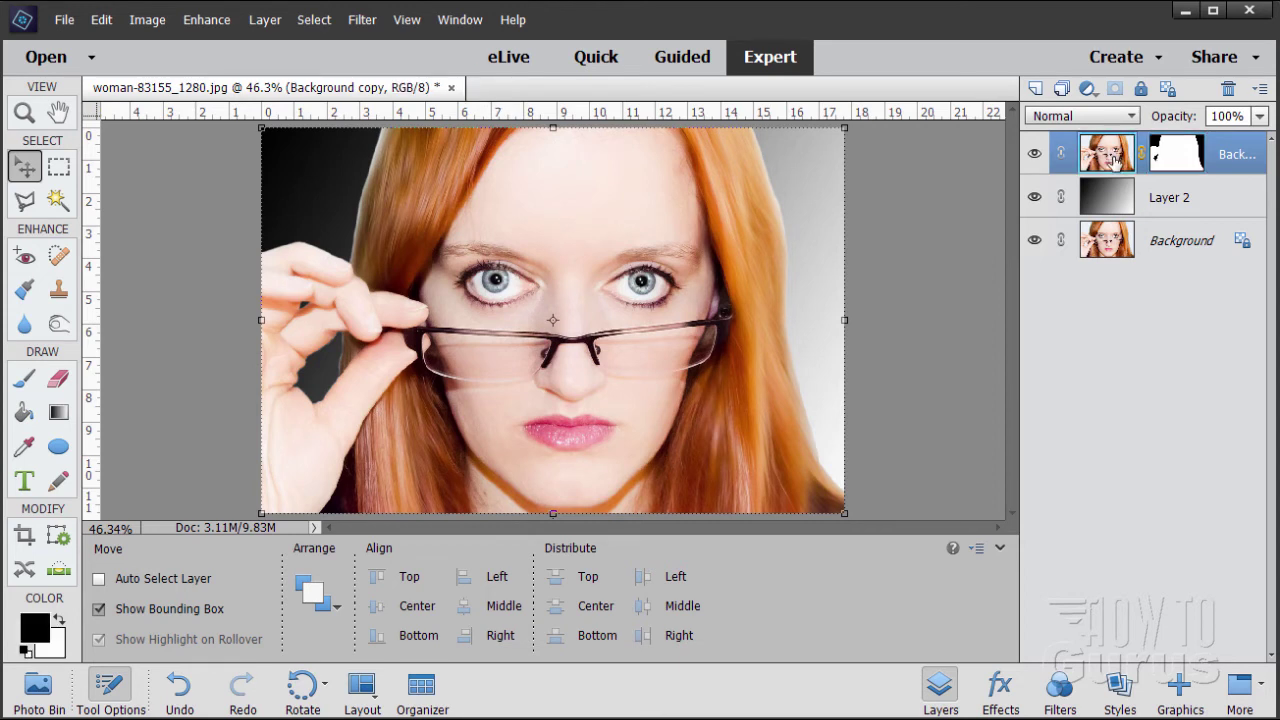
pyautogui.click(1168, 165)
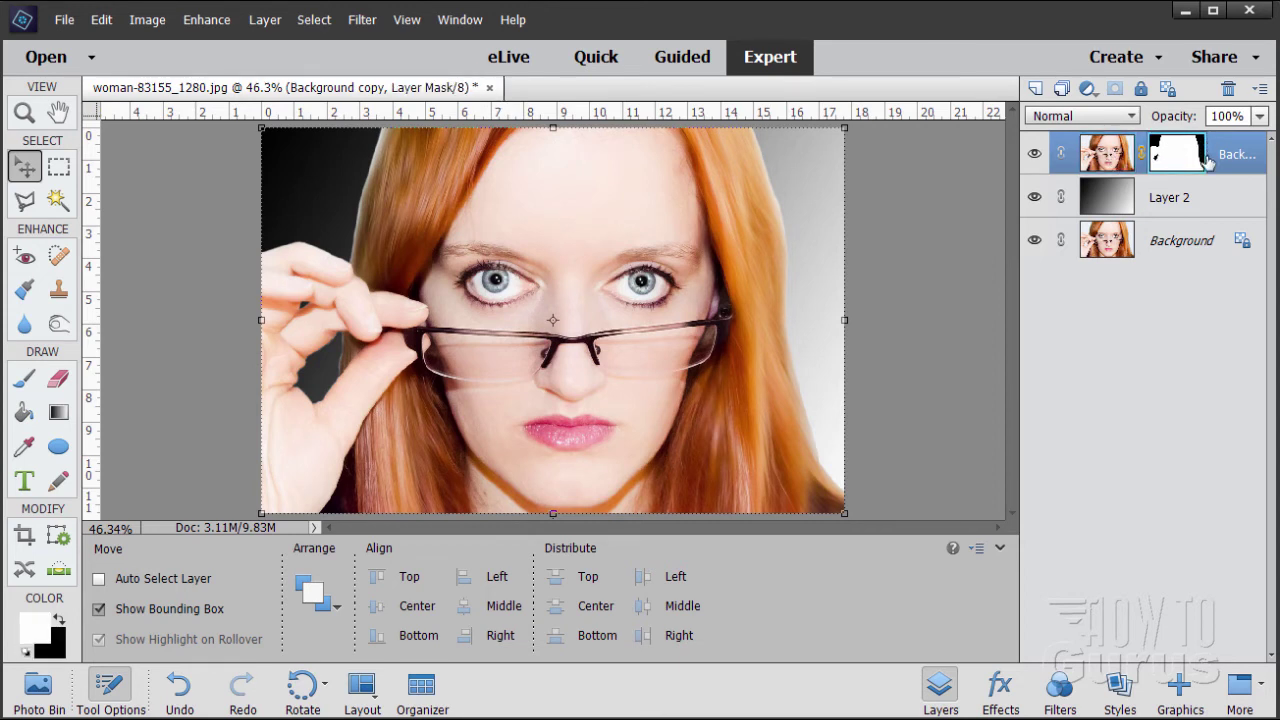
pyautogui.click(1101, 163)
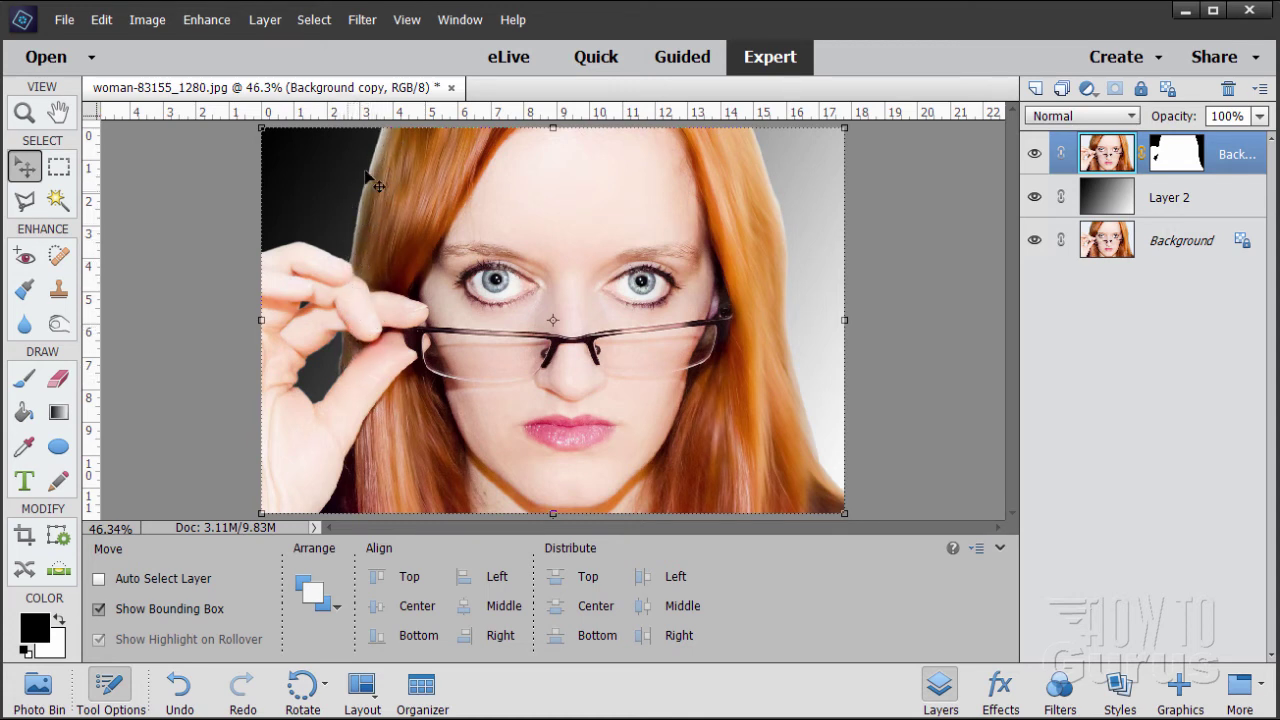
pyautogui.click(24, 113)
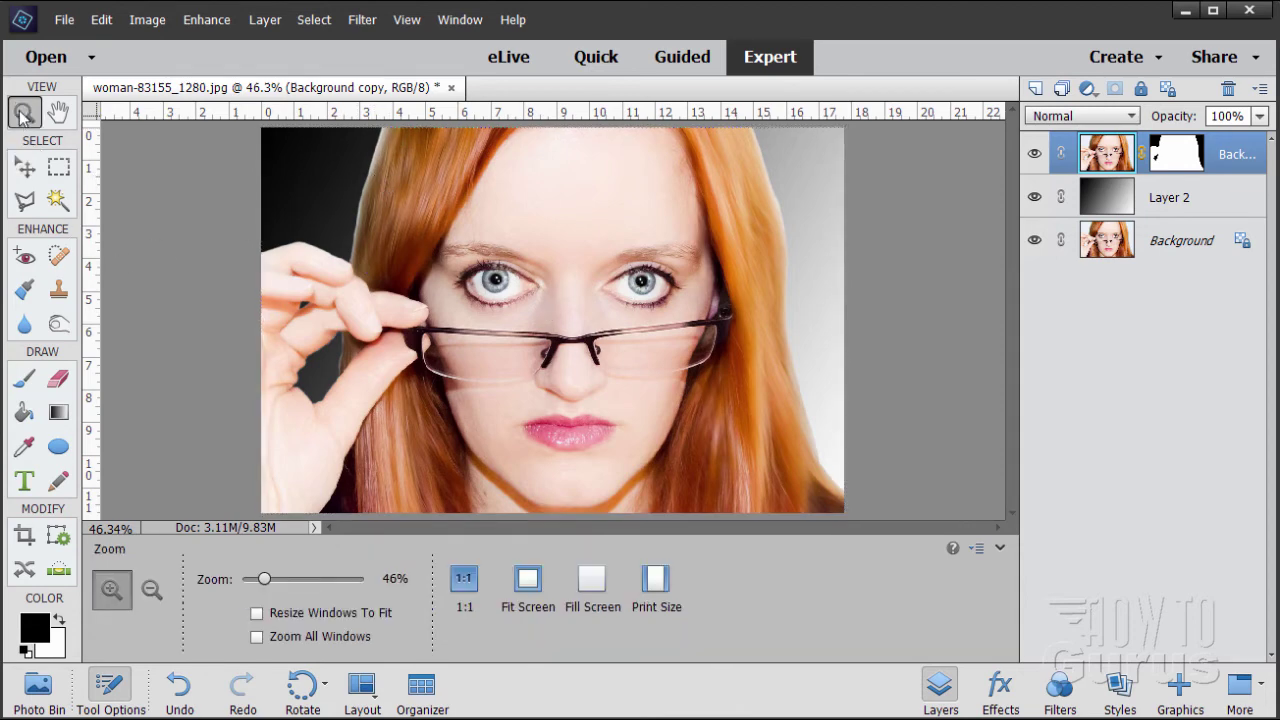
pyautogui.click(341, 345)
pyautogui.click(341, 345)
pyautogui.click(348, 370)
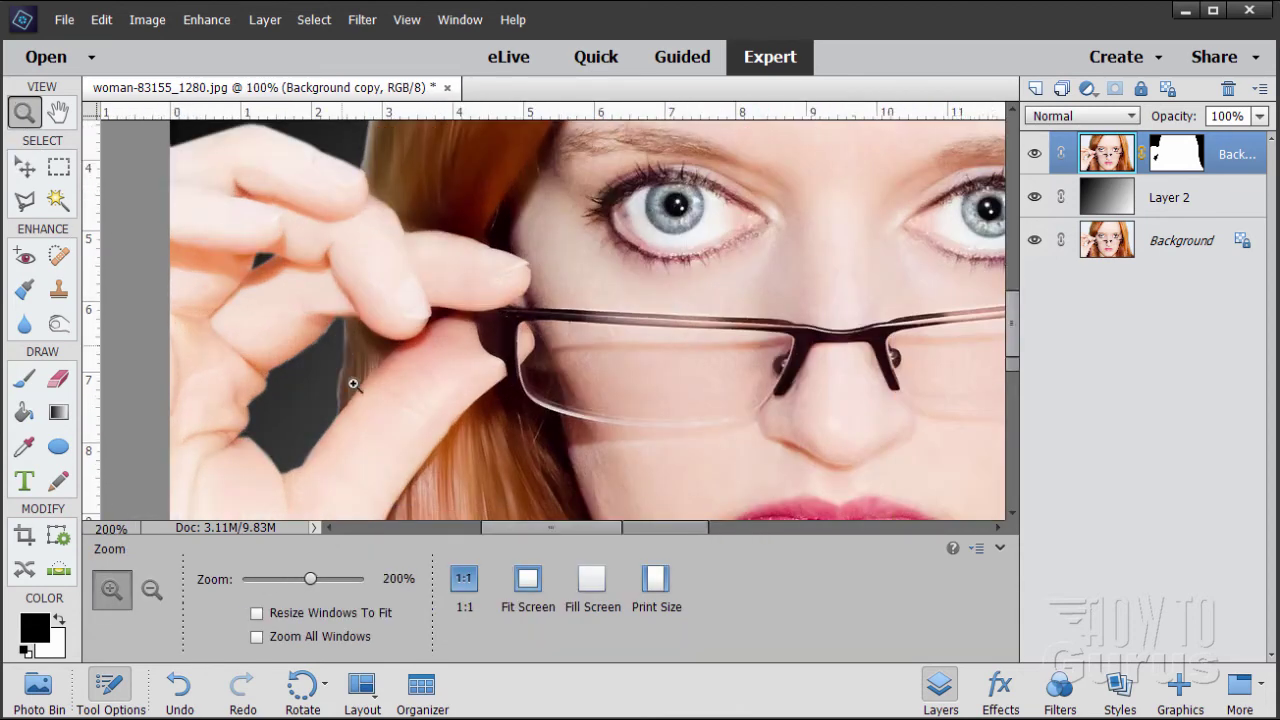
pyautogui.click(355, 396)
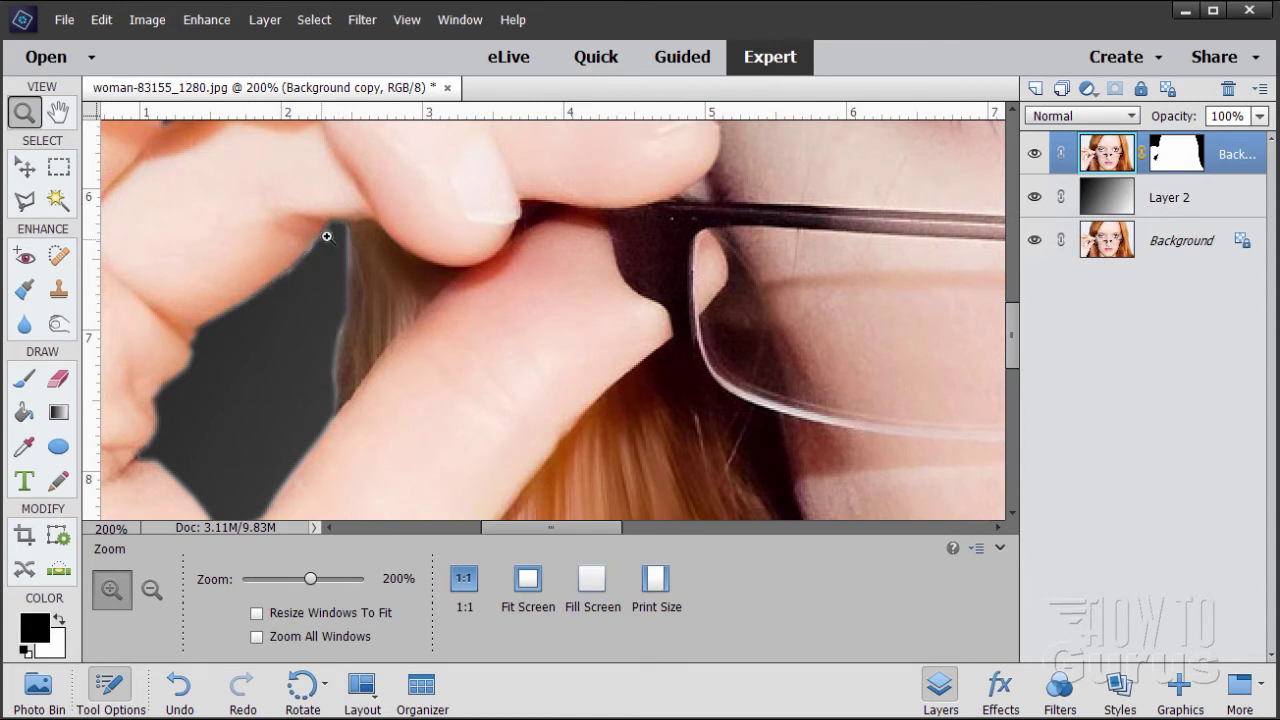
pyautogui.scroll(-1, 352, 328)
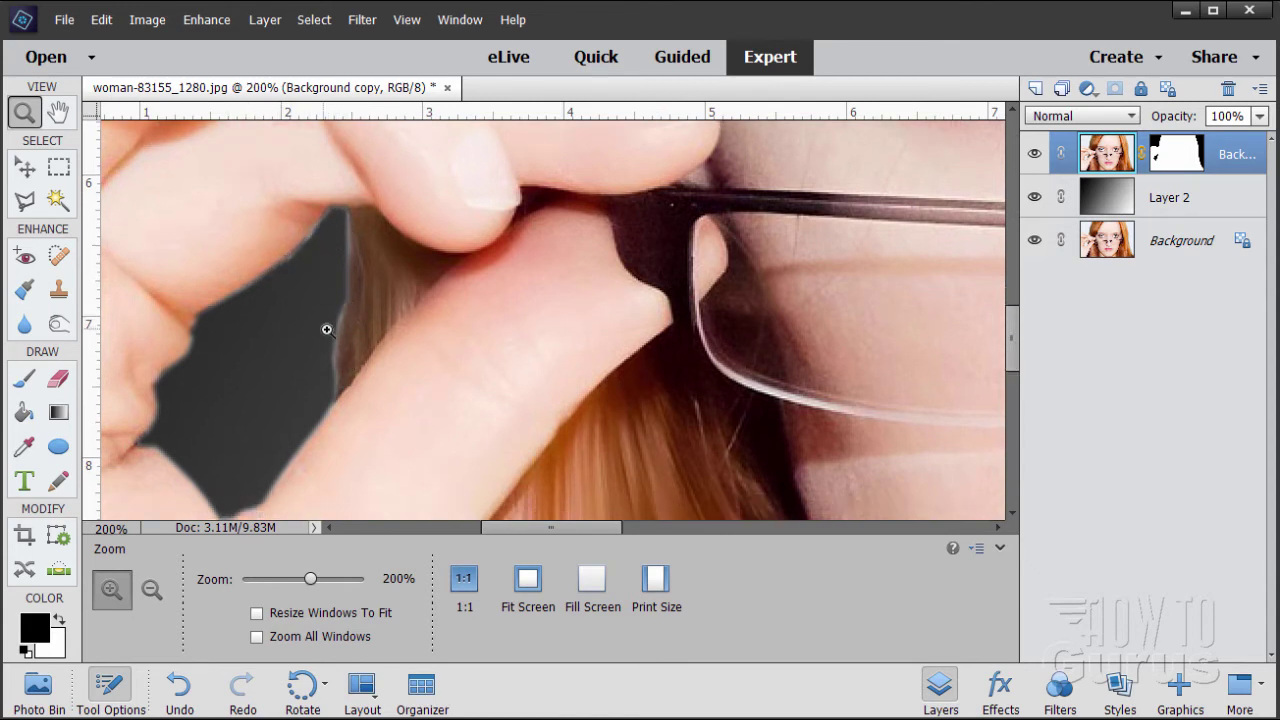
# Activate the Burn tool, compare it with the Dodge tool, and choose Midtones as the burn range
pyautogui.click(59, 323)
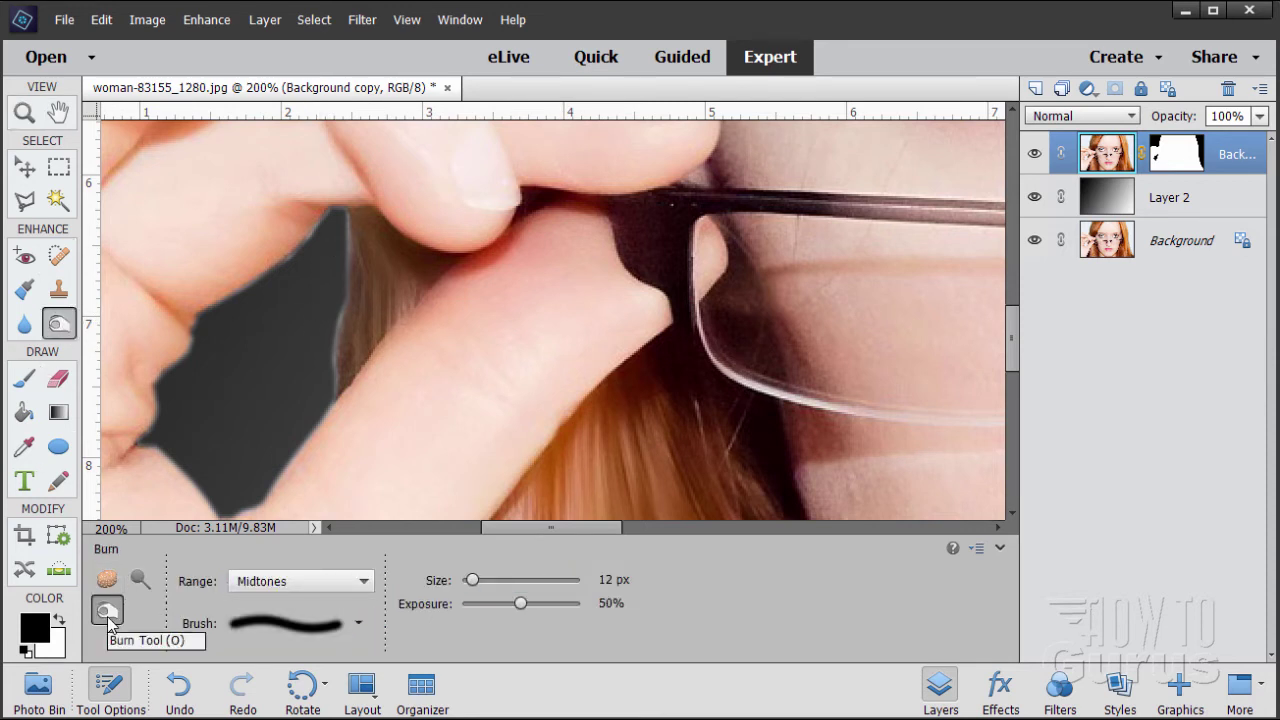
pyautogui.click(140, 578)
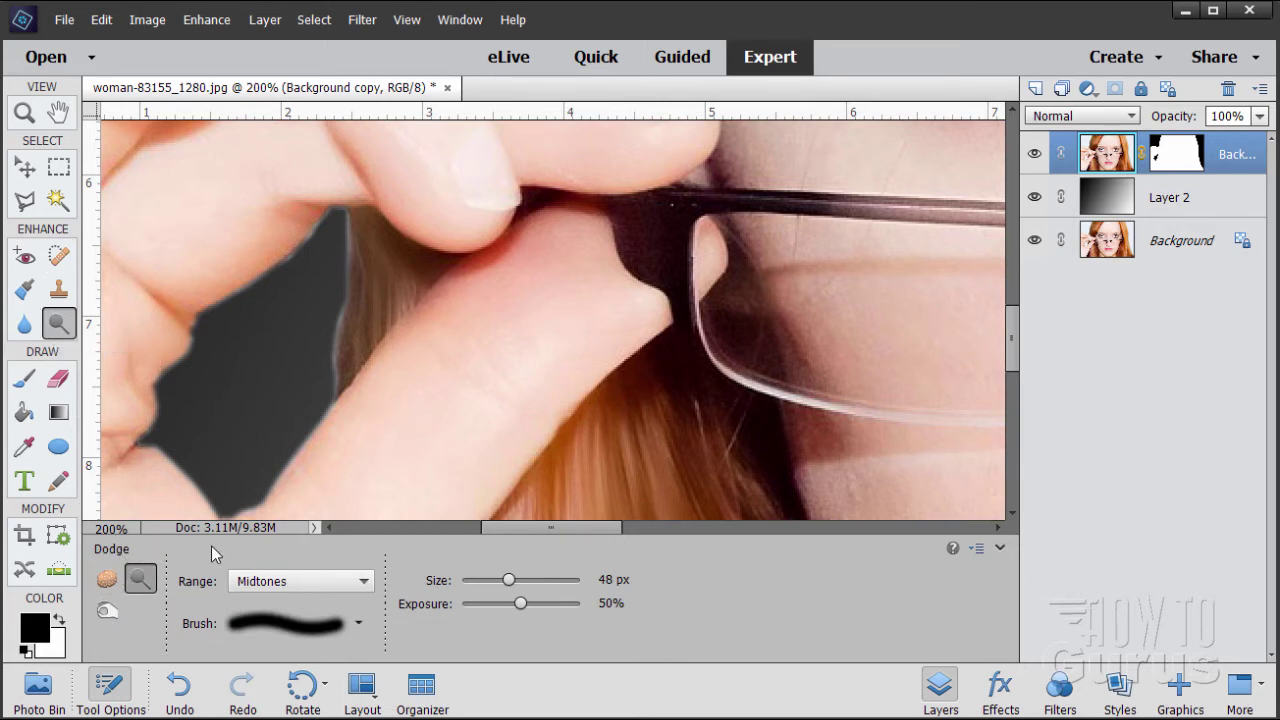
pyautogui.click(108, 612)
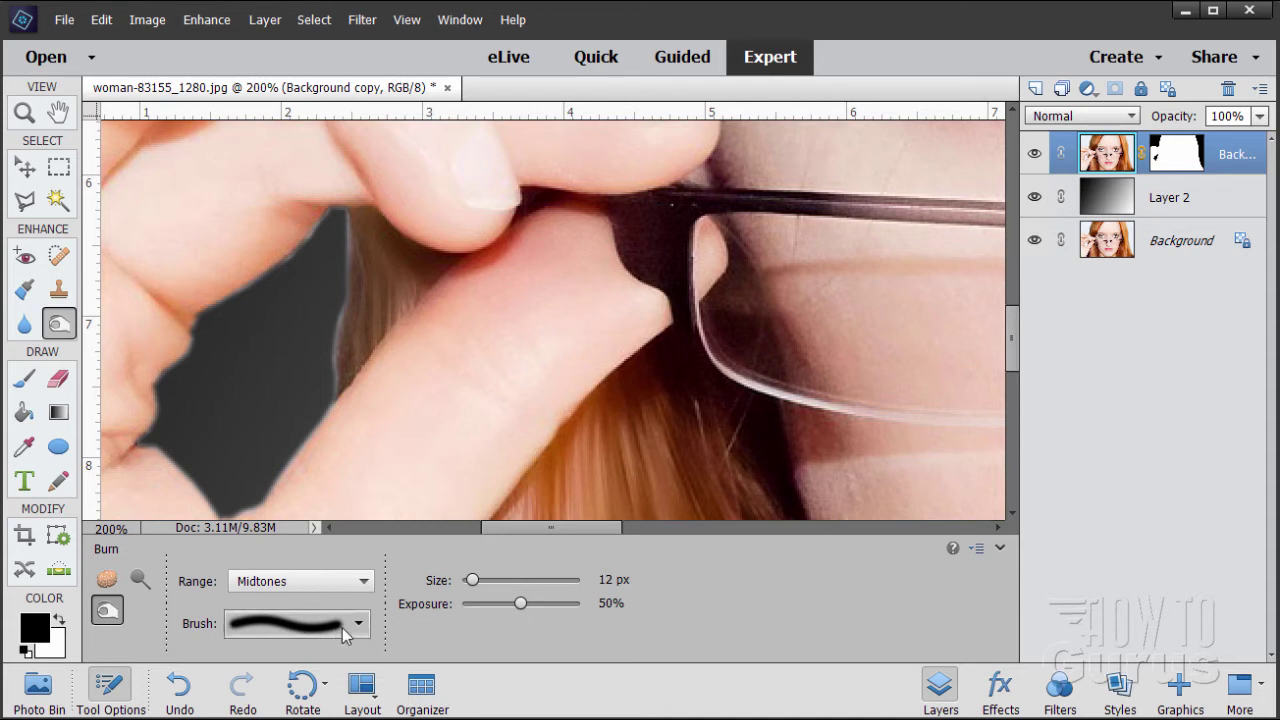
pyautogui.click(366, 584)
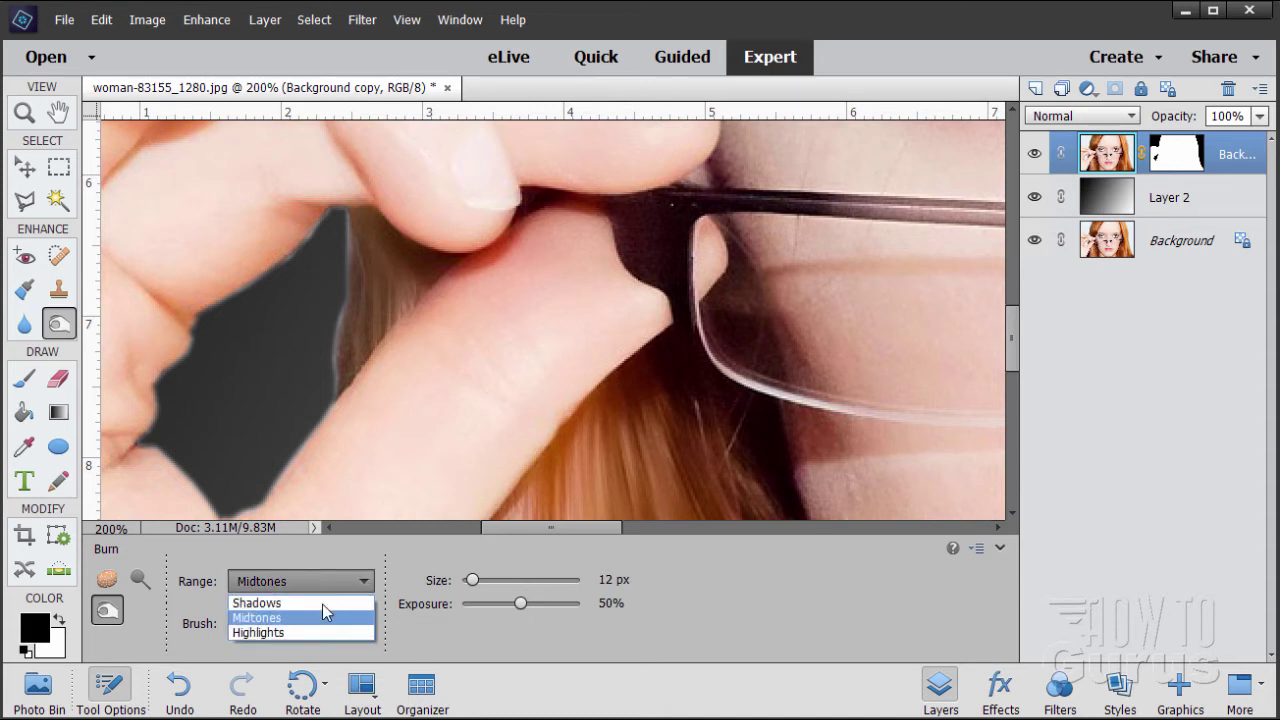
pyautogui.click(270, 620)
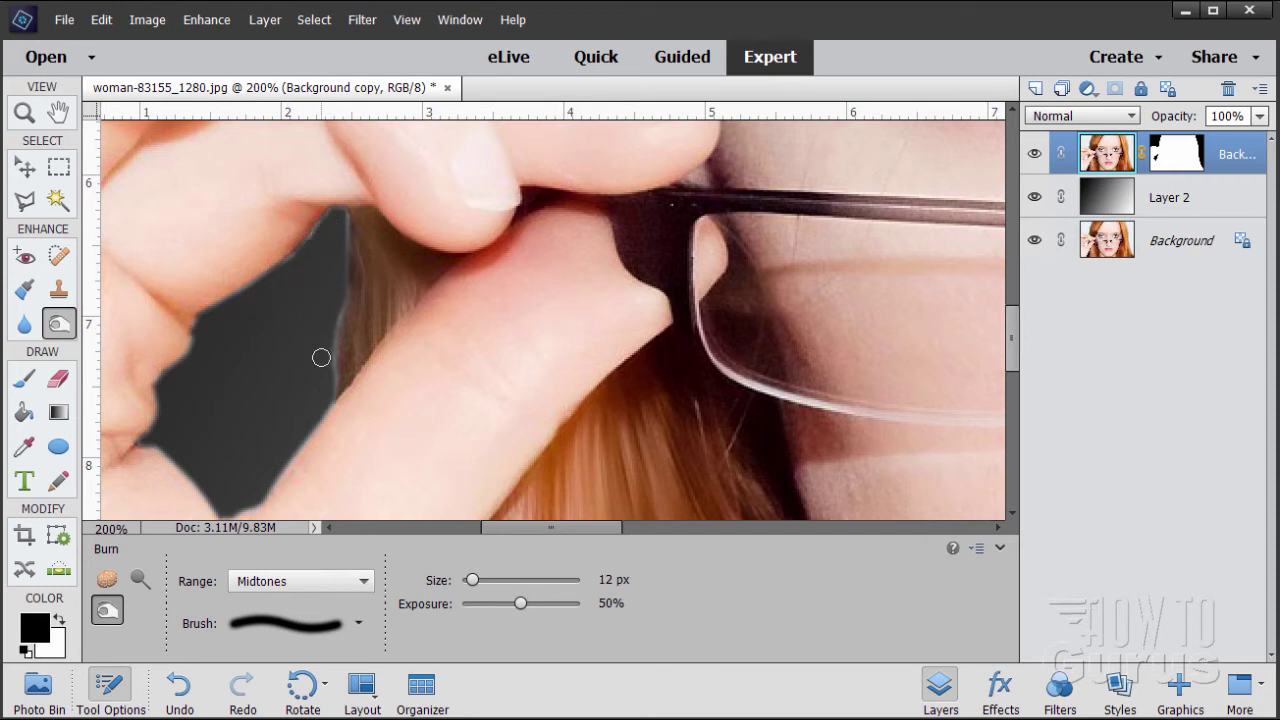
# Paint out the light fringe along the hair in the hand gap on the layer mask, using a black 9 px brush at 100% opacity
pyautogui.click(1163, 168)
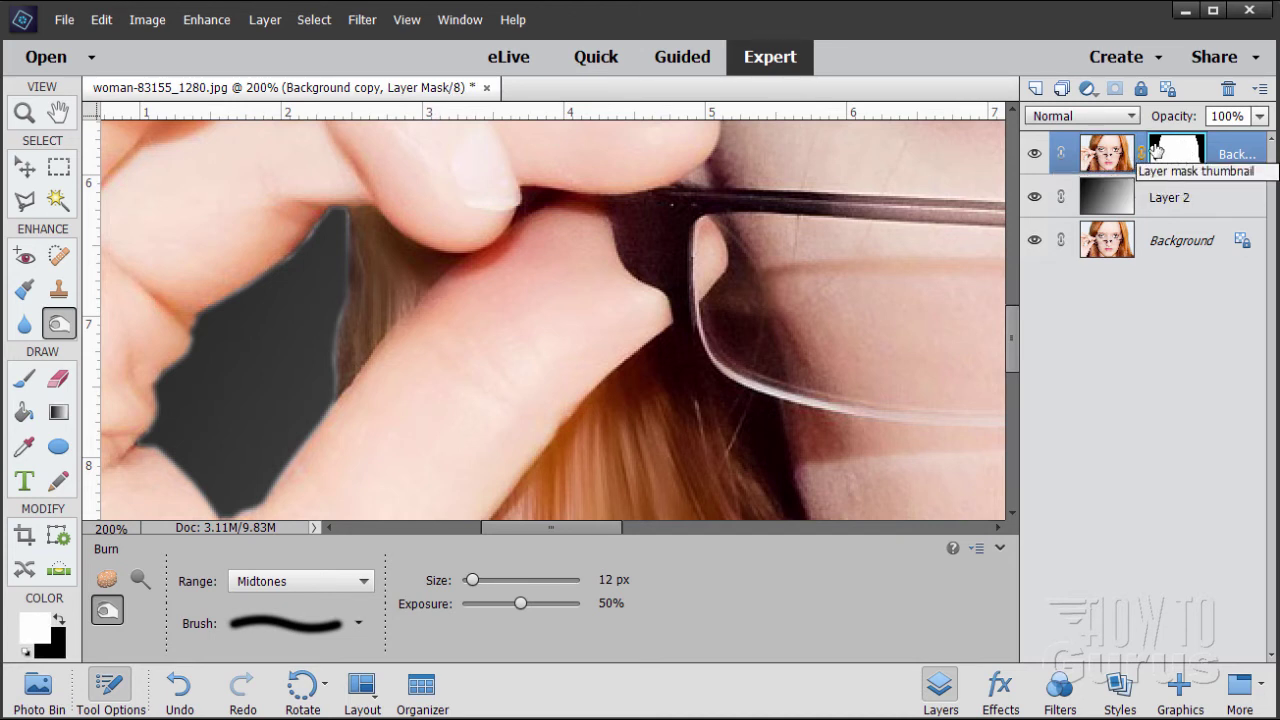
pyautogui.moveTo(341, 210); pyautogui.dragTo(307, 254)
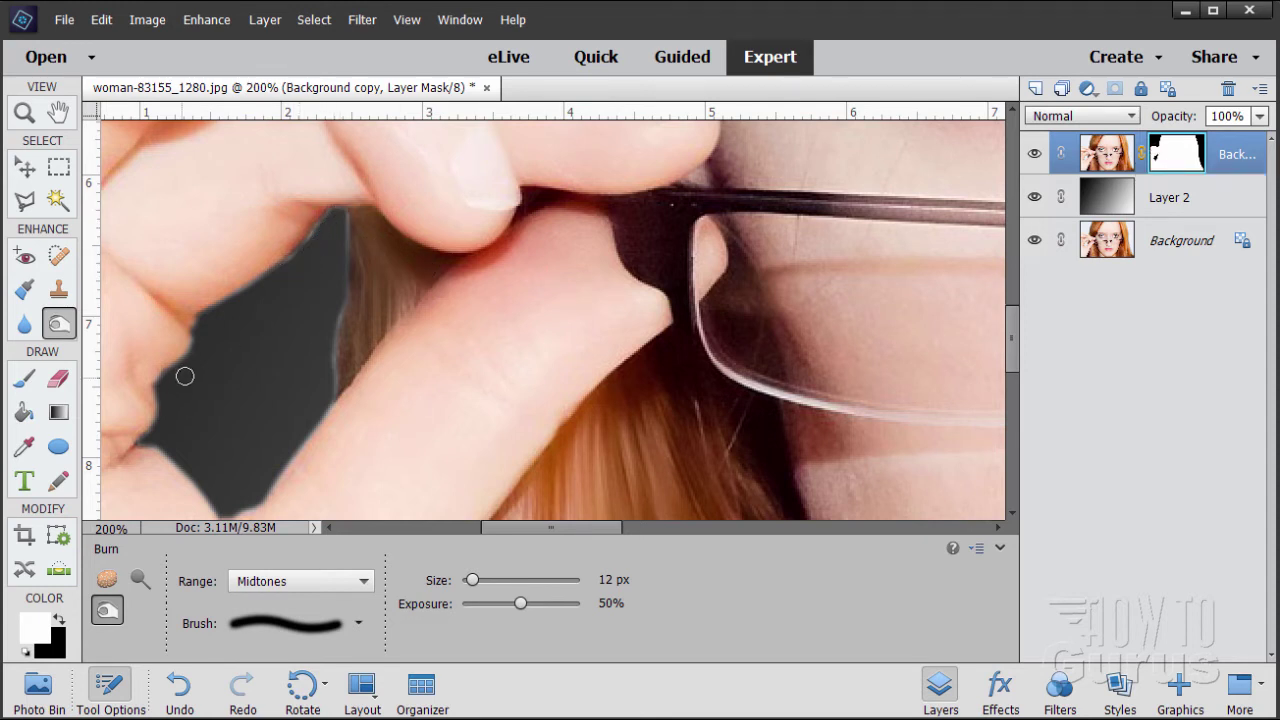
pyautogui.click(60, 620)
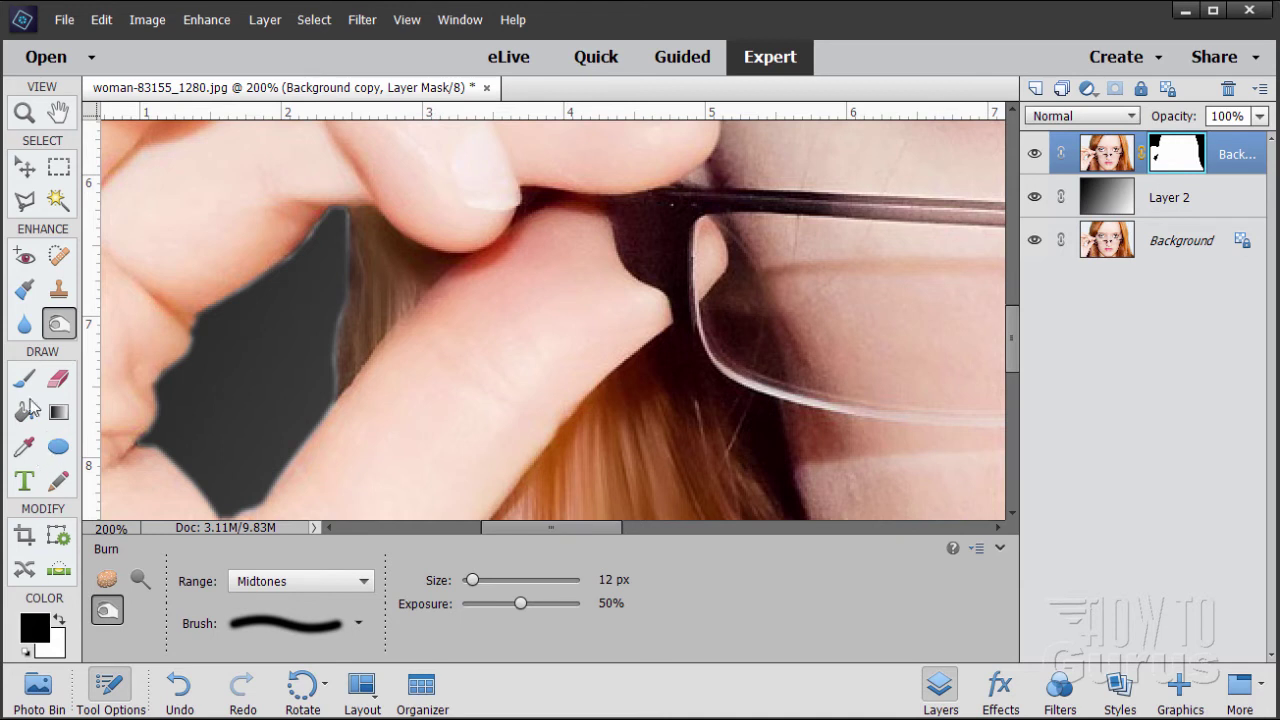
pyautogui.click(24, 378)
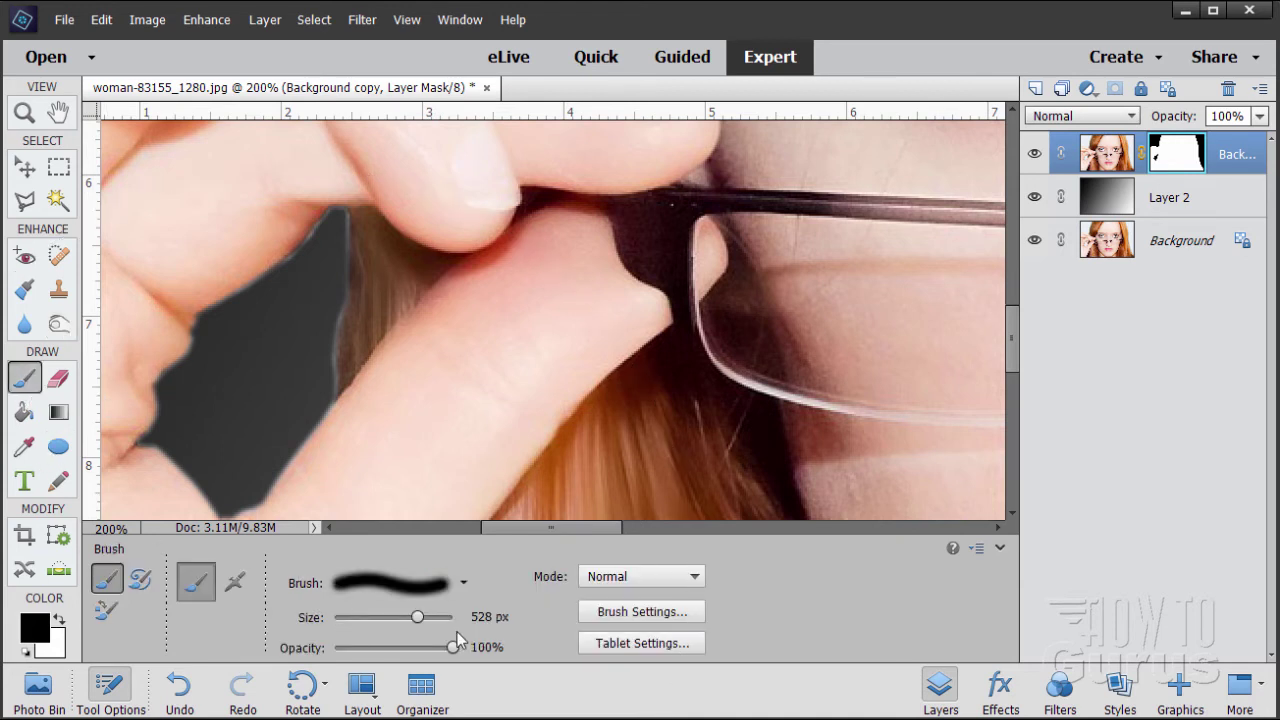
pyautogui.moveTo(417, 617); pyautogui.dragTo(343, 620)
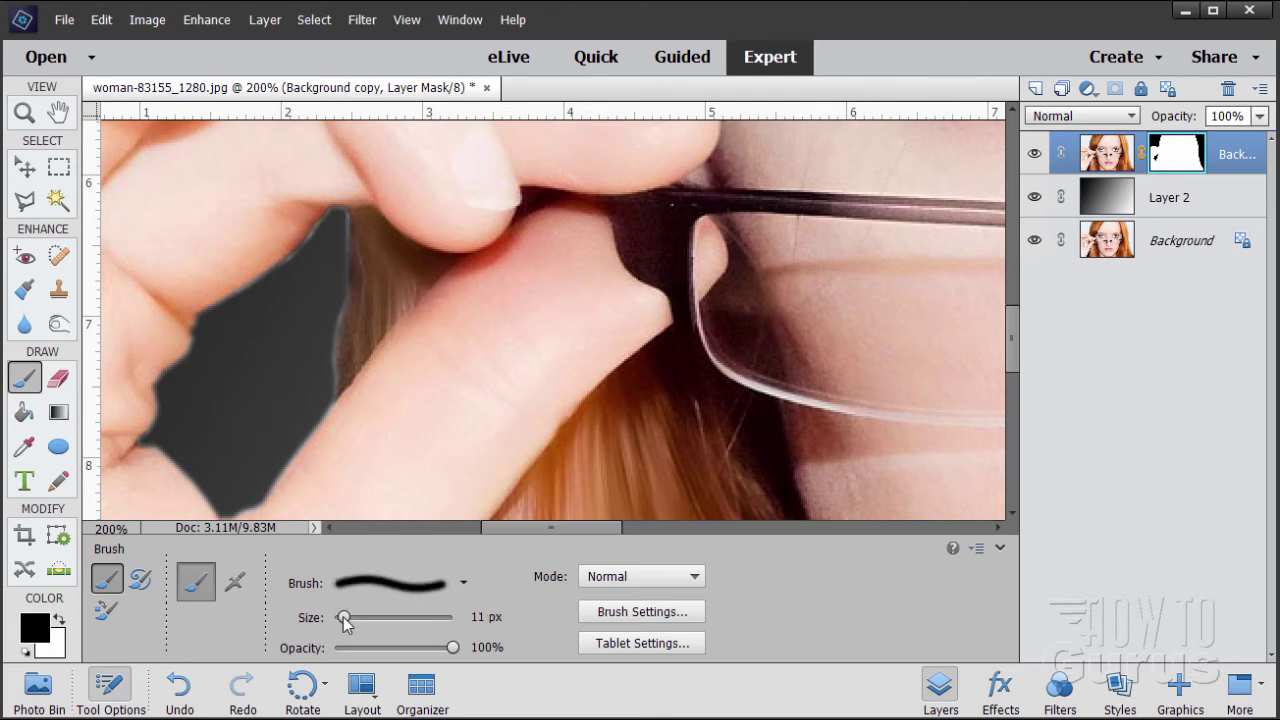
pyautogui.moveTo(345, 622); pyautogui.dragTo(342, 622)
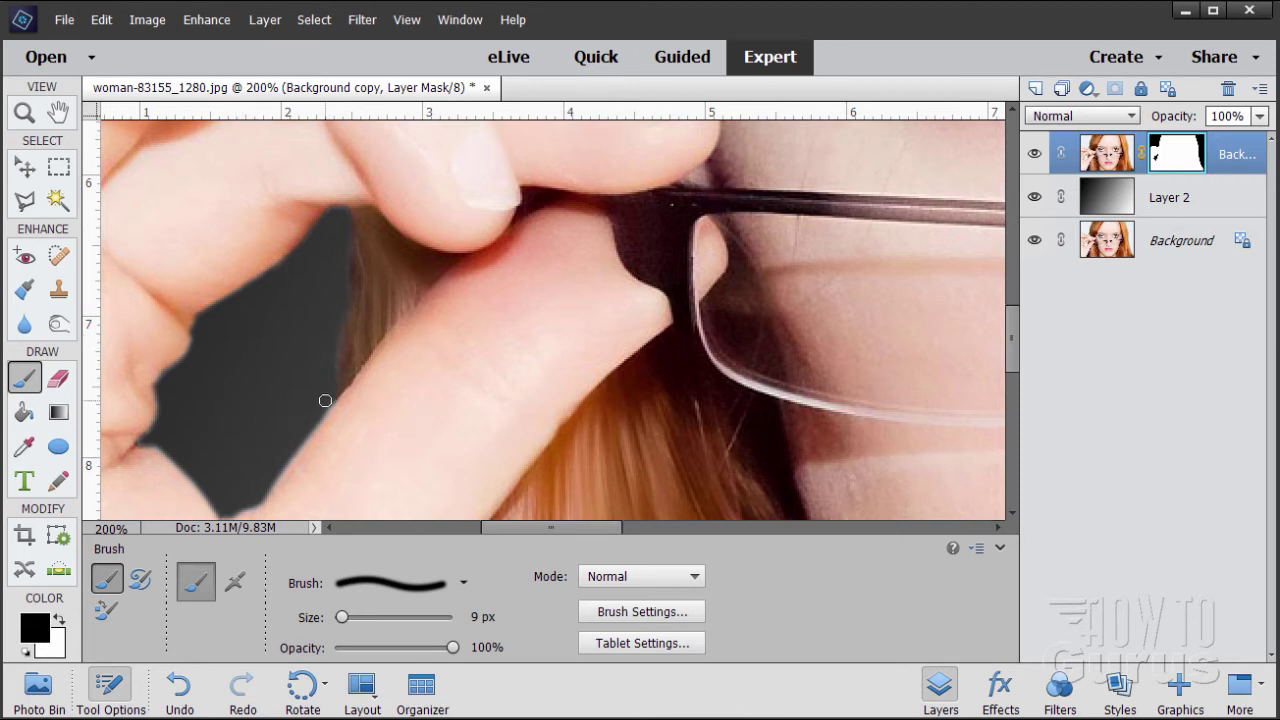
# Make the Background copy's image active instead of its layer mask
pyautogui.scroll(8, 315, 328)
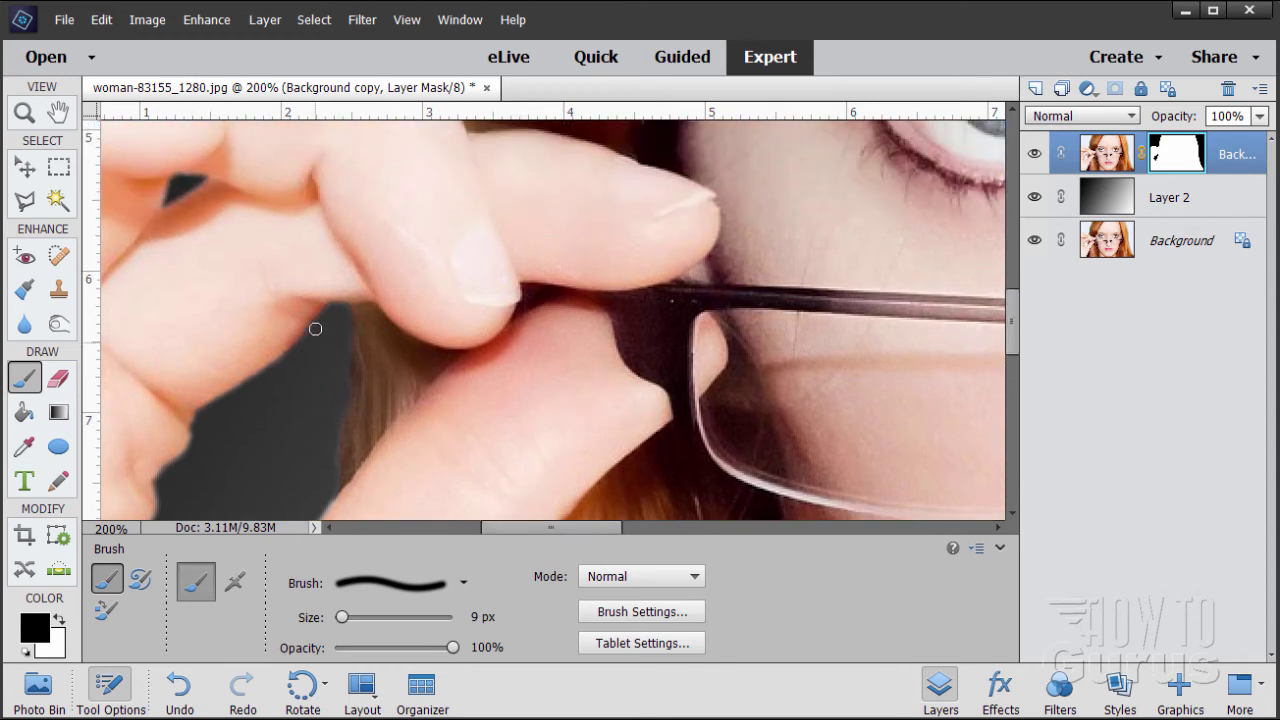
pyautogui.scroll(-1, 315, 328)
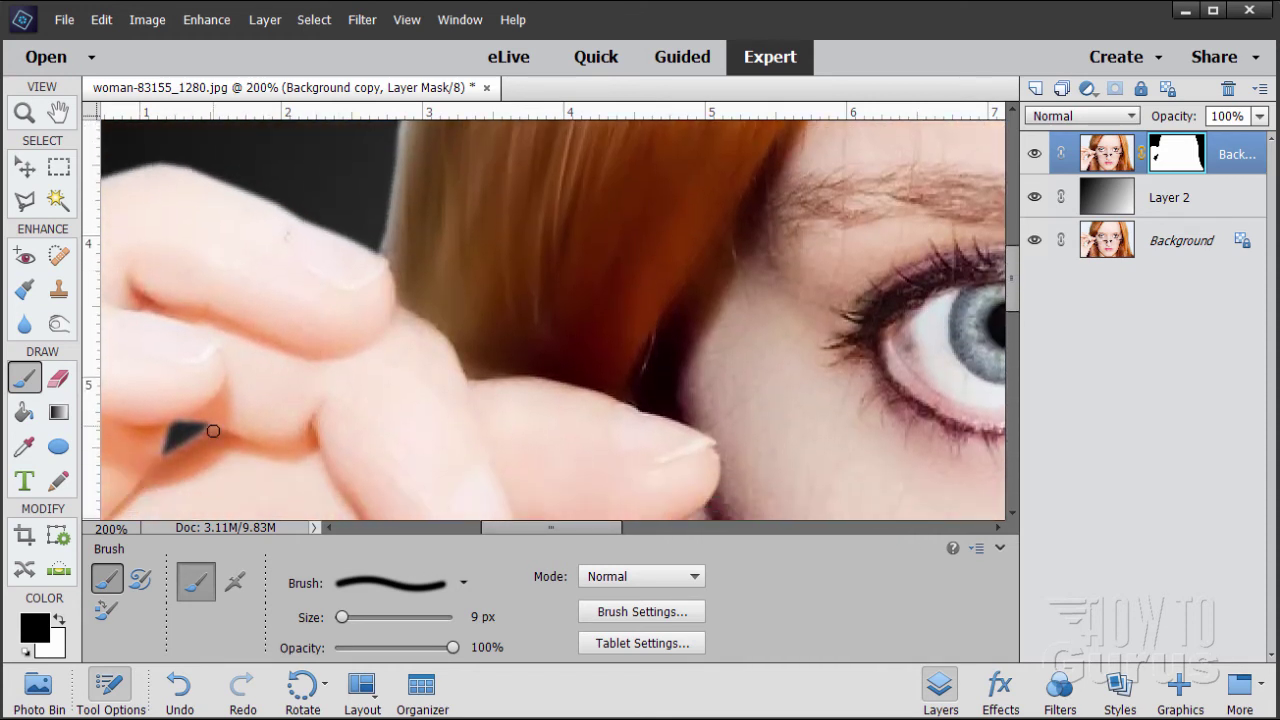
pyautogui.scroll(3, 278, 336)
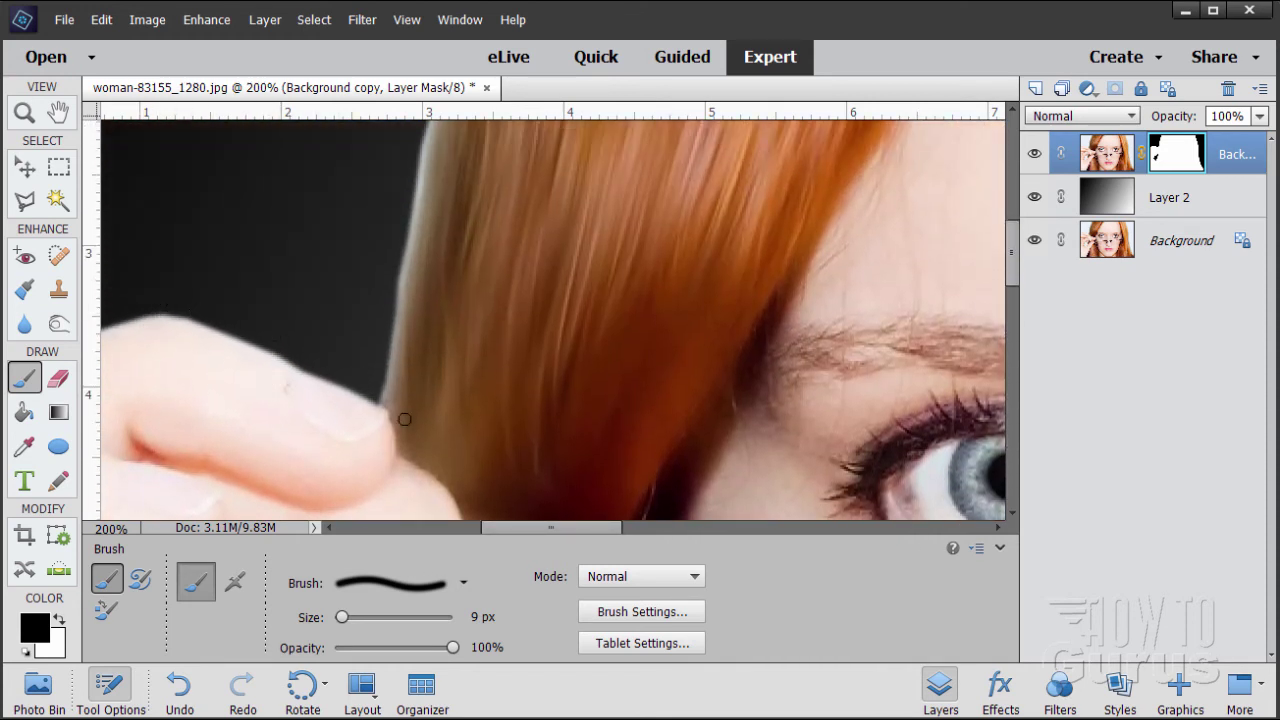
pyautogui.scroll(2, 374, 314)
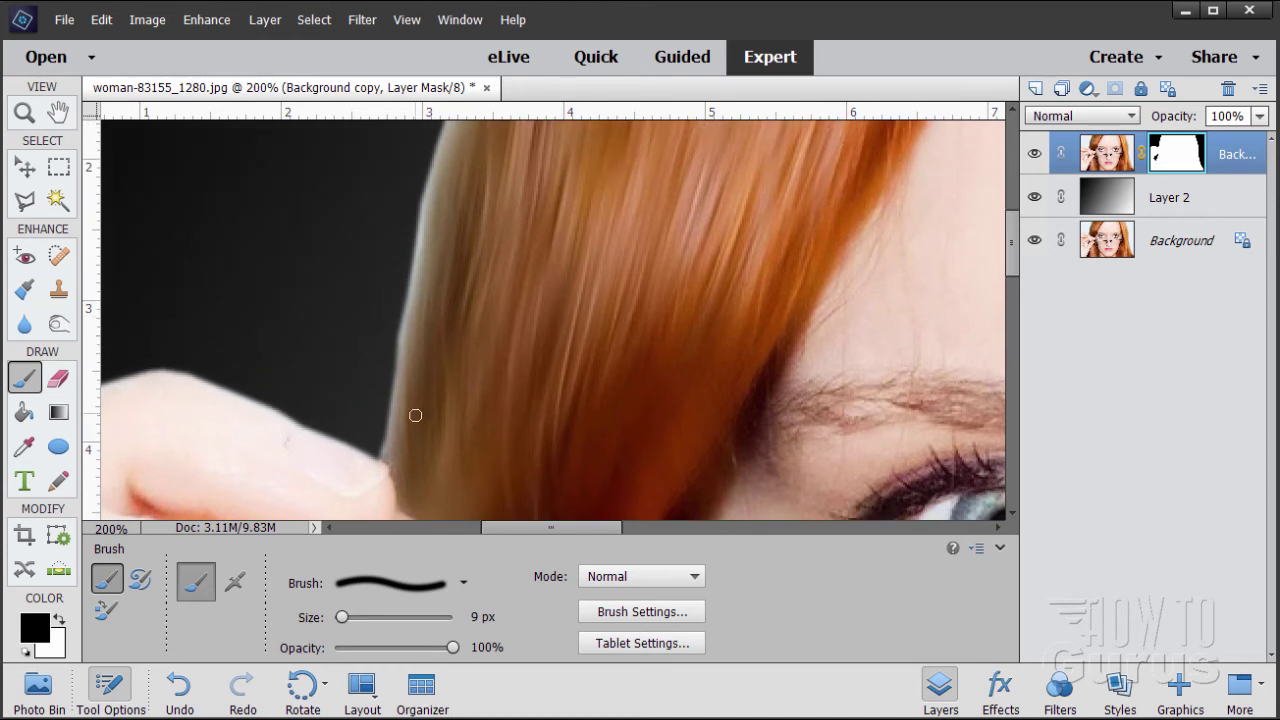
pyautogui.scroll(-1, 455, 180)
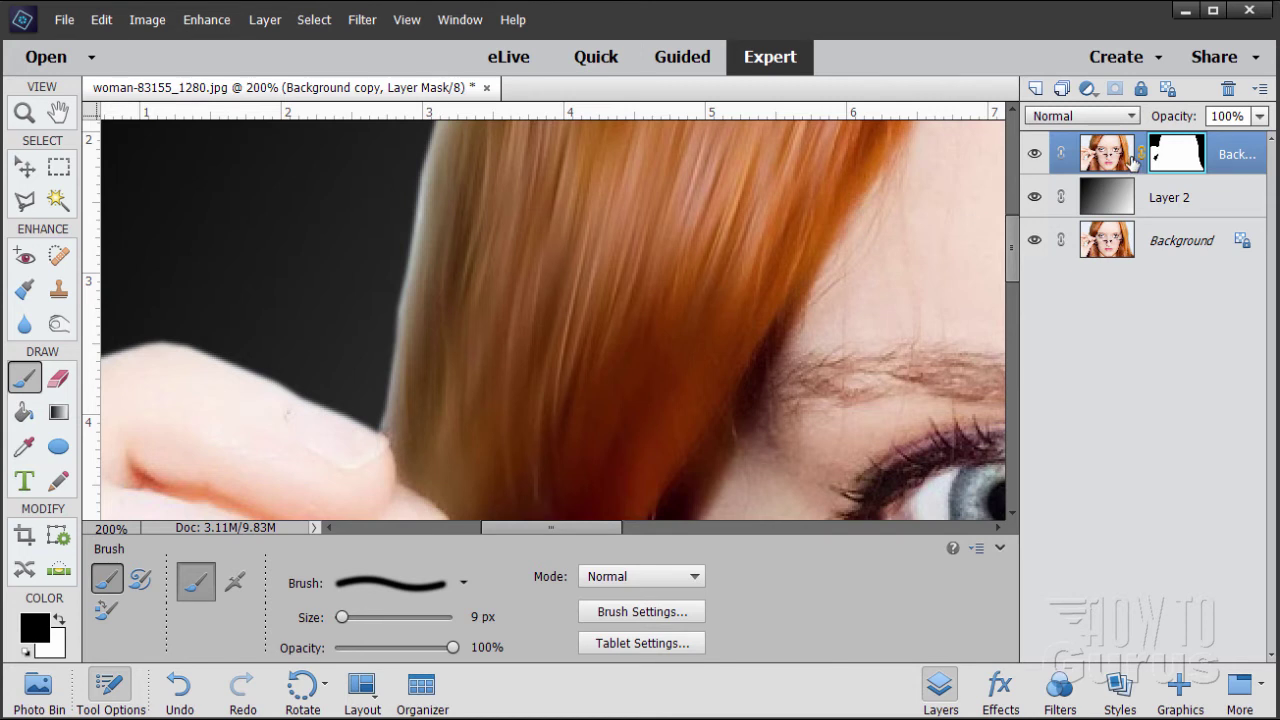
pyautogui.click(1117, 155)
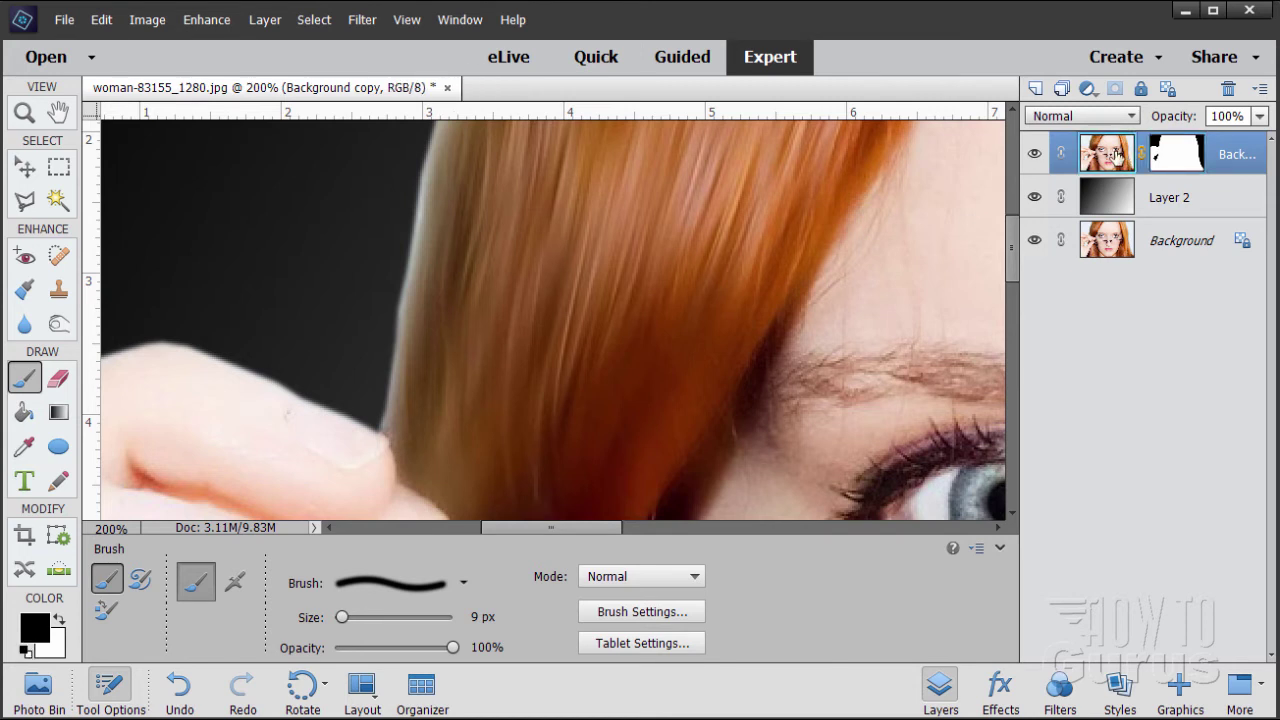
# Burn the light fringe along the hair edge above the fingers, using a 12 px brush, Midtones range and 50% exposure
pyautogui.click(64, 327)
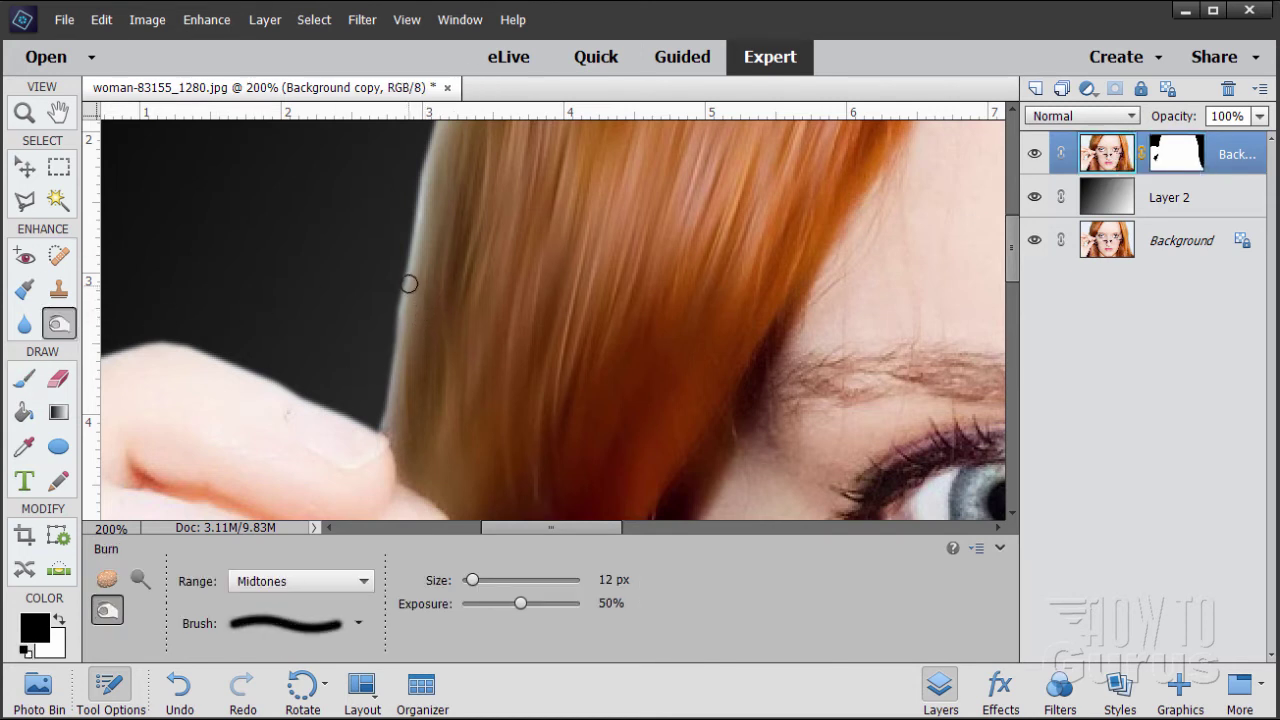
pyautogui.moveTo(411, 288)
pyautogui.mouseDown()
pyautogui.moveTo(382, 377)
pyautogui.moveTo(389, 385)
pyautogui.moveTo(398, 333)
pyautogui.moveTo(386, 420)
pyautogui.moveTo(395, 331)
pyautogui.mouseUp()
pyautogui.moveTo(380, 425)
pyautogui.mouseDown()
pyautogui.moveTo(392, 275)
pyautogui.moveTo(389, 328)
pyautogui.moveTo(416, 250)
pyautogui.moveTo(381, 421)
pyautogui.mouseUp()
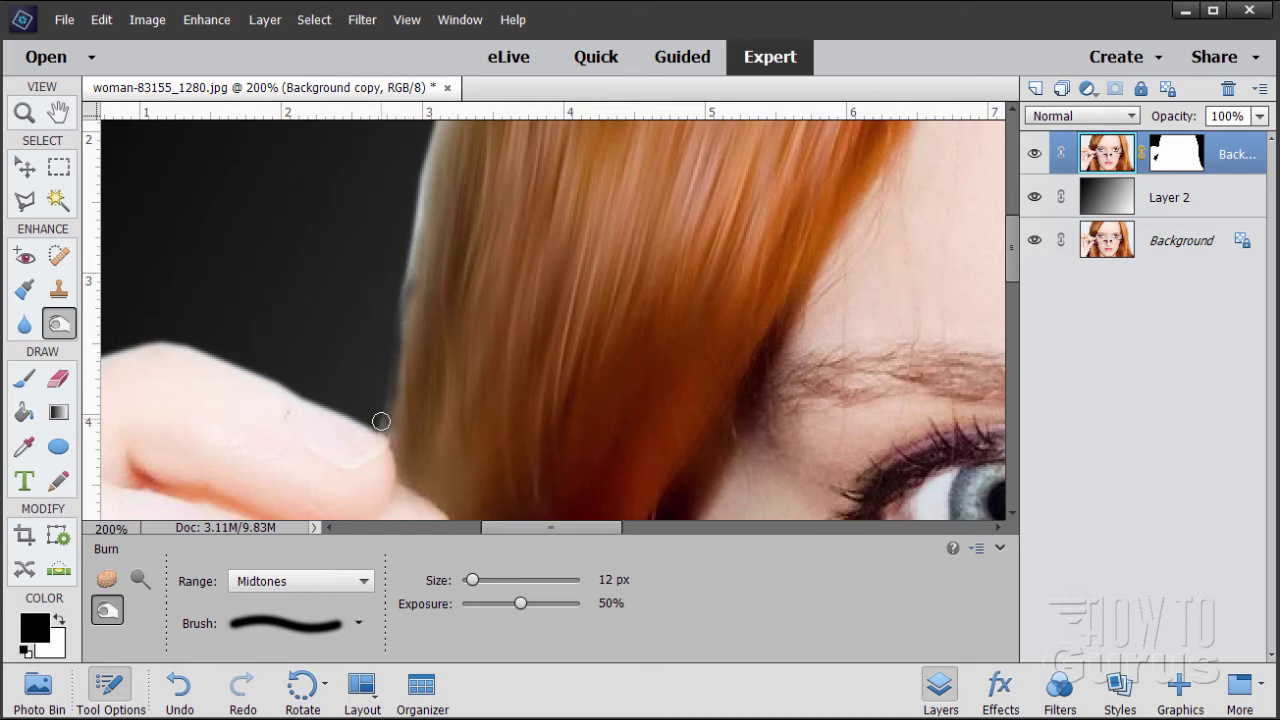
pyautogui.scroll(1, 389, 378)
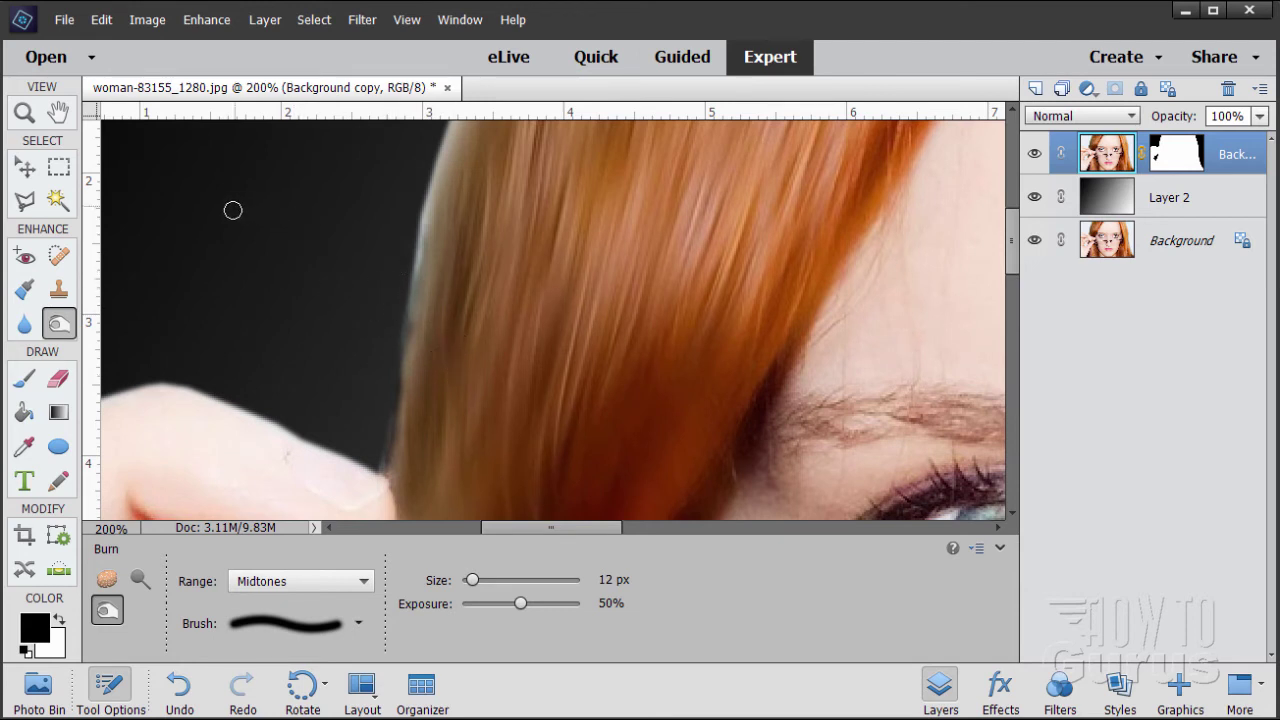
# Undo the burn strokes along the hair edge above the fingers one after another
pyautogui.click(102, 20)
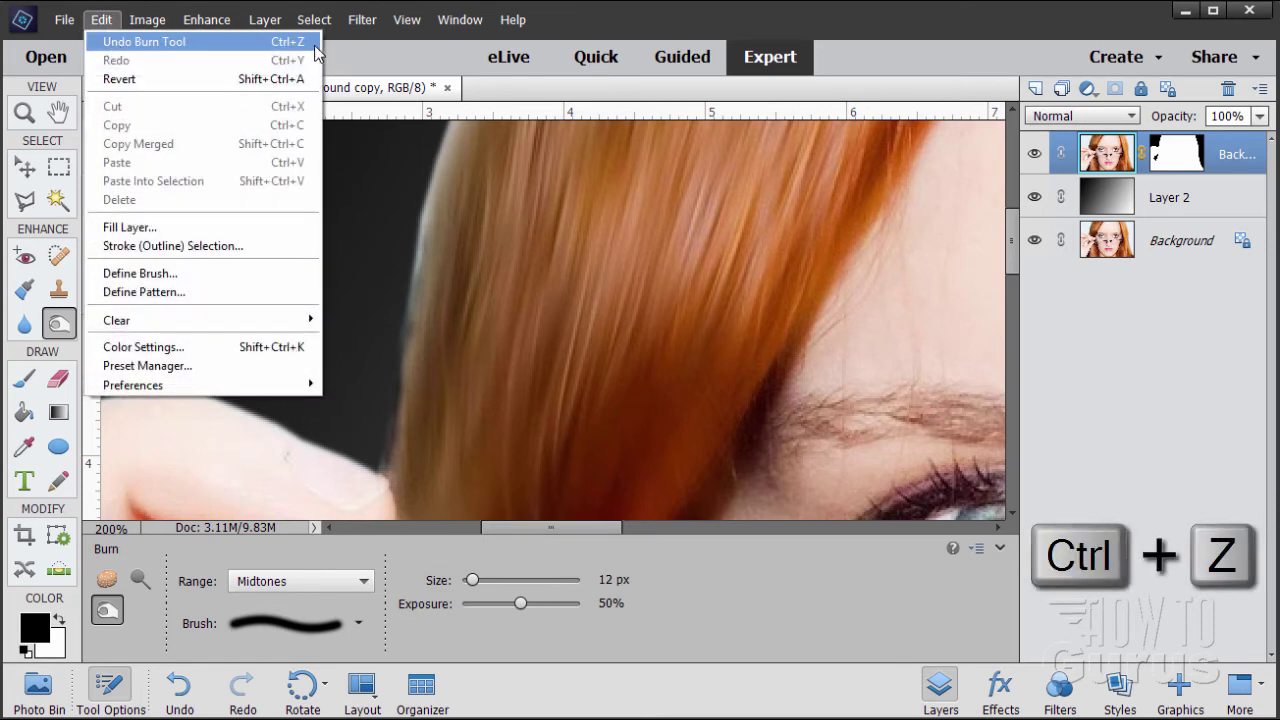
pyautogui.click(164, 43)
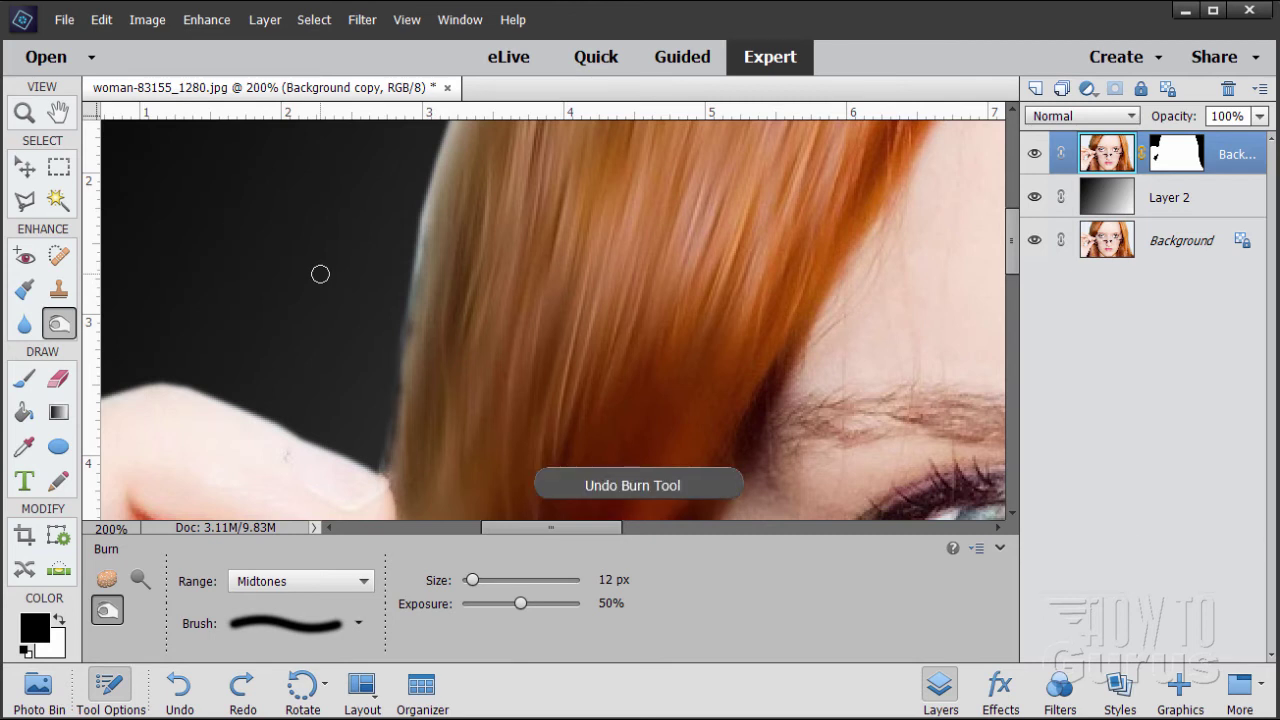
pyautogui.hotkey('ctrl', 'z')
pyautogui.hotkey('ctrl', 'z')
pyautogui.hotkey('ctrl', 'z')
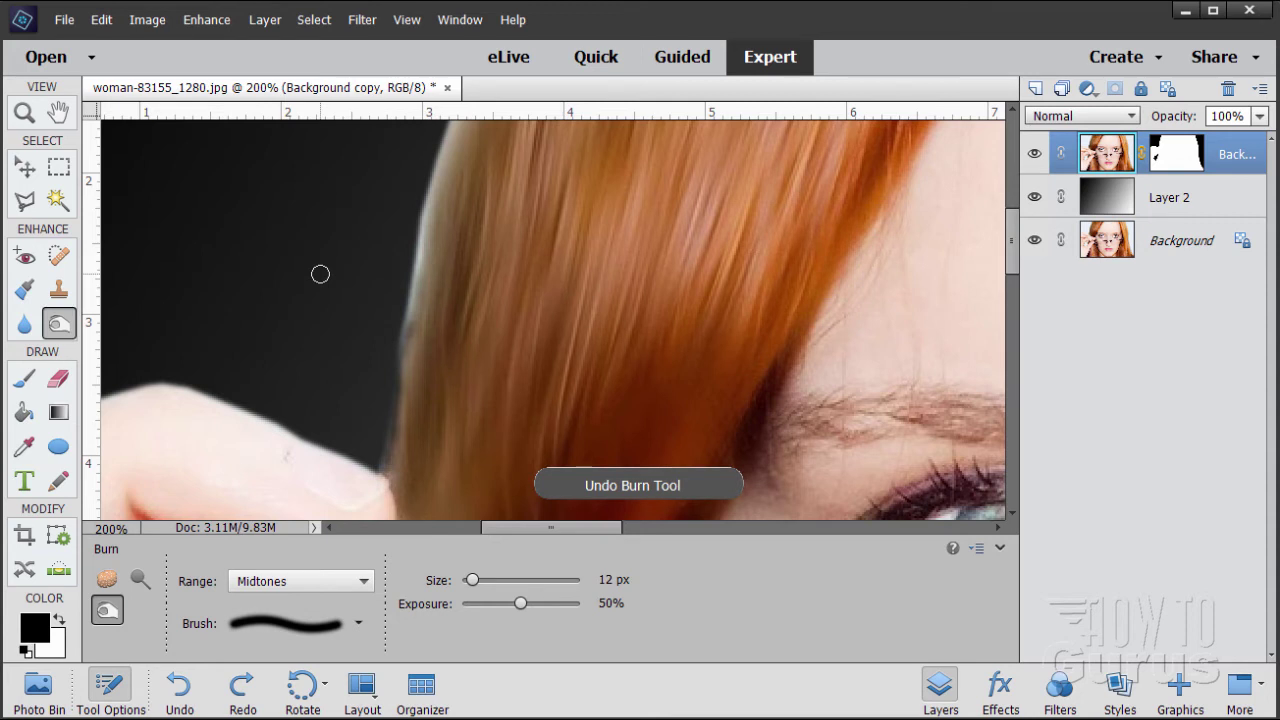
pyautogui.hotkey('ctrl', 'z')
pyautogui.hotkey('ctrl', 'z')
pyautogui.hotkey('ctrl', 'z')
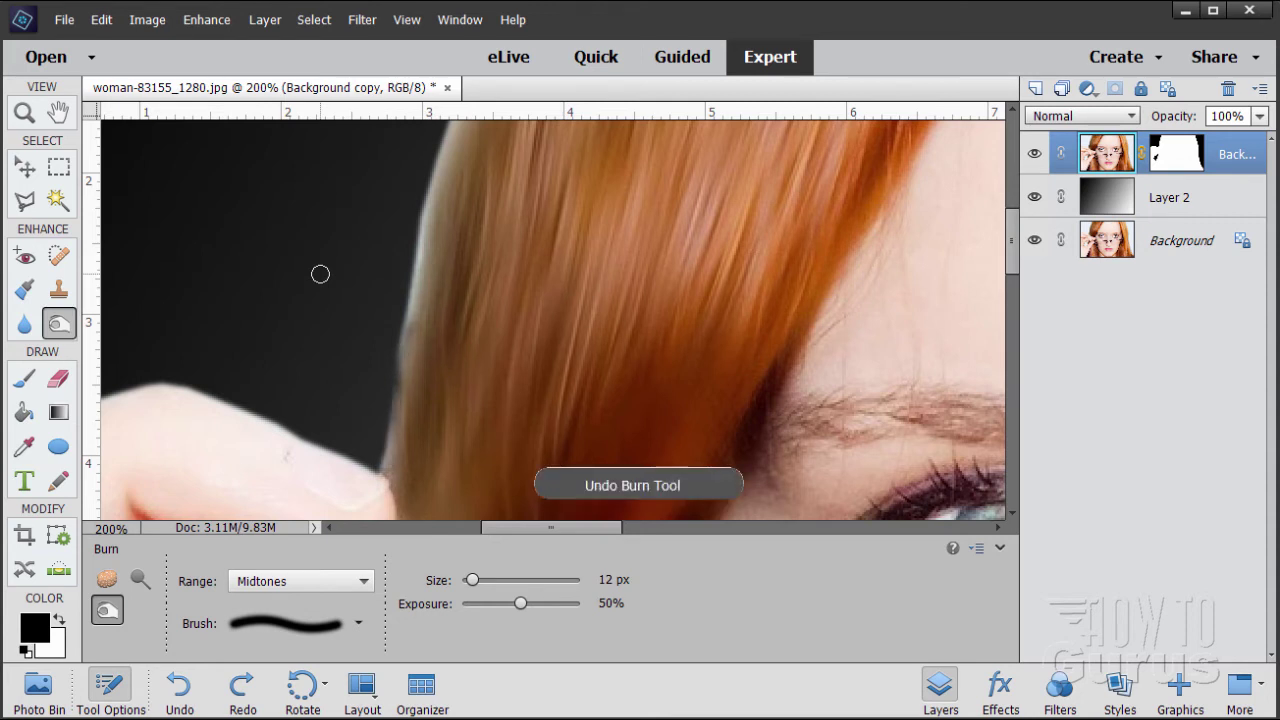
pyautogui.hotkey('ctrl', 'z')
pyautogui.hotkey('ctrl', 'z')
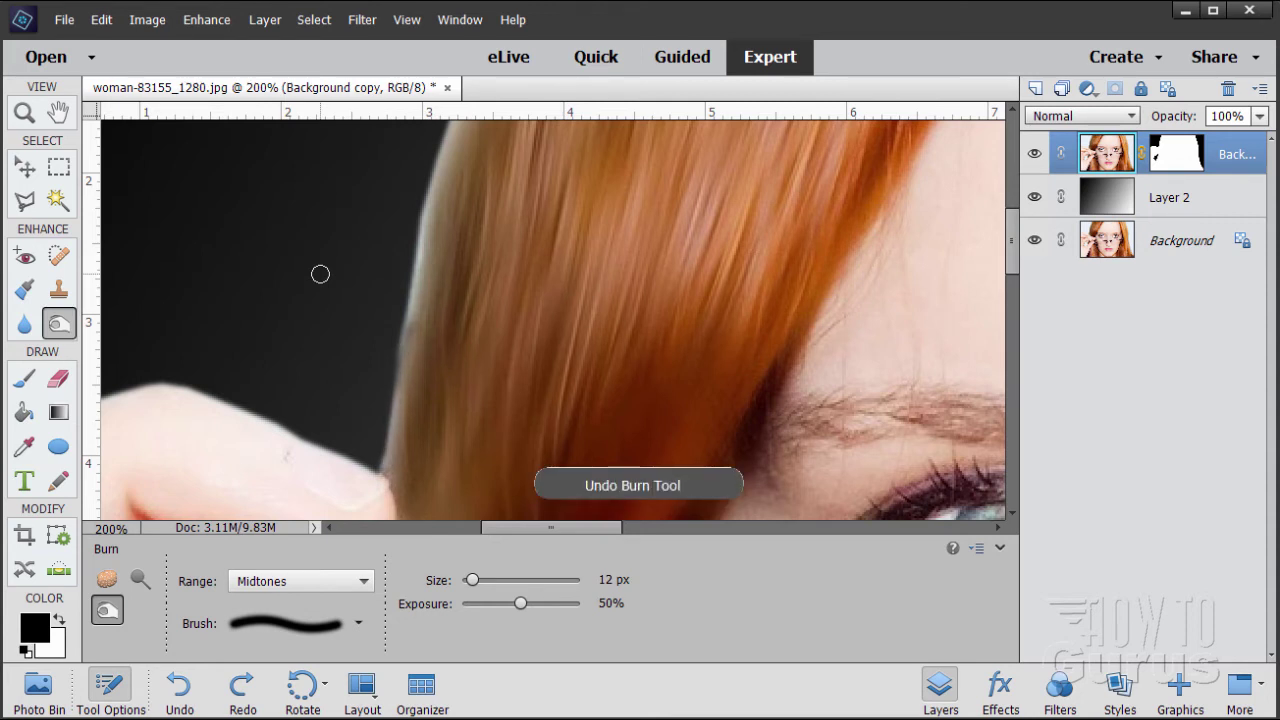
pyautogui.hotkey('ctrl', 'z')
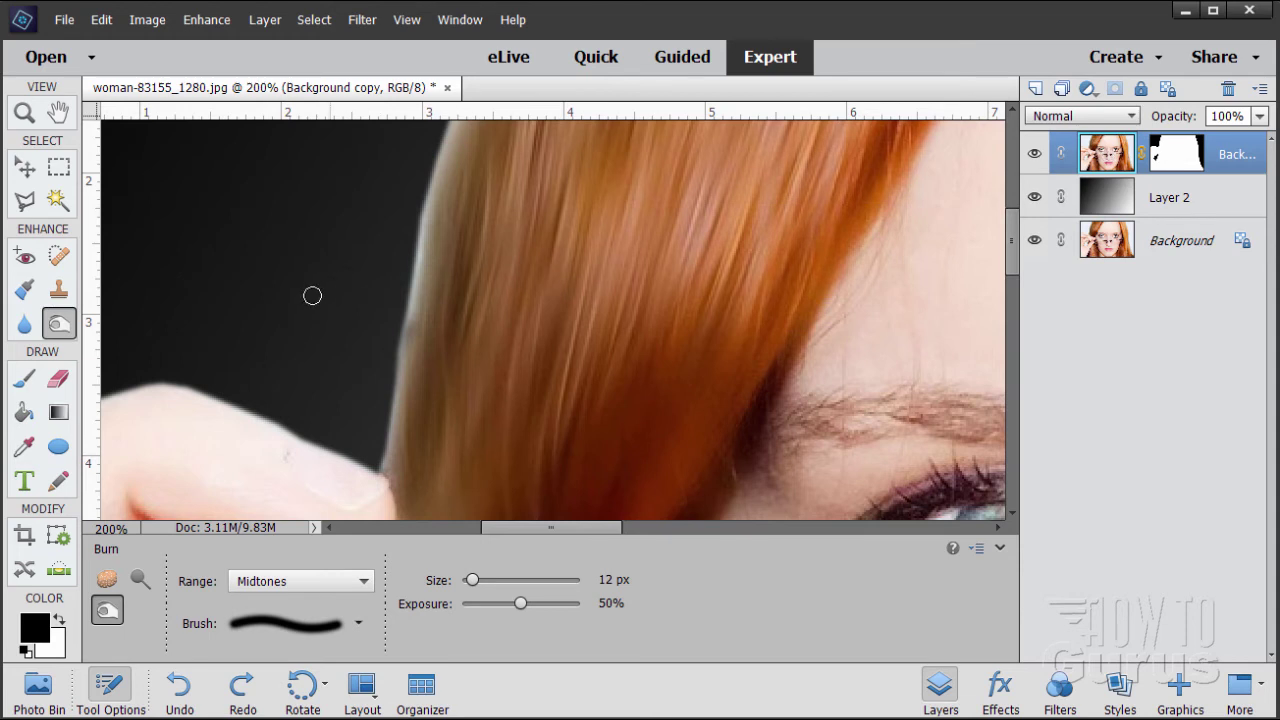
# Clone nearby hair over the light fringe just above the fingers with a 20 px Clone Stamp, and undo the last stroke
pyautogui.click(59, 292)
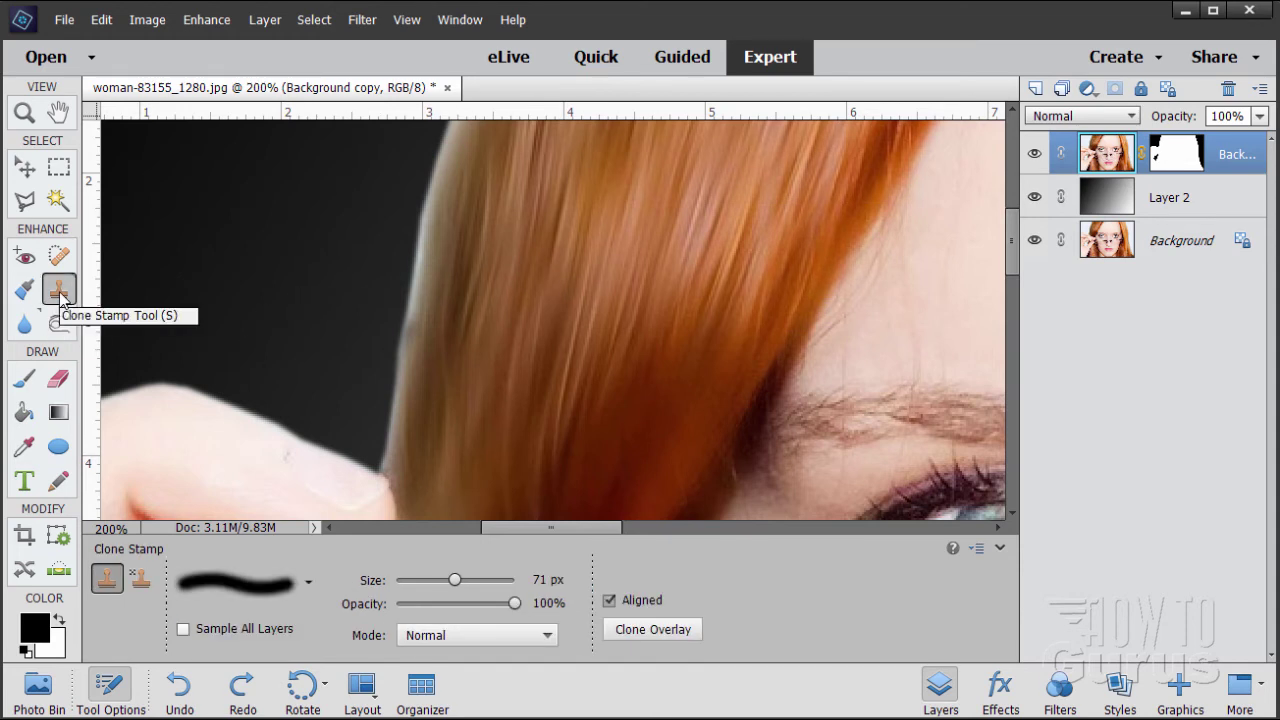
pyautogui.click(414, 580)
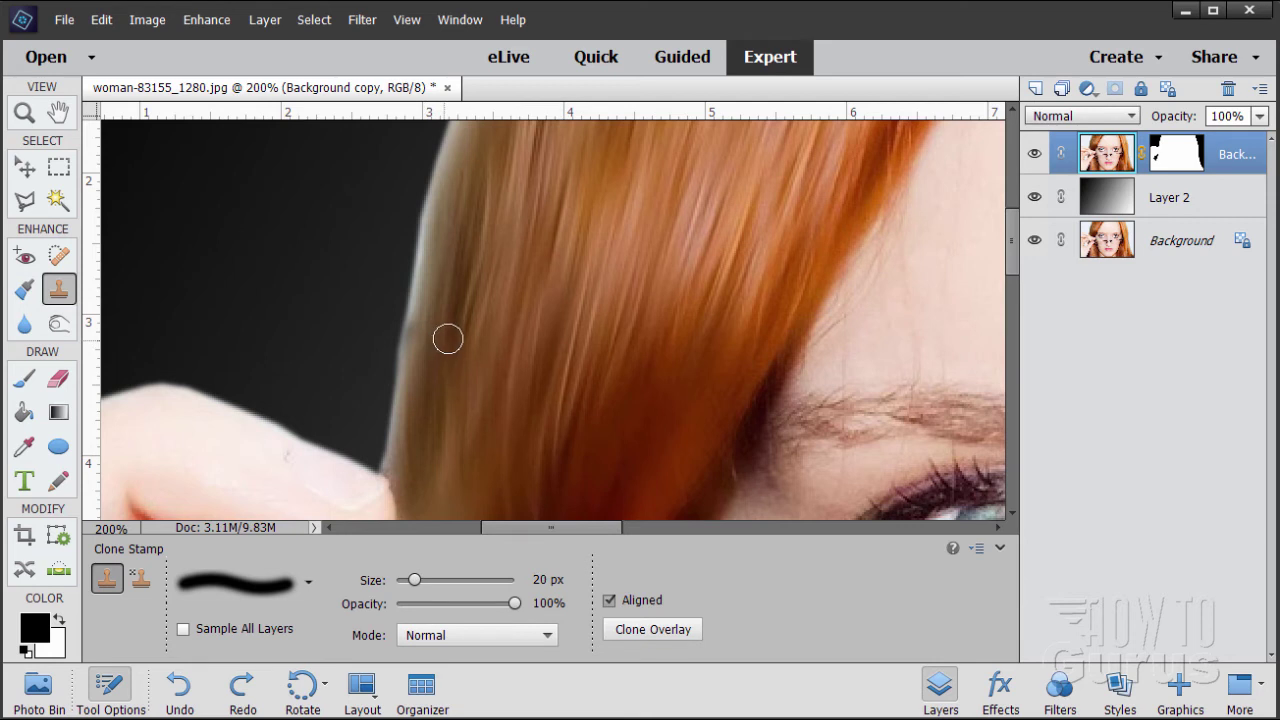
pyautogui.keyDown('alt'); pyautogui.click(439, 345); pyautogui.keyUp('alt')
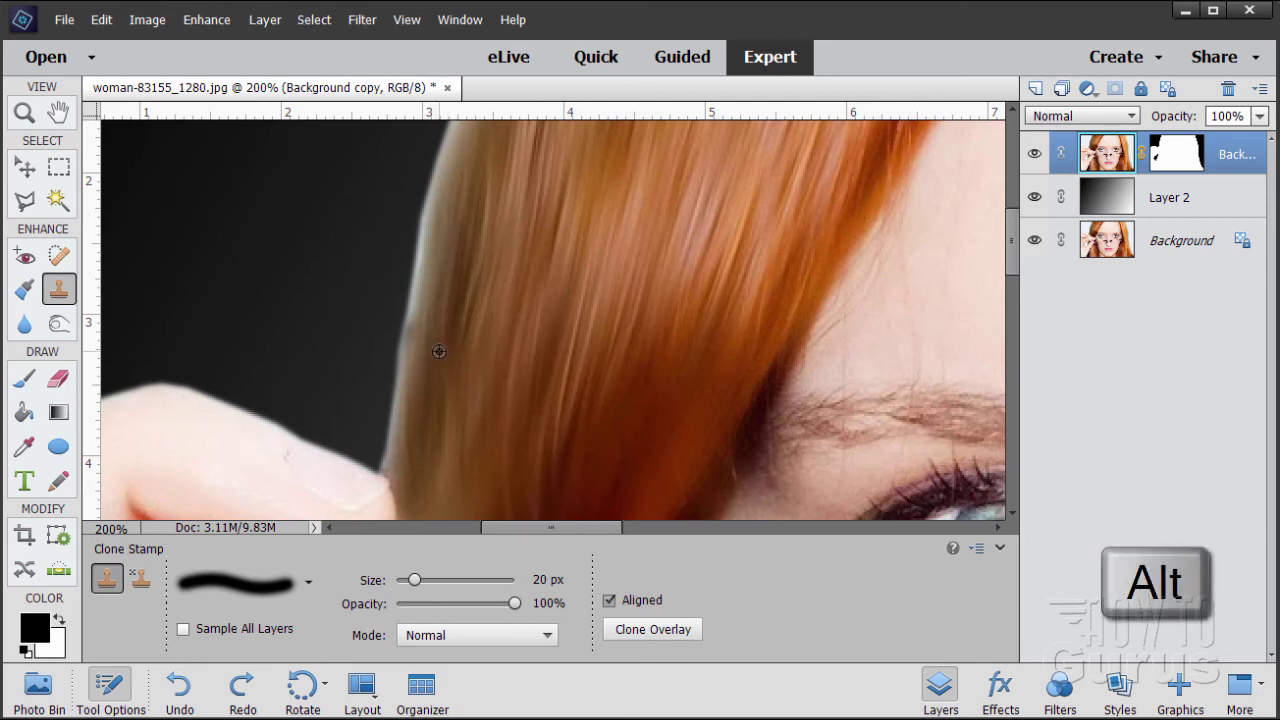
pyautogui.keyDown('alt'); pyautogui.click(439, 351); pyautogui.keyUp('alt')
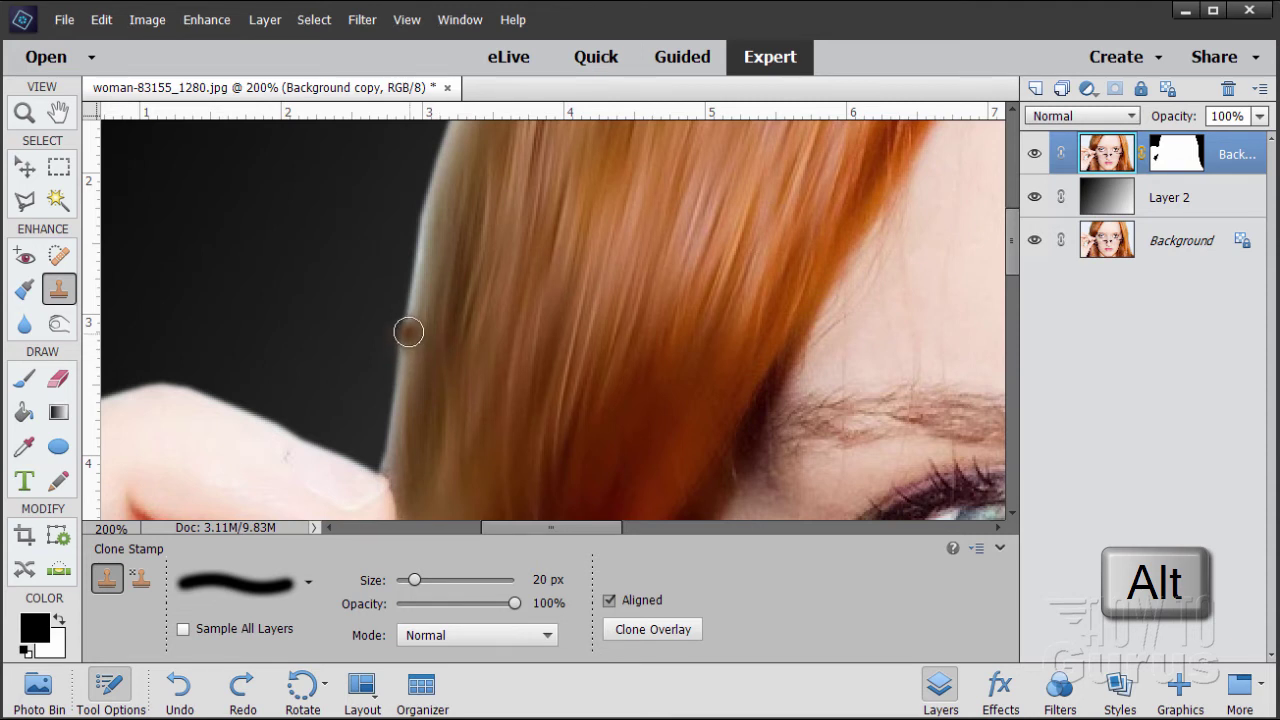
pyautogui.moveTo(408, 332); pyautogui.dragTo(386, 458)
pyautogui.moveTo(409, 451)
pyautogui.mouseDown()
pyautogui.moveTo(422, 338)
pyautogui.moveTo(411, 257)
pyautogui.moveTo(401, 322)
pyautogui.moveTo(456, 285)
pyautogui.moveTo(418, 242)
pyautogui.mouseUp()
pyautogui.hotkey('ctrl', 'z')
# Resample the adjacent hair and clone it over the fringe along the middle of the left hair edge
pyautogui.keyDown('alt'); pyautogui.click(456, 288); pyautogui.keyUp('alt')
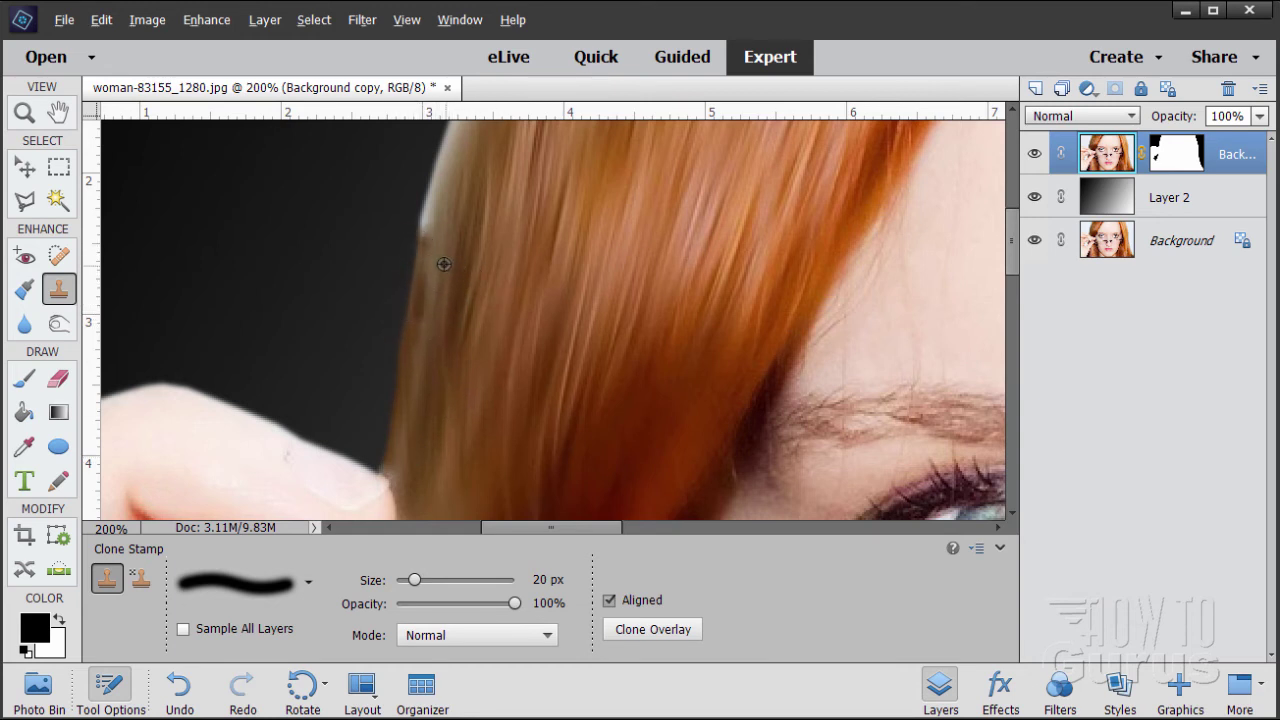
pyautogui.moveTo(426, 275); pyautogui.dragTo(426, 240)
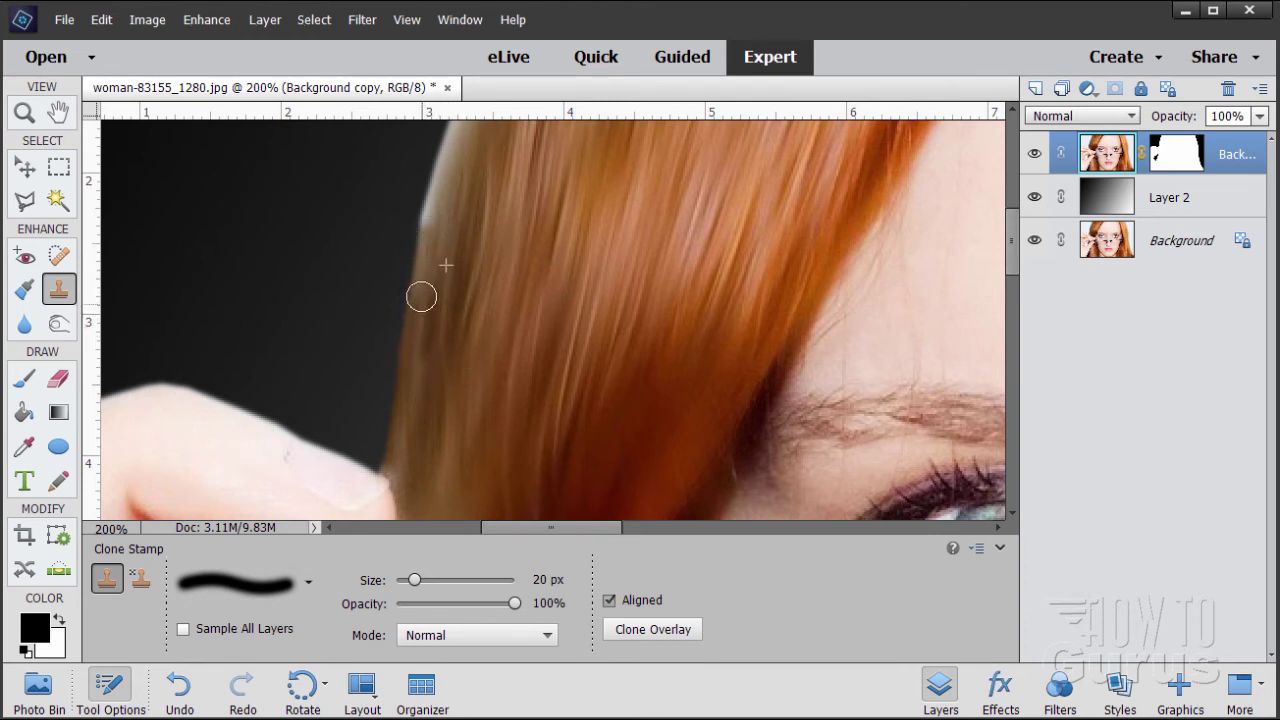
pyautogui.moveTo(421, 296); pyautogui.dragTo(449, 175)
pyautogui.moveTo(429, 262); pyautogui.dragTo(432, 205)
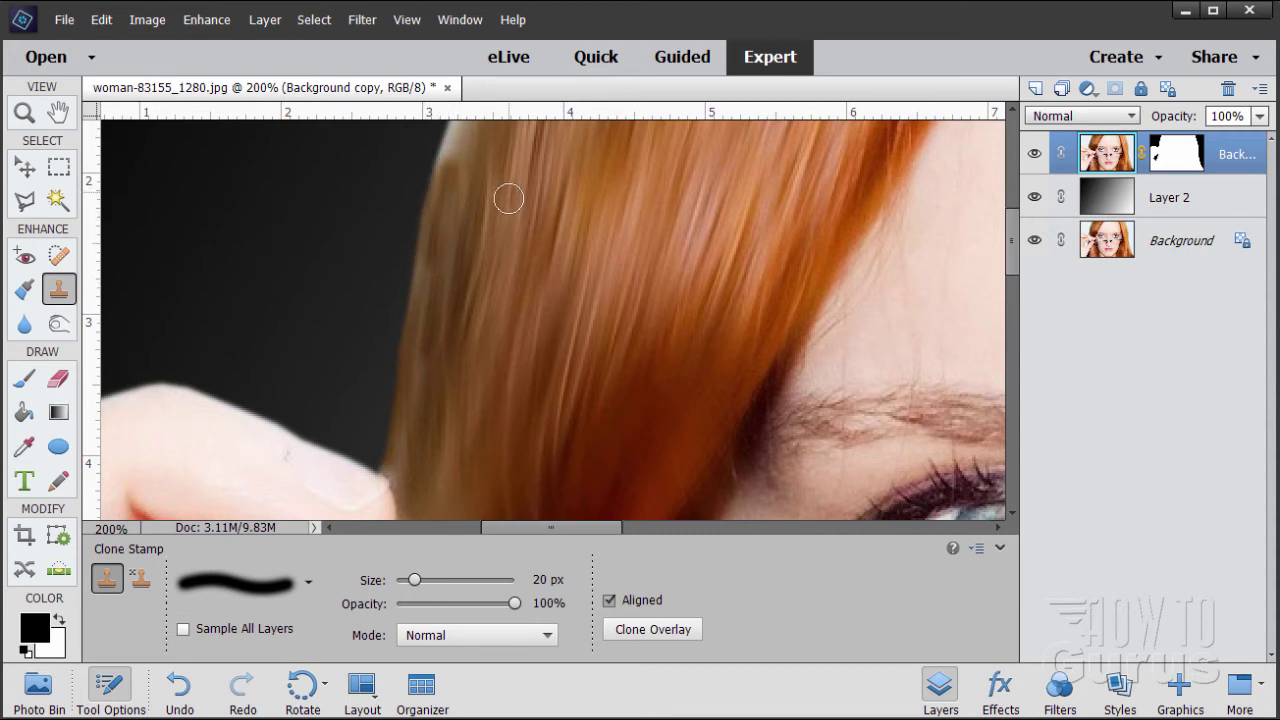
pyautogui.moveTo(426, 256); pyautogui.dragTo(414, 380)
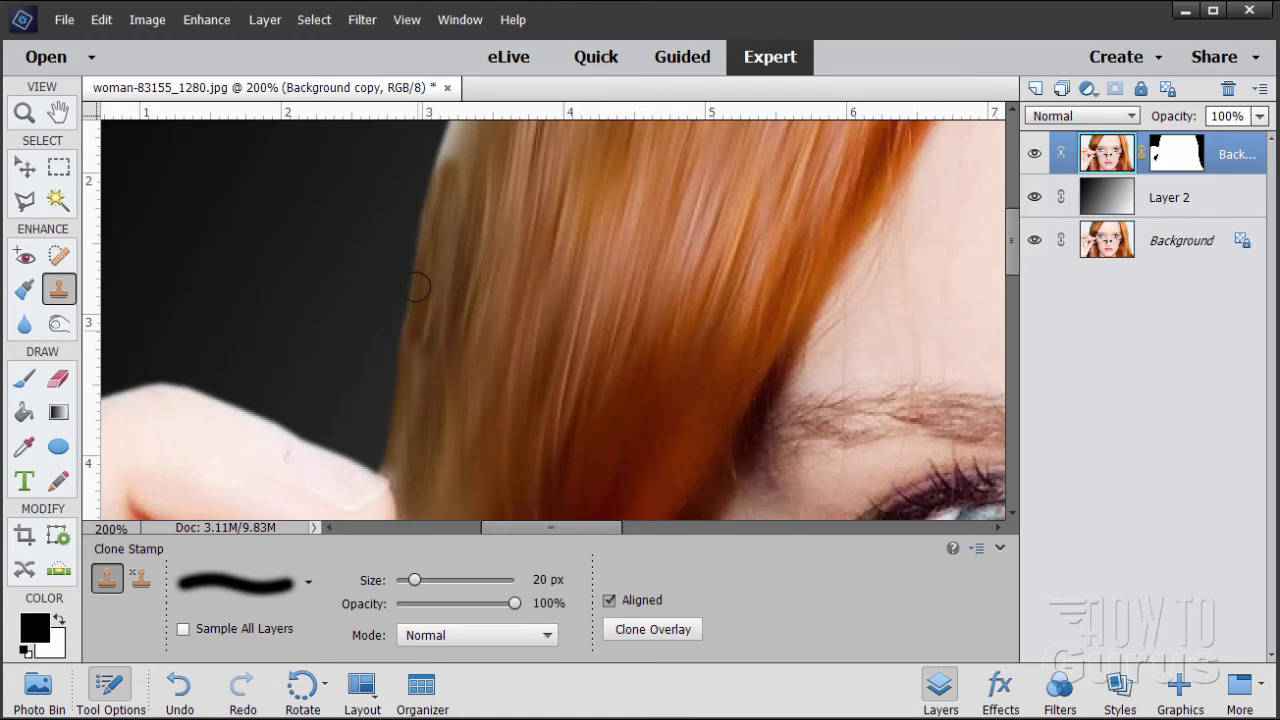
# Clone adjacent hair over the remaining fringe on the upper left hair edge, up to the top of the image
pyautogui.scroll(3, 460, 288)
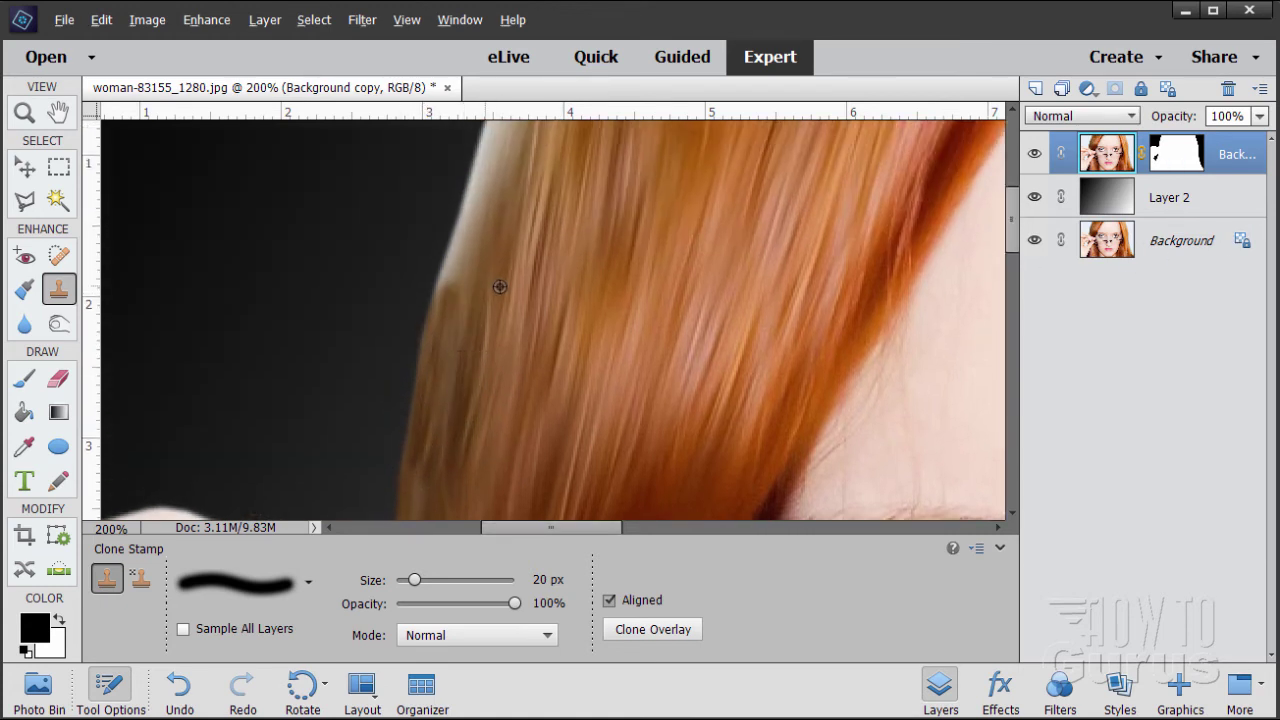
pyautogui.moveTo(453, 292); pyautogui.dragTo(474, 220)
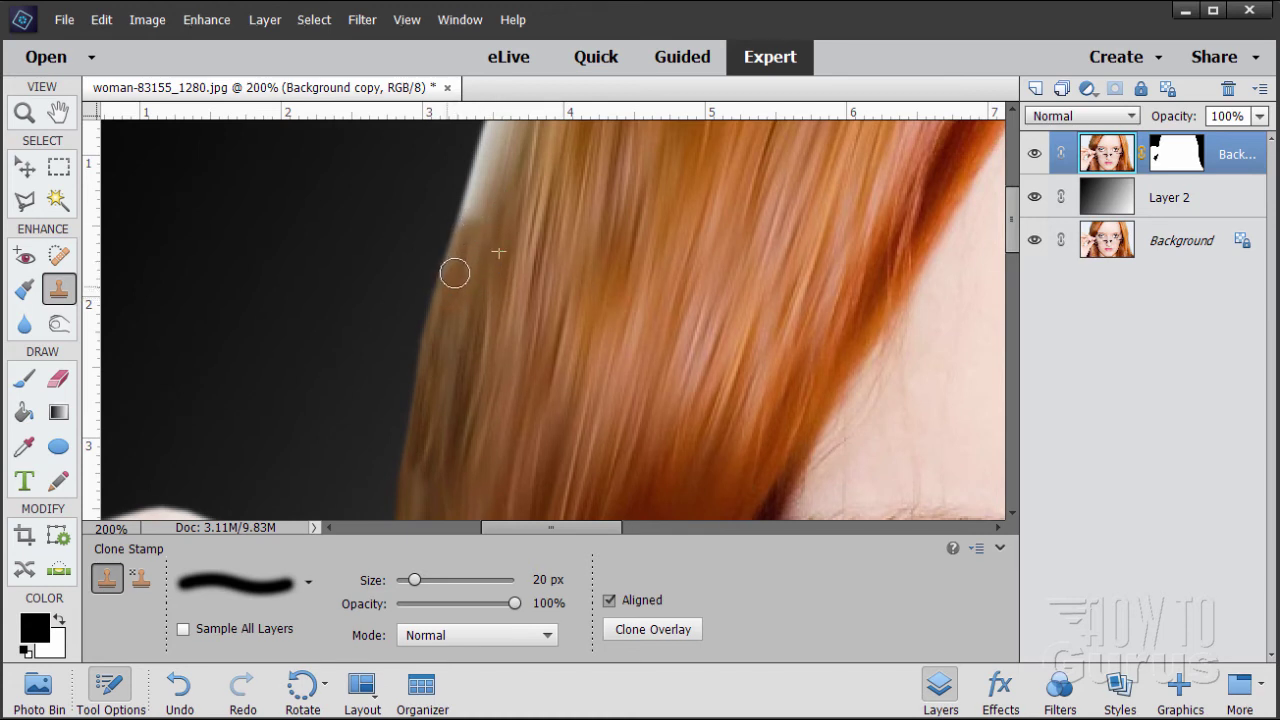
pyautogui.moveTo(454, 272); pyautogui.dragTo(478, 182)
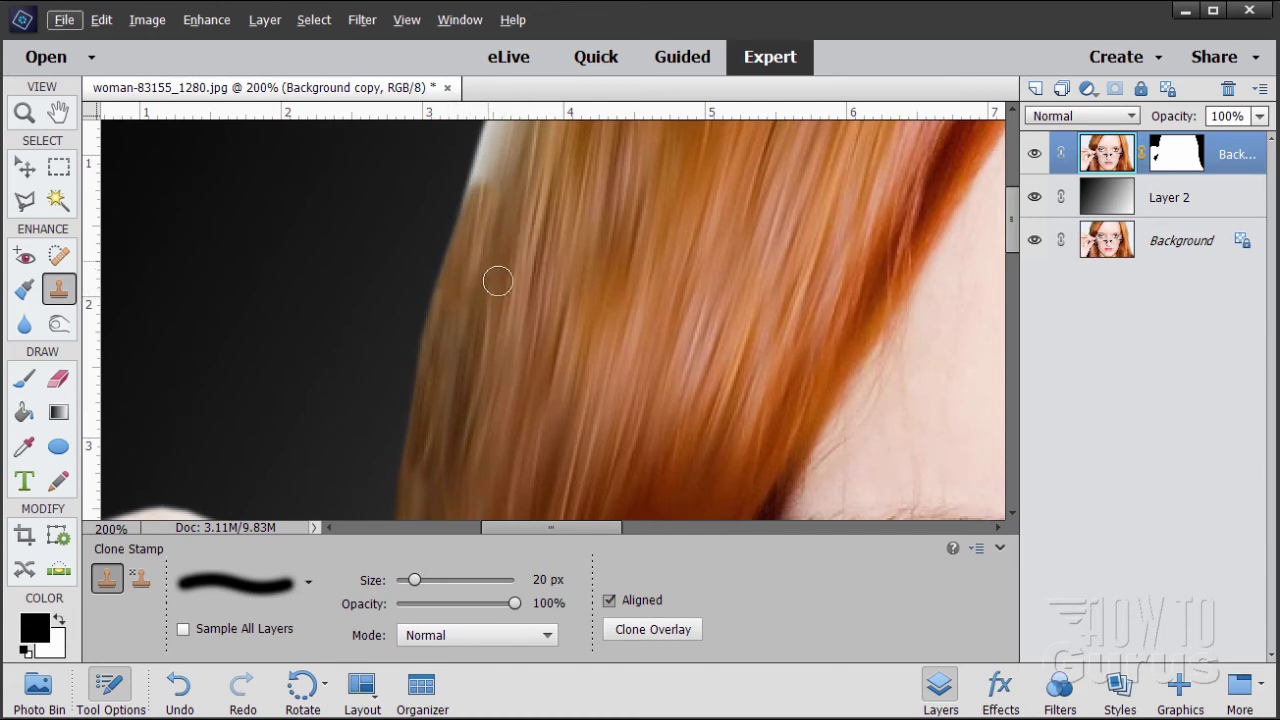
pyautogui.scroll(3, 495, 278)
pyautogui.moveTo(491, 317)
pyautogui.mouseDown()
pyautogui.moveTo(494, 248)
pyautogui.moveTo(518, 255)
pyautogui.moveTo(521, 272)
pyautogui.moveTo(502, 233)
pyautogui.moveTo(516, 169)
pyautogui.mouseUp()
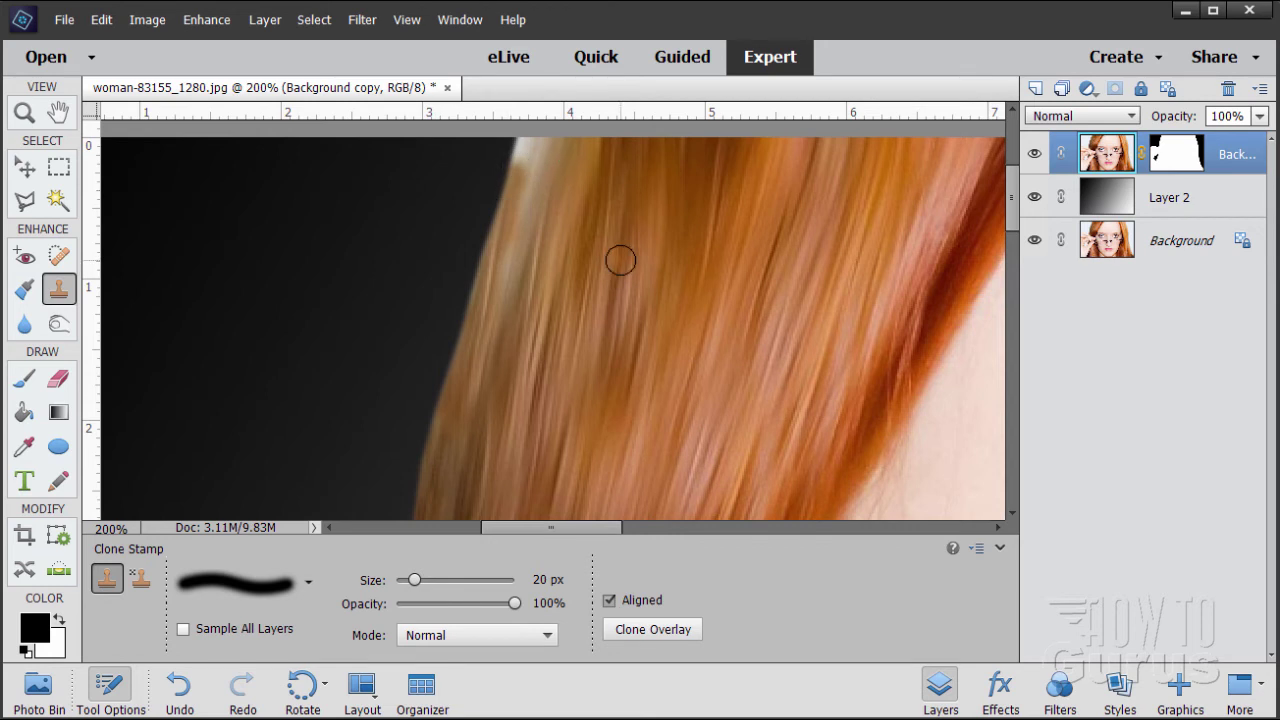
pyautogui.scroll(3, 620, 259)
pyautogui.moveTo(522, 289); pyautogui.dragTo(540, 229)
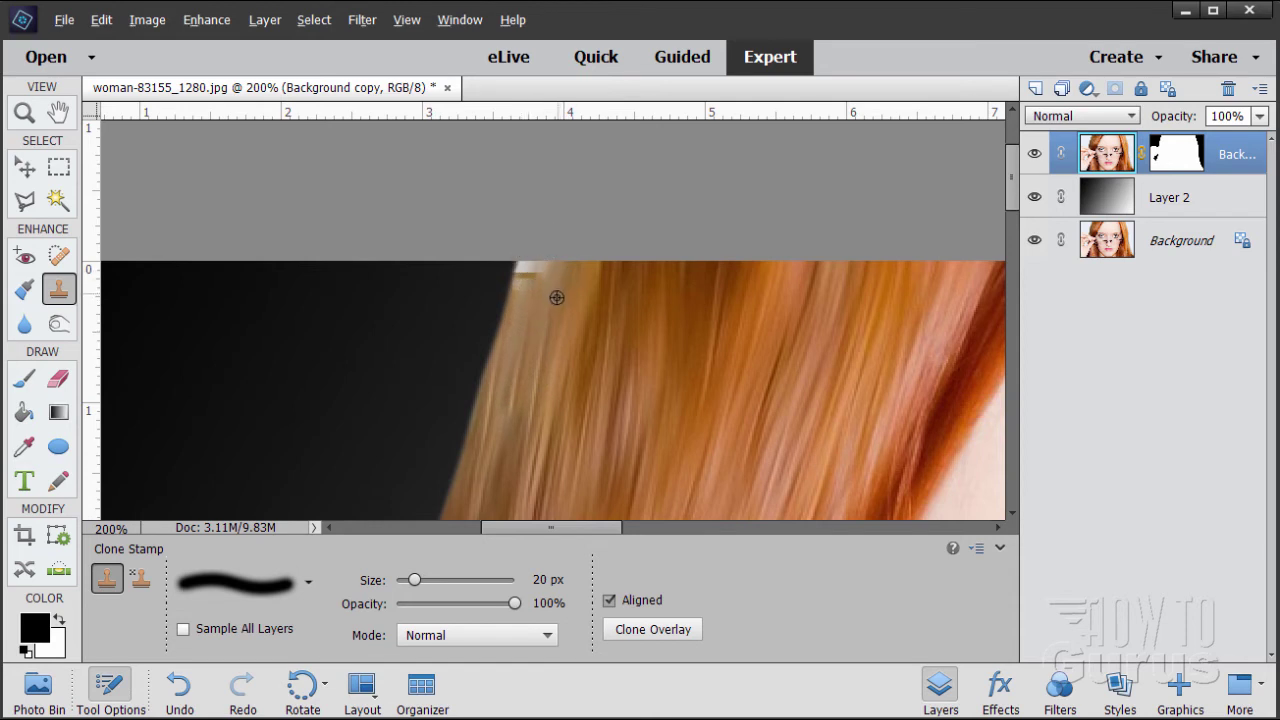
pyautogui.moveTo(527, 318)
pyautogui.mouseDown()
pyautogui.moveTo(523, 280)
pyautogui.moveTo(541, 323)
pyautogui.moveTo(523, 263)
pyautogui.moveTo(540, 309)
pyautogui.mouseUp()
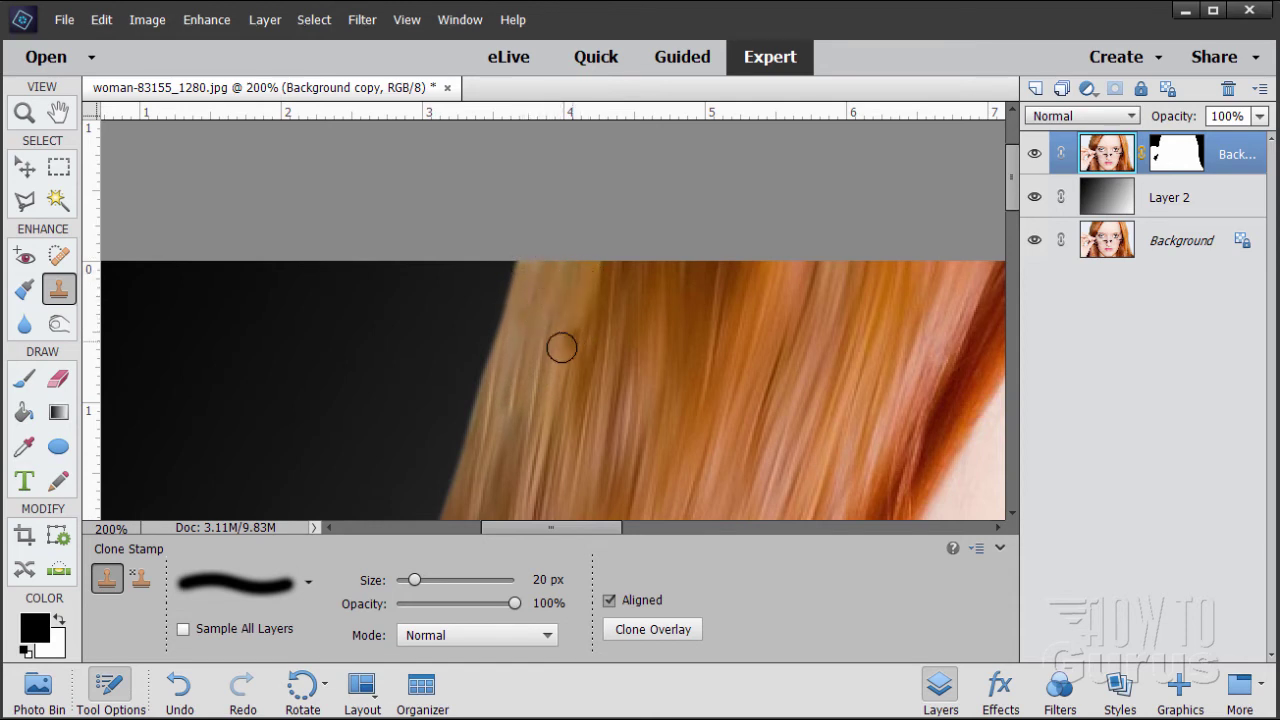
# Try to darken the light fringe on the upper right hair edge with the Burn tool at 12 px, Midtones range and 50% exposure
pyautogui.scroll(-5, 566, 346)
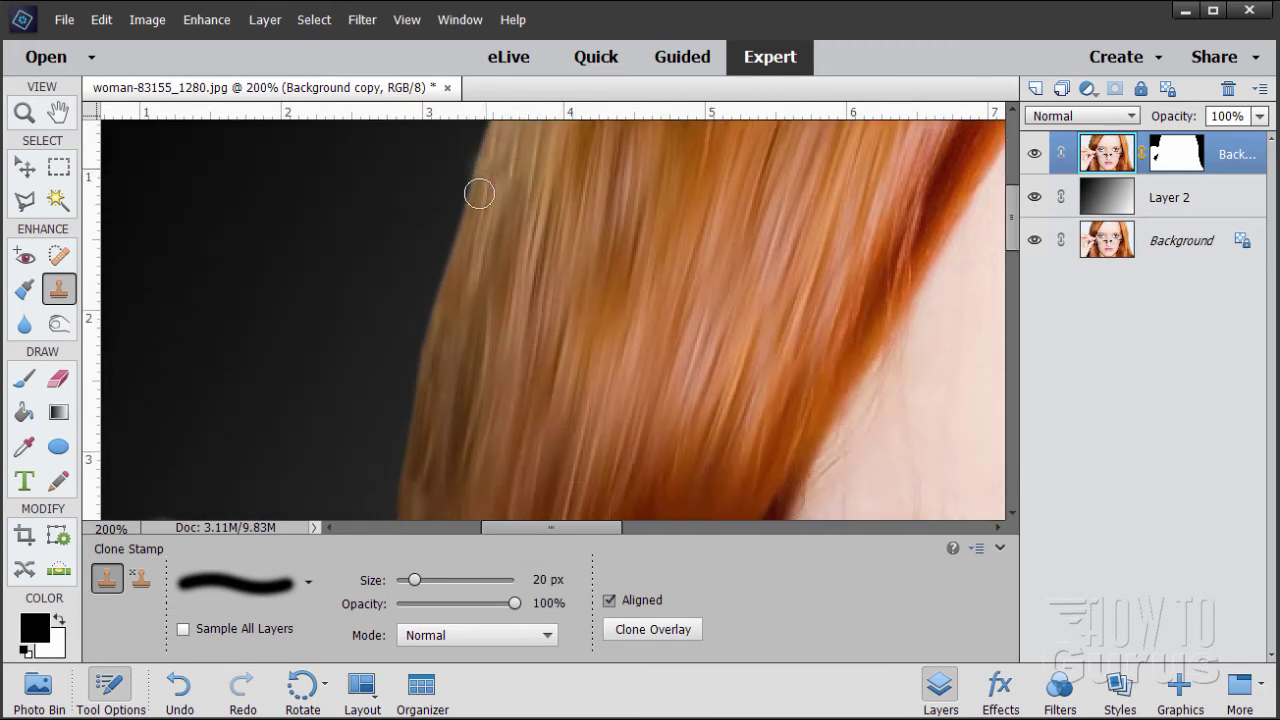
pyautogui.scroll(-4, 486, 260)
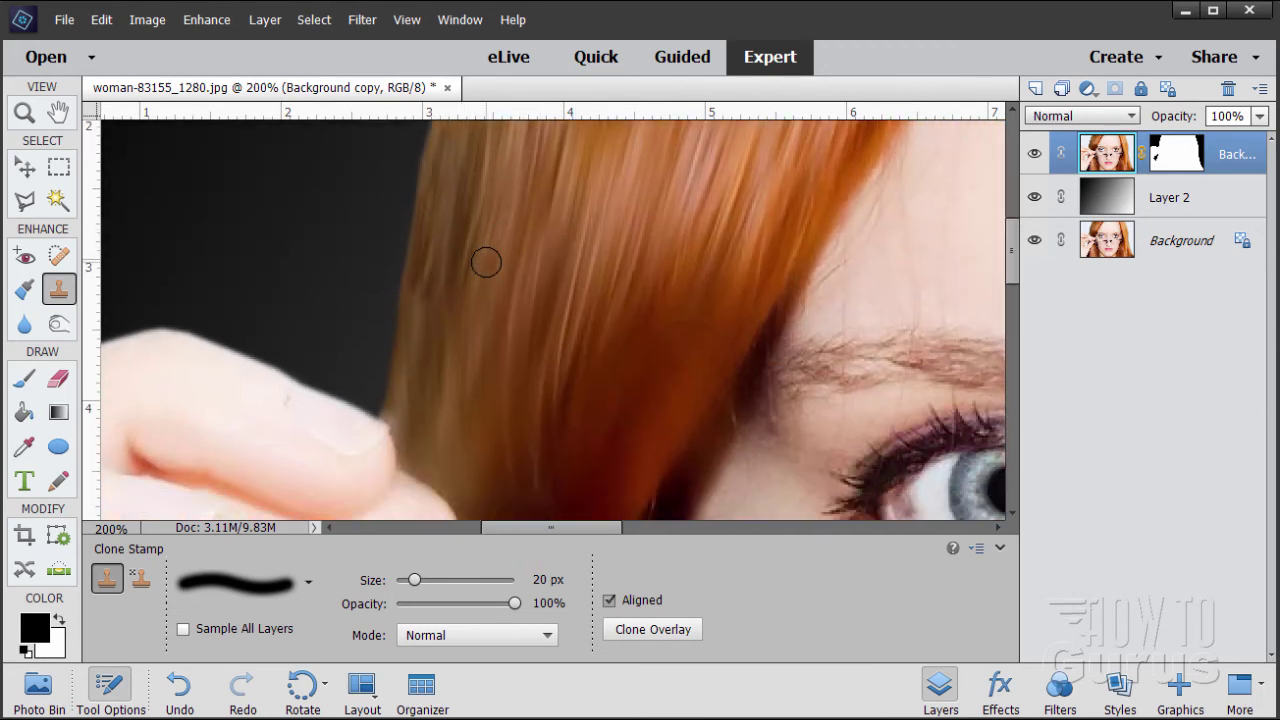
pyautogui.scroll(1, 486, 262)
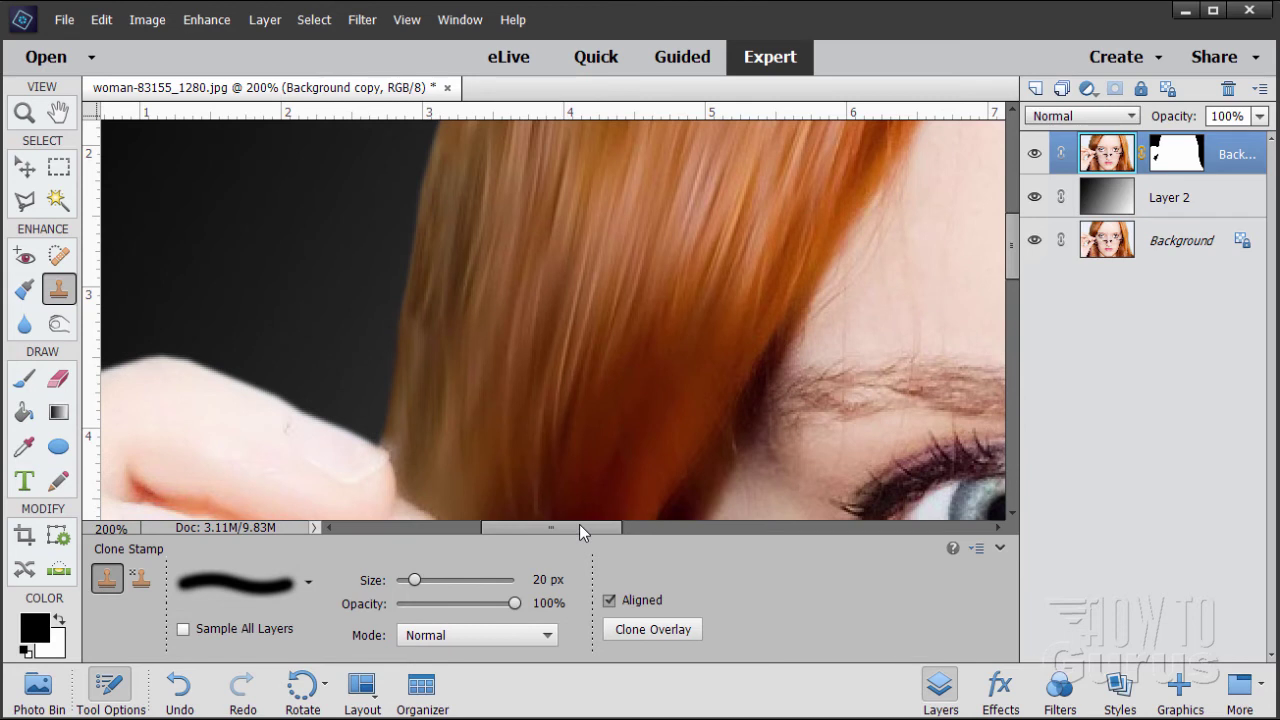
pyautogui.moveTo(579, 531); pyautogui.dragTo(849, 531)
pyautogui.scroll(5, 791, 414)
pyautogui.scroll(6, 760, 350)
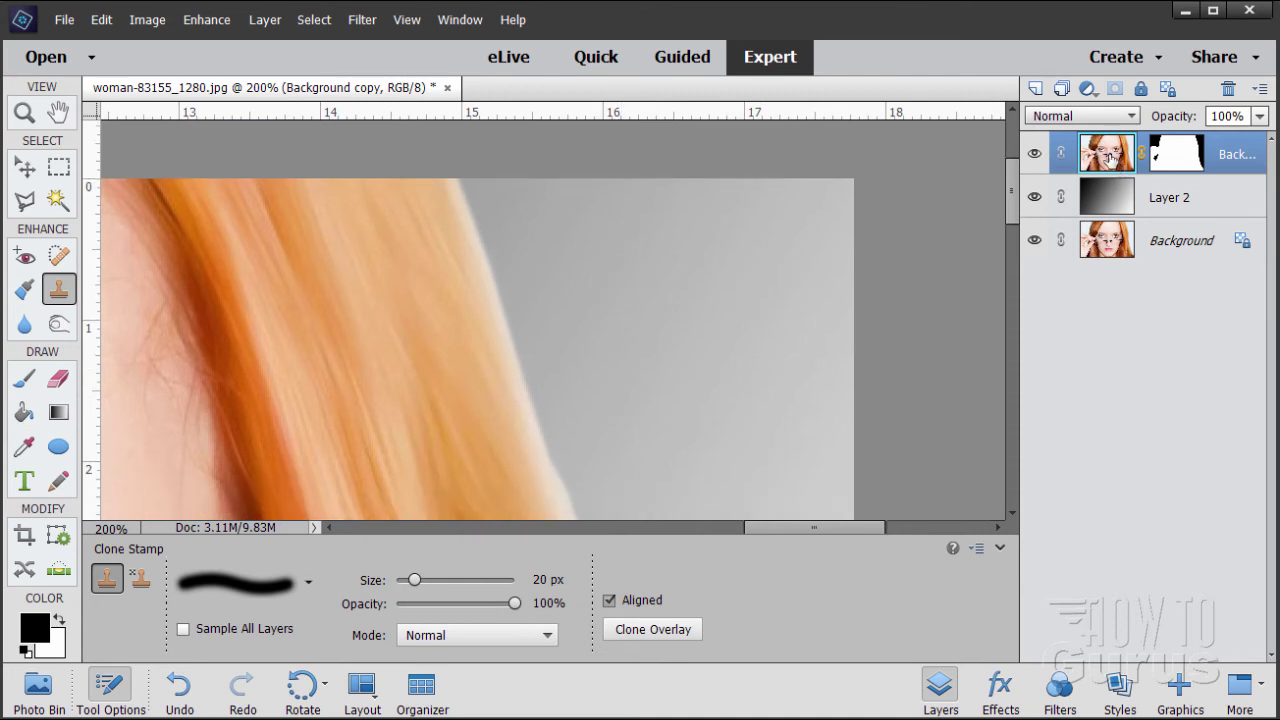
pyautogui.click(59, 327)
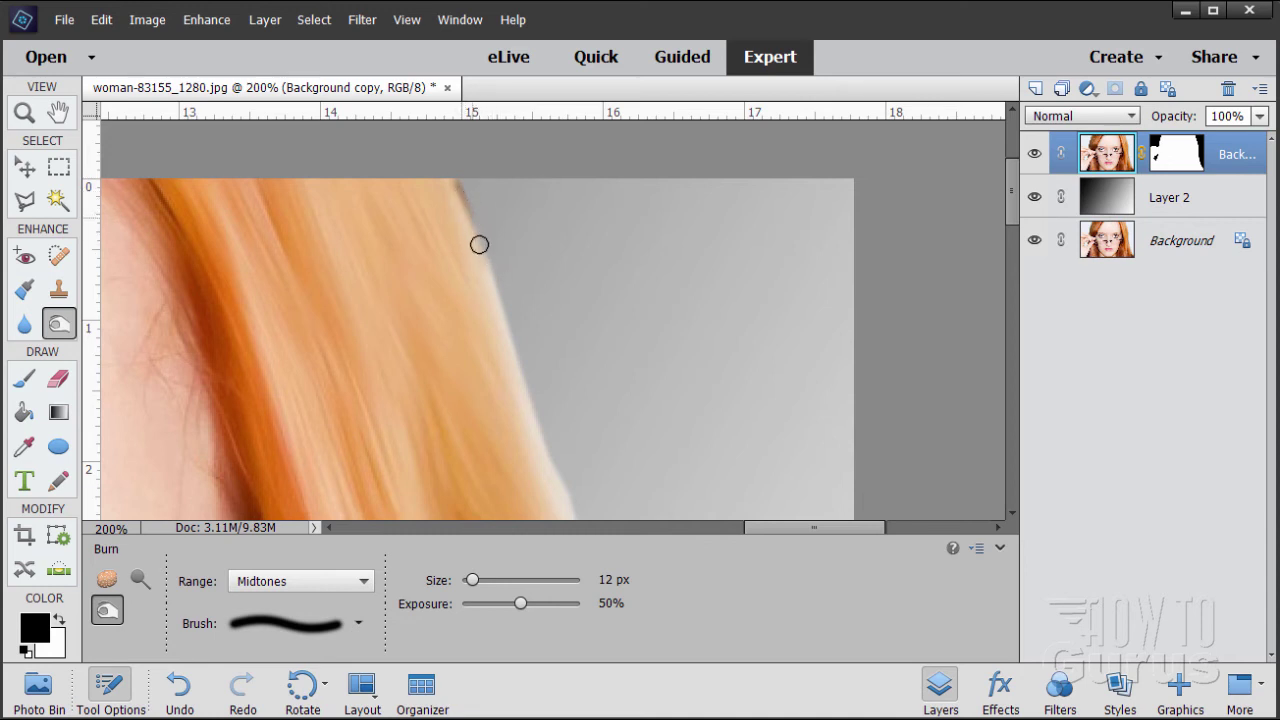
pyautogui.moveTo(486, 242); pyautogui.dragTo(492, 254)
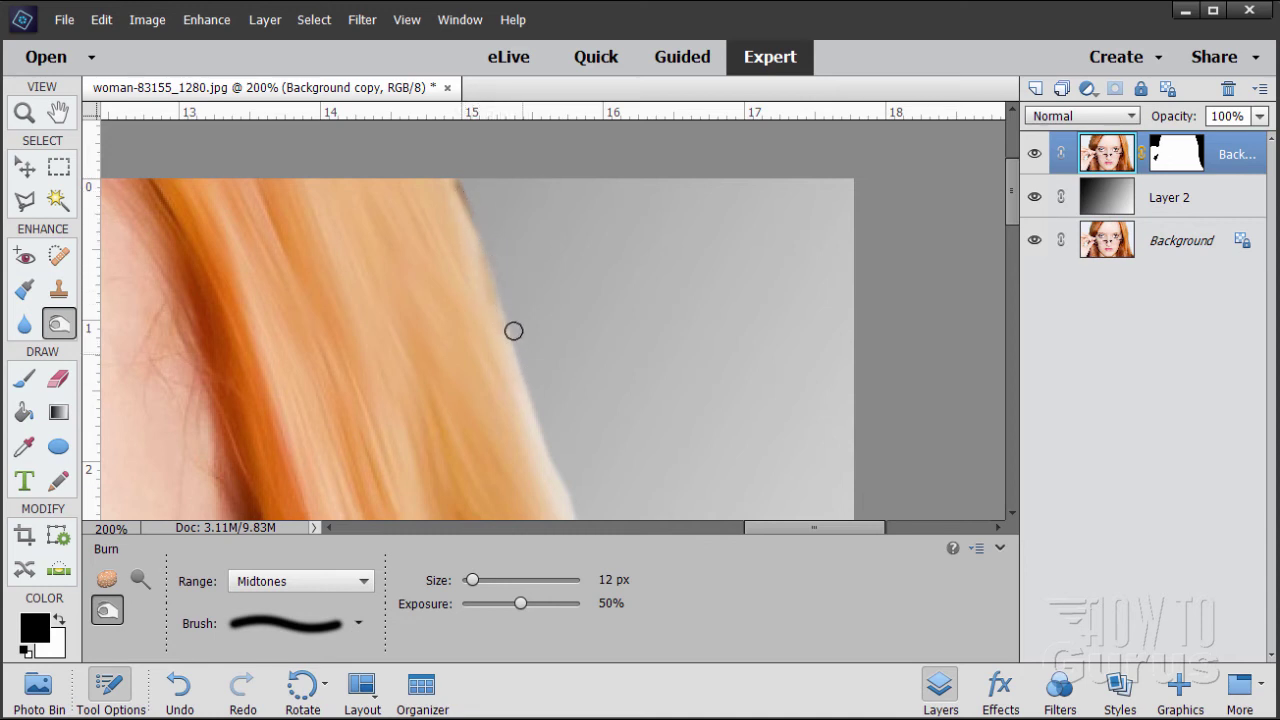
pyautogui.moveTo(533, 380)
pyautogui.mouseDown()
pyautogui.moveTo(500, 298)
pyautogui.moveTo(527, 417)
pyautogui.moveTo(521, 359)
pyautogui.moveTo(543, 428)
pyautogui.moveTo(512, 324)
pyautogui.mouseUp()
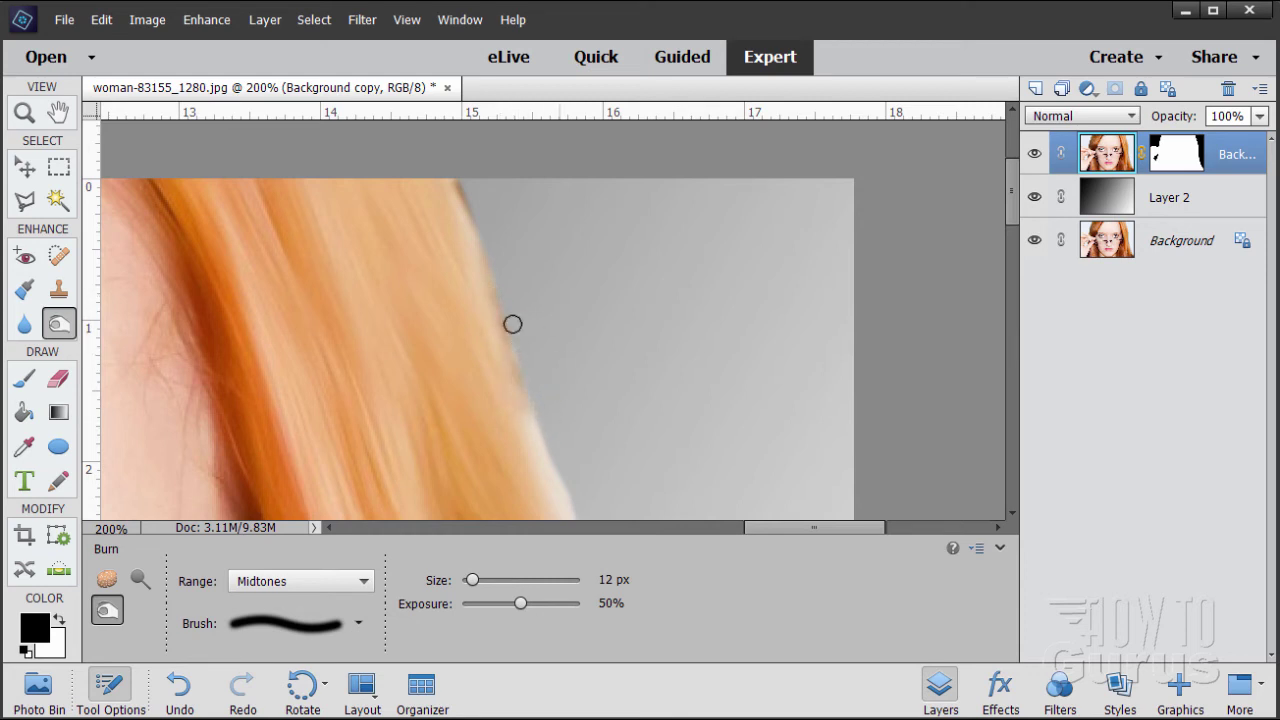
# Undo the burn strokes on the upper right hair edge one after another
pyautogui.hotkey('ctrl', 'z')
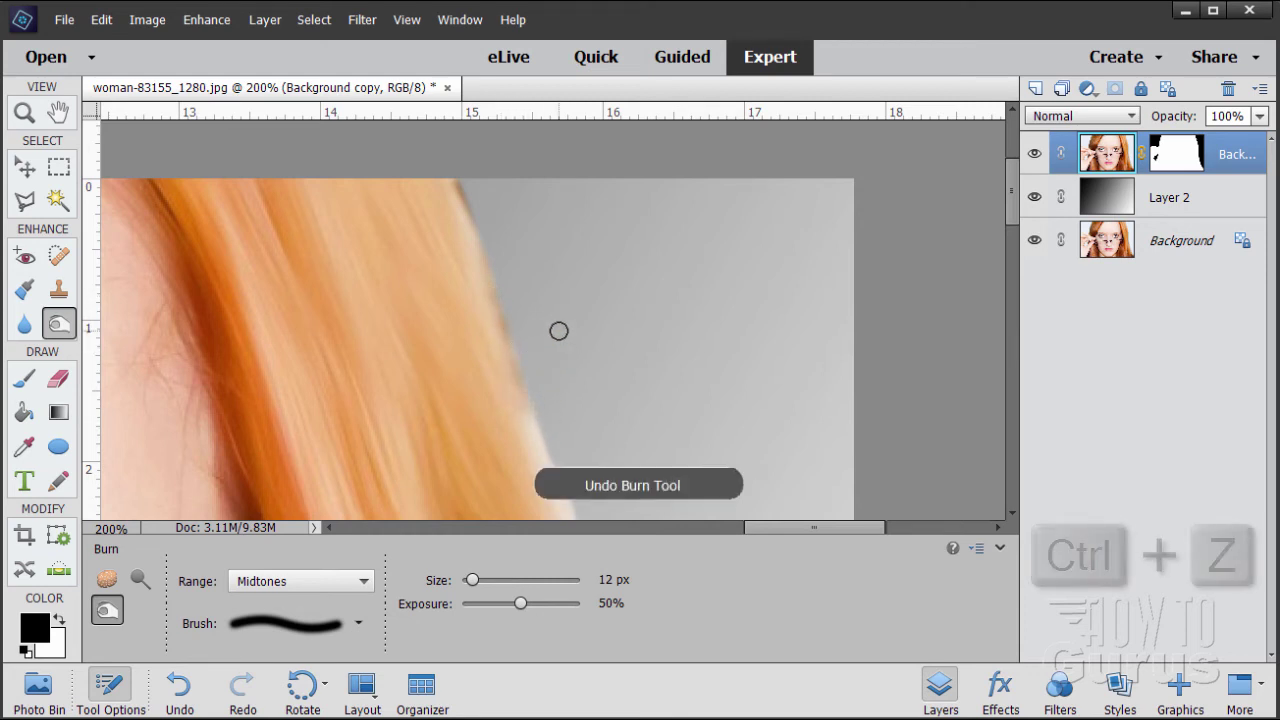
pyautogui.hotkey('ctrl', 'z')
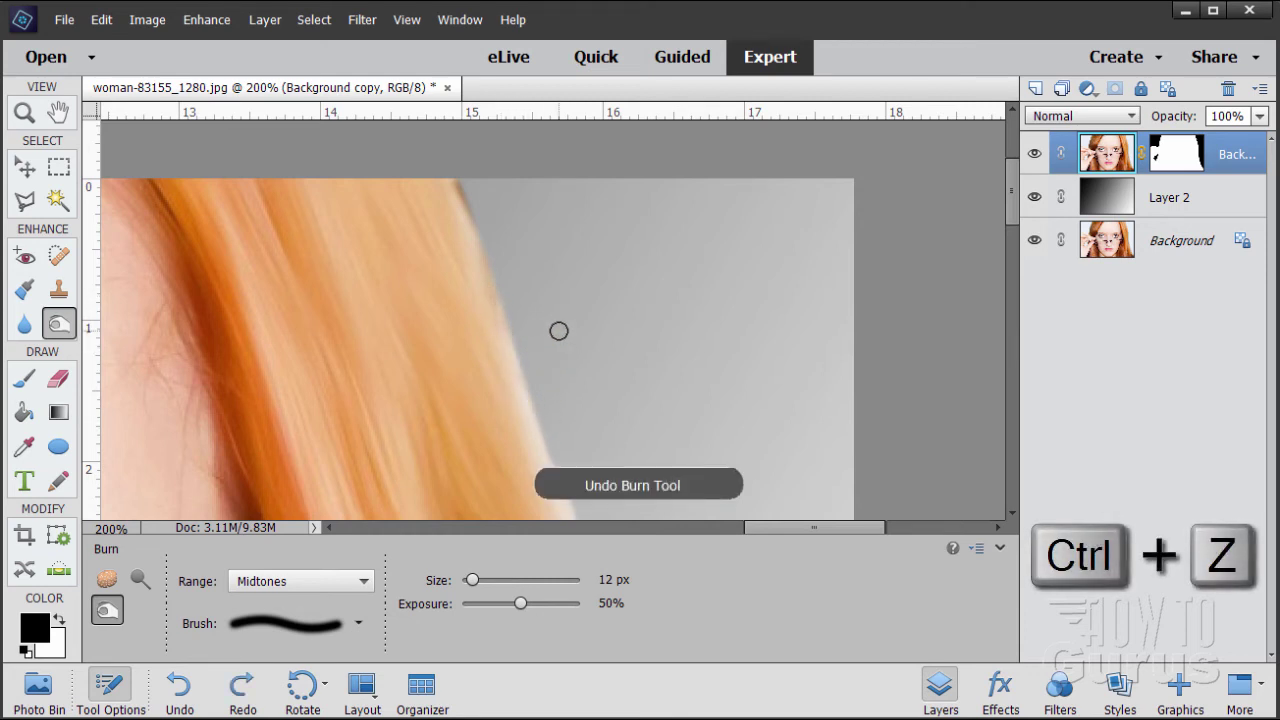
pyautogui.hotkey('ctrl', 'z')
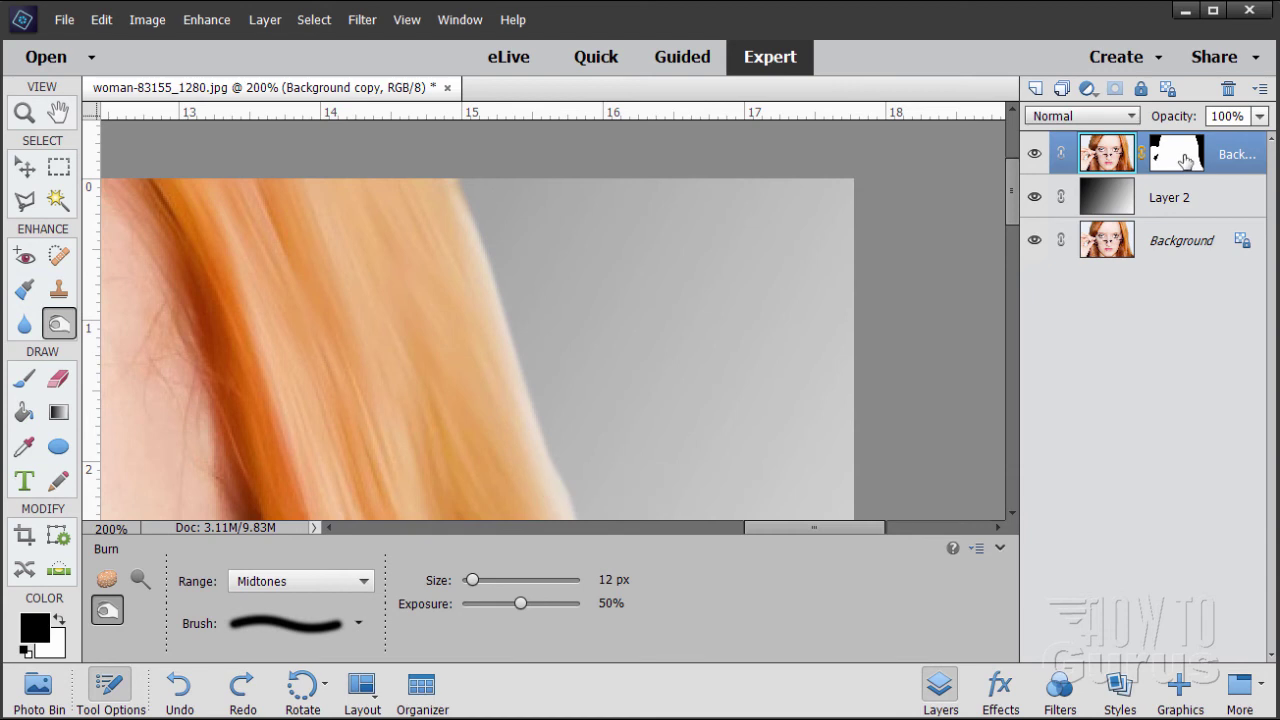
# Try to cover the light fringe down the upper right hair edge by cloning adjacent hair with a 20 px Clone Stamp
pyautogui.click(58, 292)
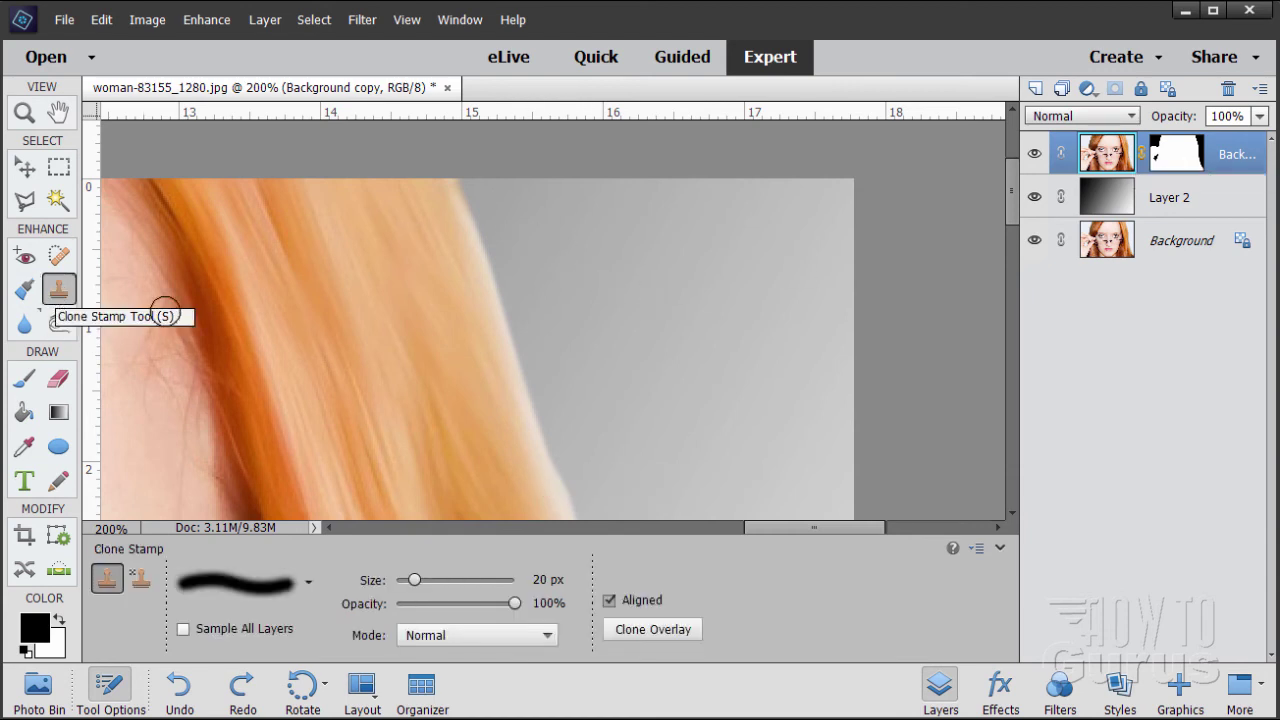
pyautogui.keyDown('alt'); pyautogui.click(449, 257); pyautogui.keyUp('alt')
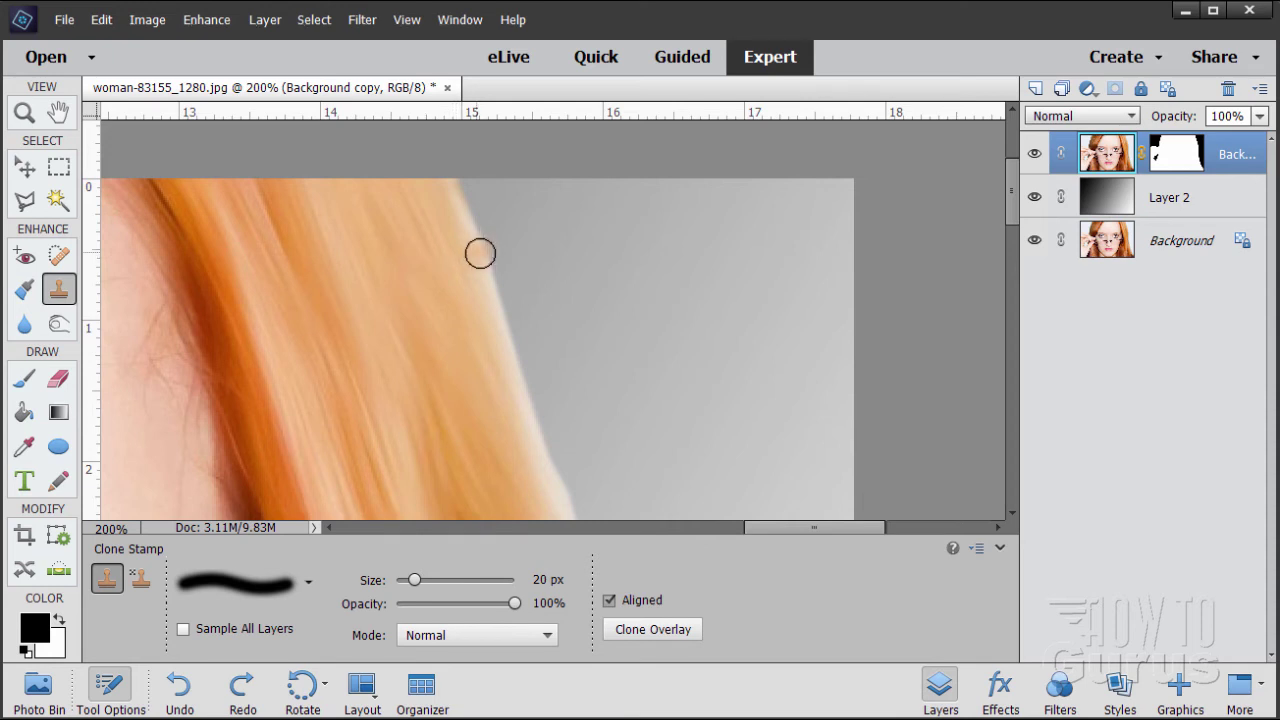
pyautogui.moveTo(480, 251); pyautogui.dragTo(440, 163)
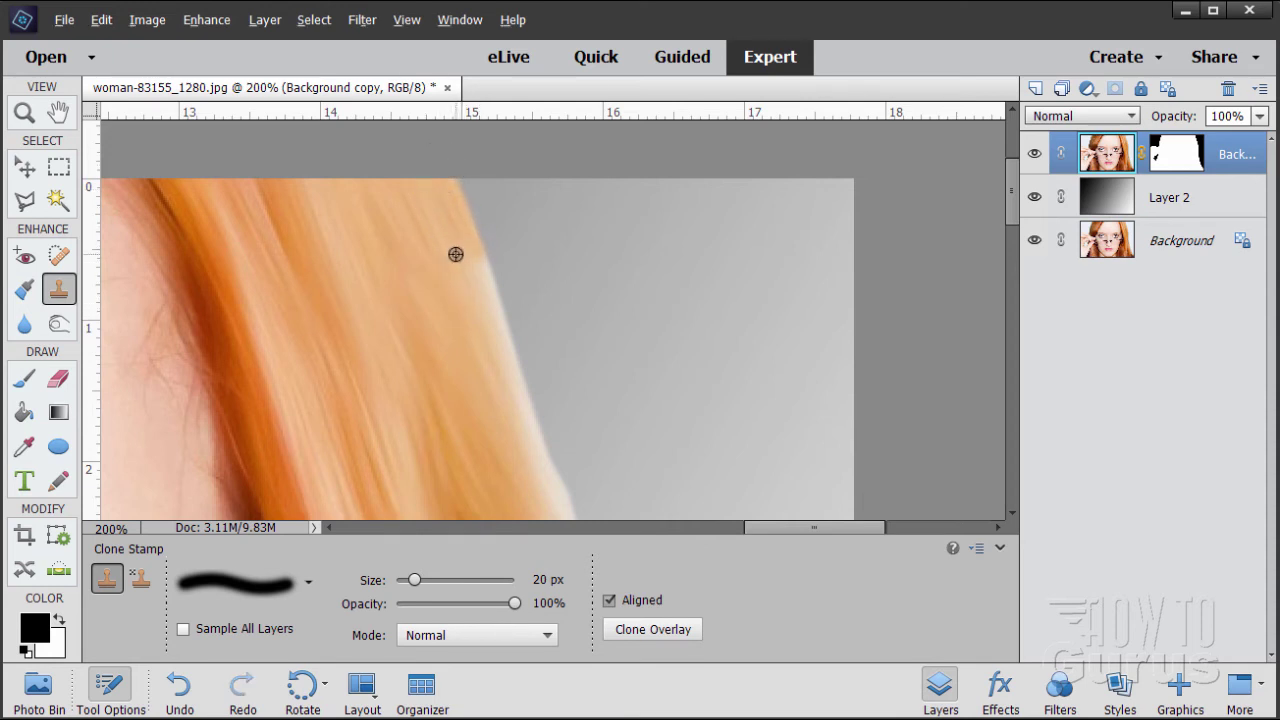
pyautogui.moveTo(477, 251); pyautogui.dragTo(557, 471)
pyautogui.scroll(-3, 629, 320)
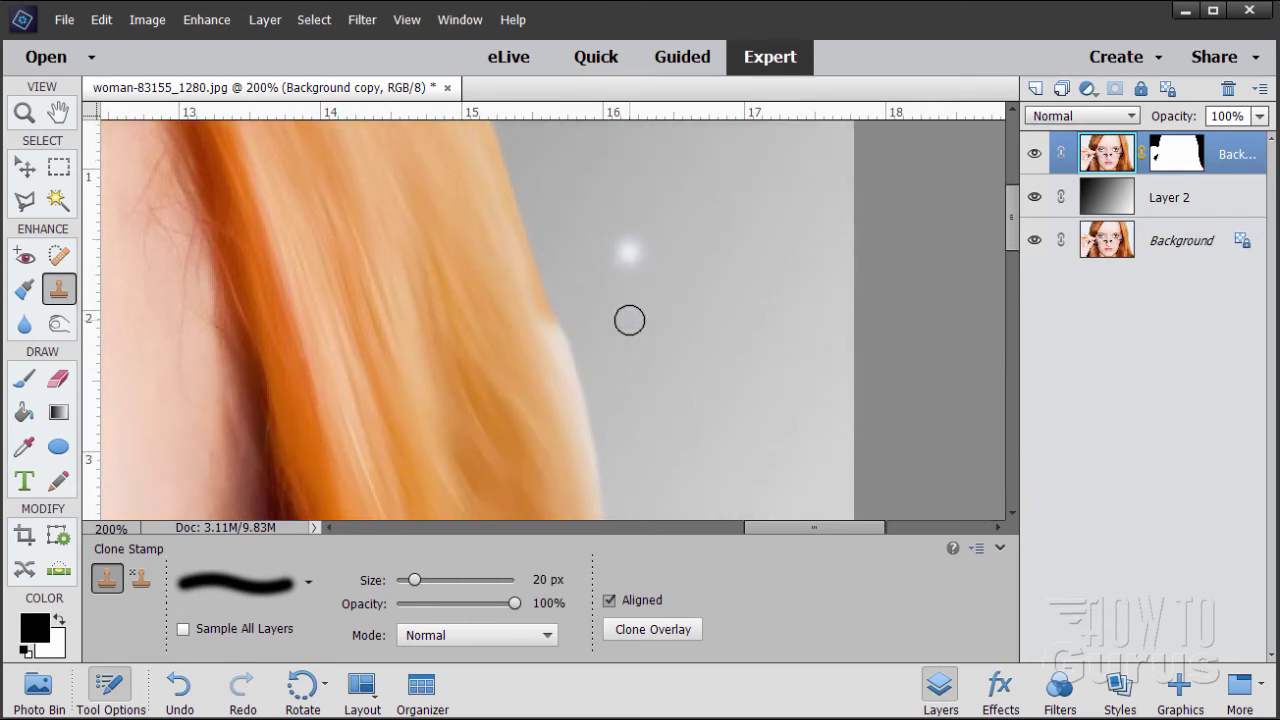
pyautogui.moveTo(549, 306); pyautogui.dragTo(608, 460)
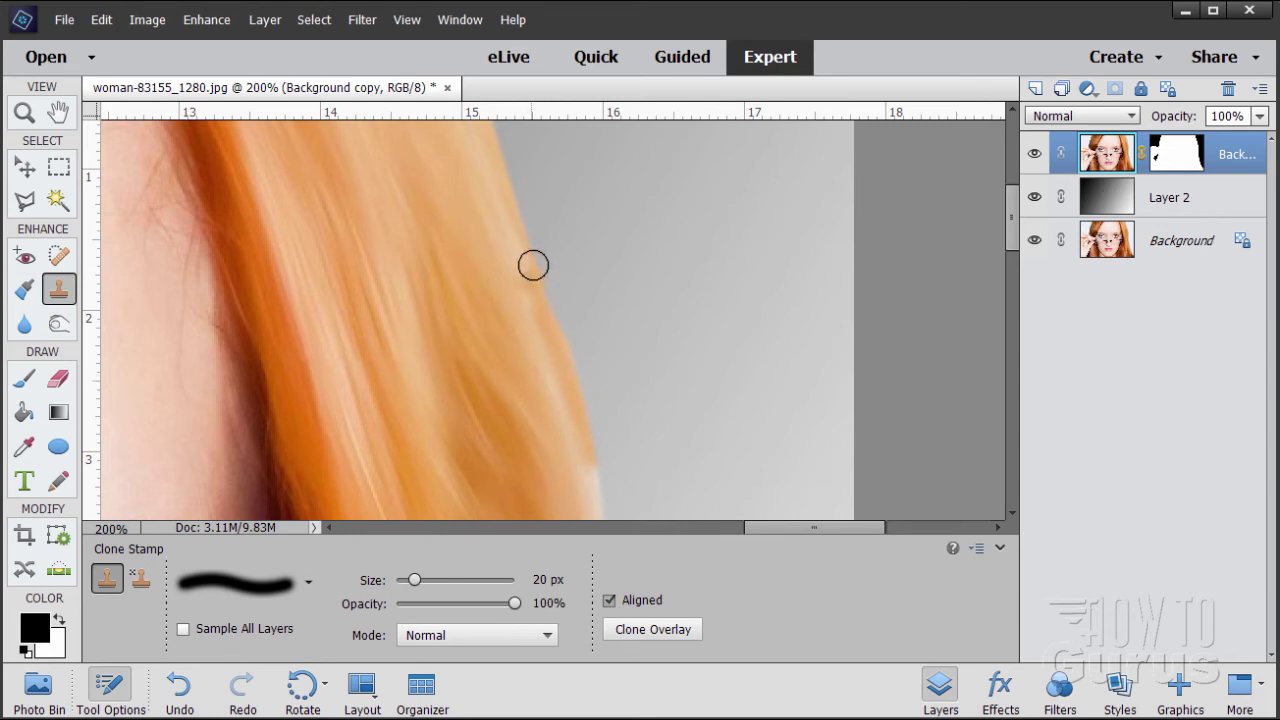
pyautogui.moveTo(533, 265); pyautogui.dragTo(560, 394)
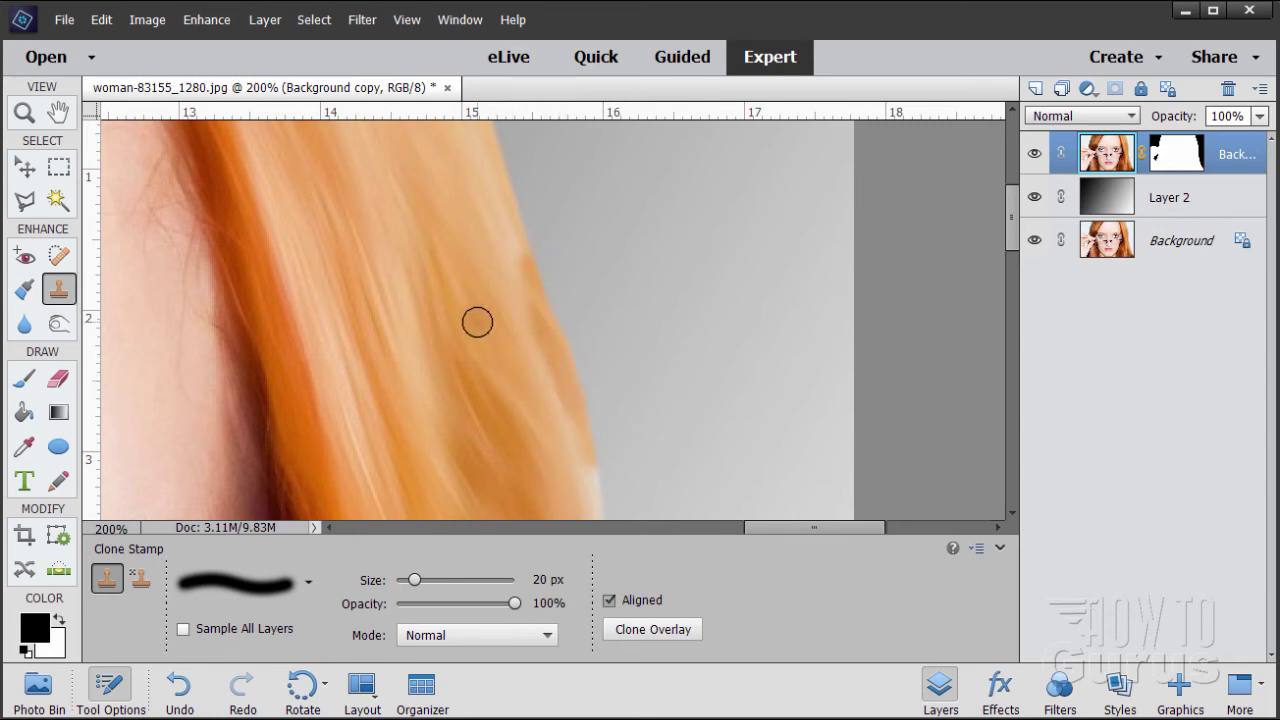
# Undo the Clone Stamp strokes along the upper right hair edge
pyautogui.hotkey('ctrl', 'z')
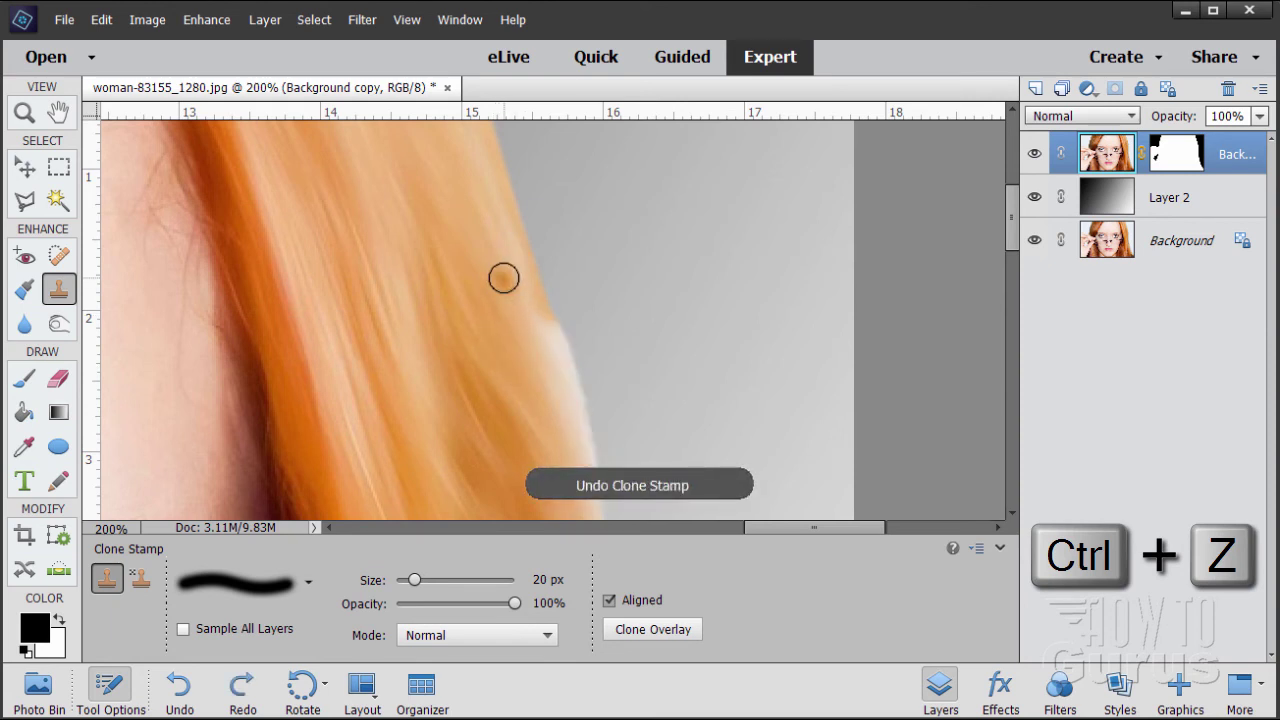
pyautogui.hotkey('ctrl', 'z')
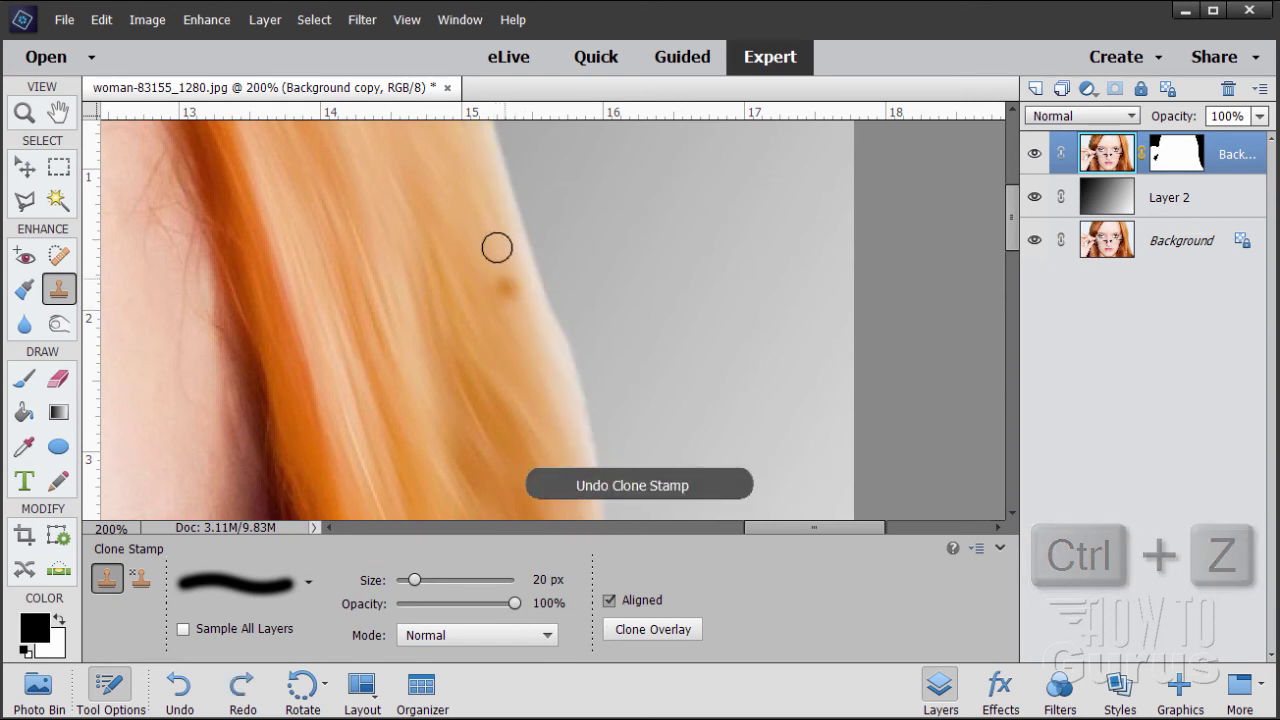
pyautogui.hotkey('ctrl', 'z')
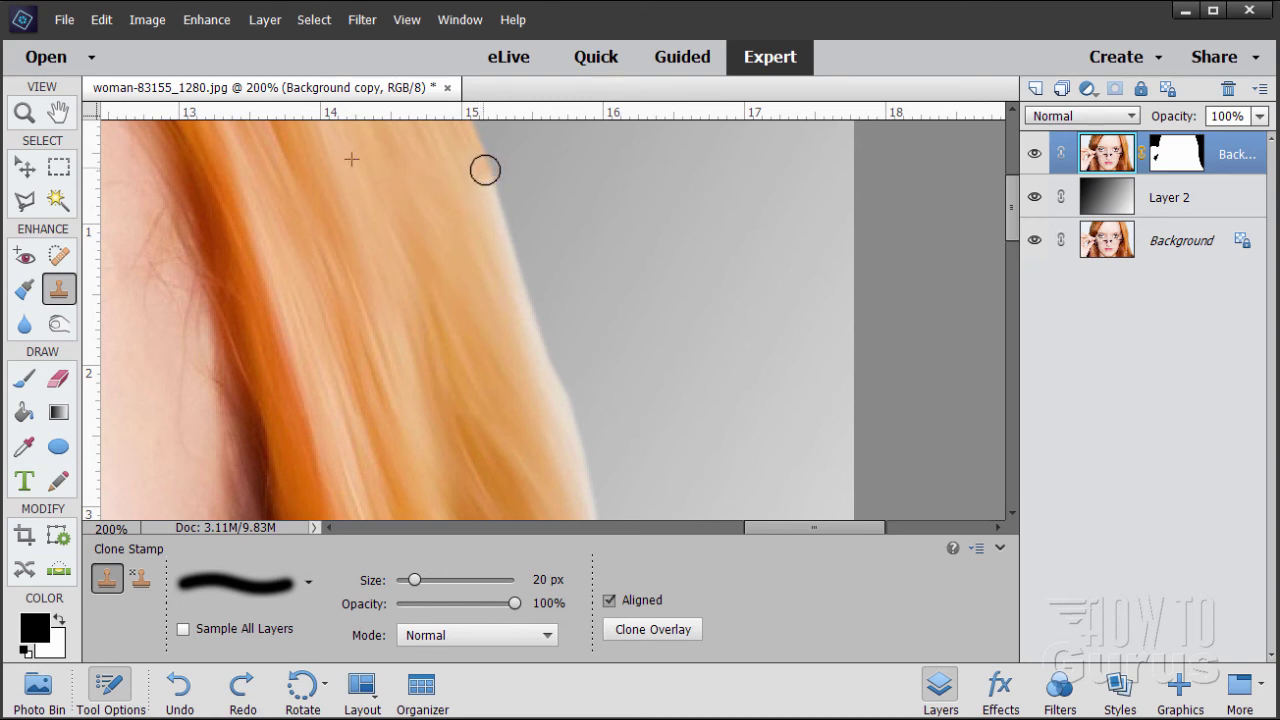
# Clone inner hair over the light fringe down the upper right hair edge with the 20 px Clone Stamp, resampling nearby hair along the way
pyautogui.moveTo(485, 170)
pyautogui.mouseDown()
pyautogui.moveTo(533, 298)
pyautogui.moveTo(522, 346)
pyautogui.mouseUp()
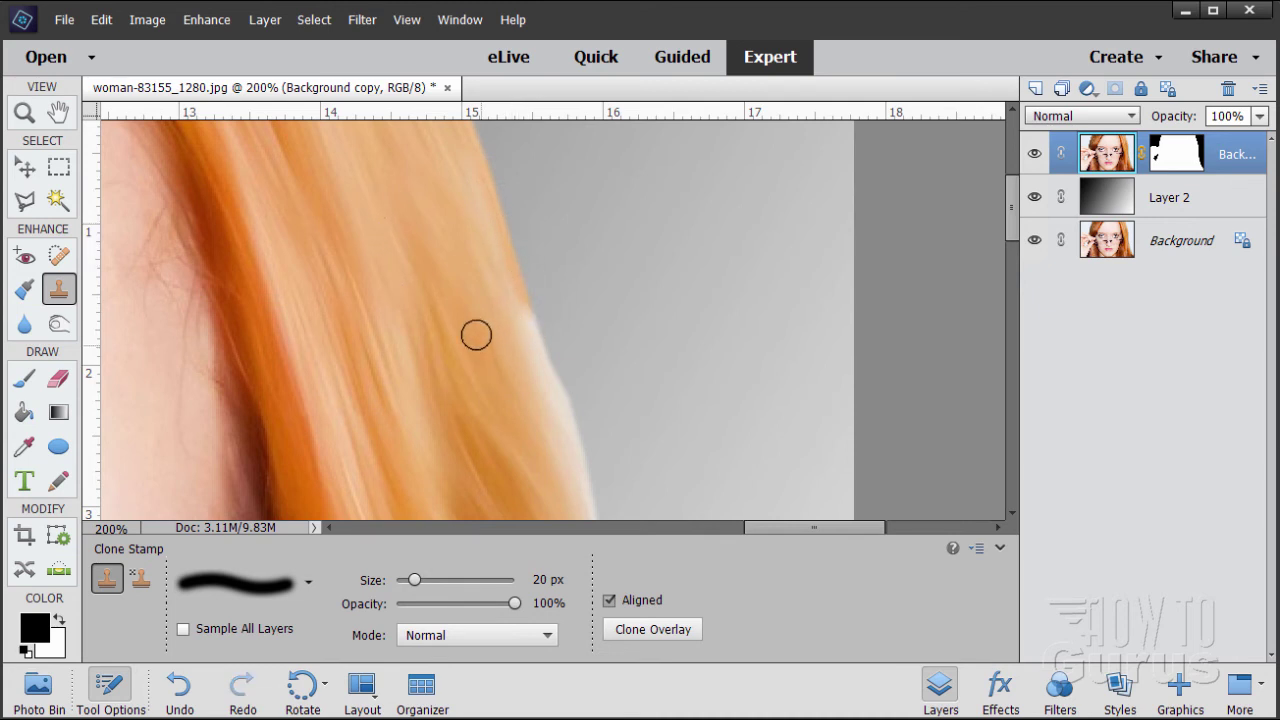
pyautogui.keyDown('alt'); pyautogui.click(453, 178); pyautogui.keyUp('alt')
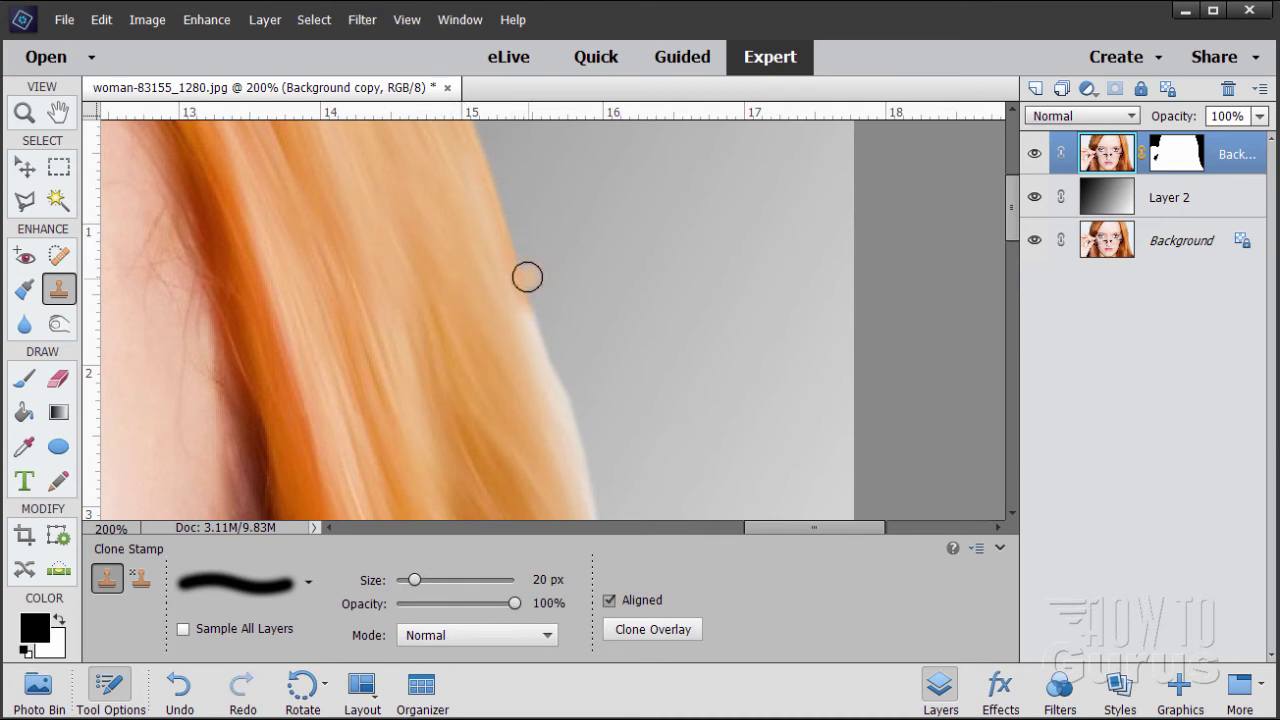
pyautogui.moveTo(523, 284); pyautogui.dragTo(566, 402)
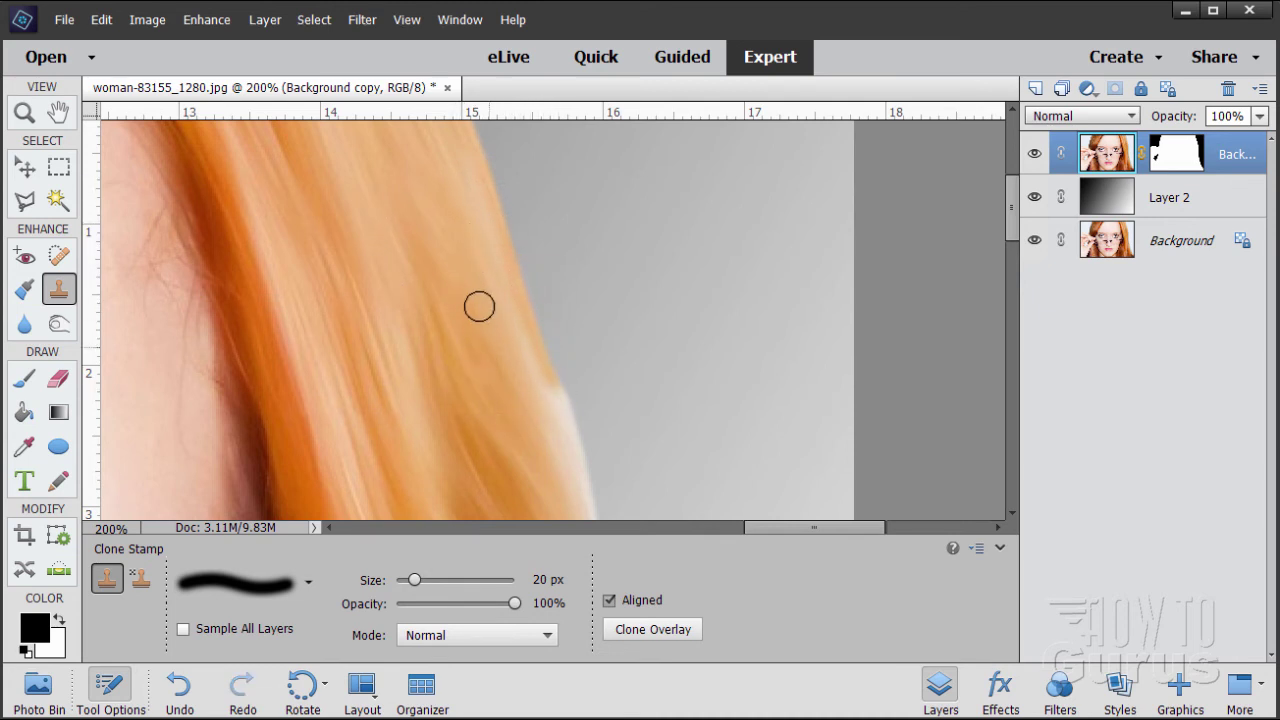
pyautogui.scroll(-3, 470, 285)
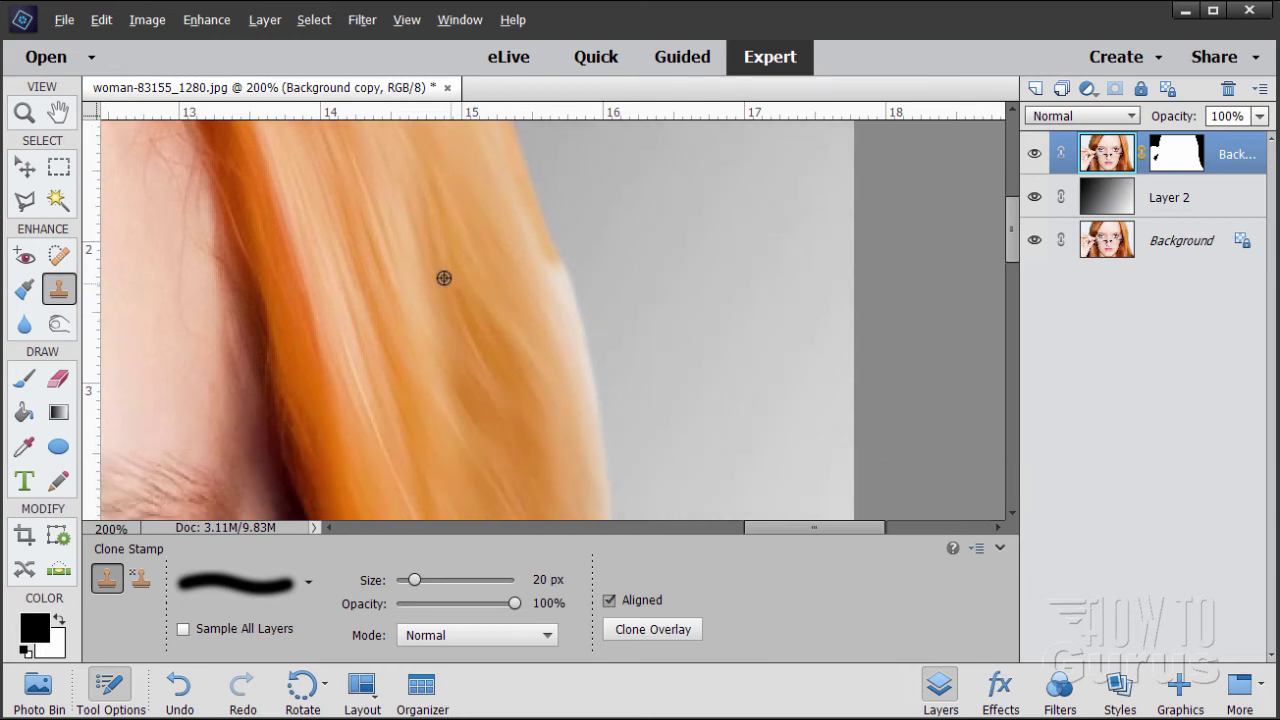
pyautogui.moveTo(541, 284)
pyautogui.mouseDown()
pyautogui.moveTo(543, 239)
pyautogui.moveTo(589, 377)
pyautogui.mouseUp()
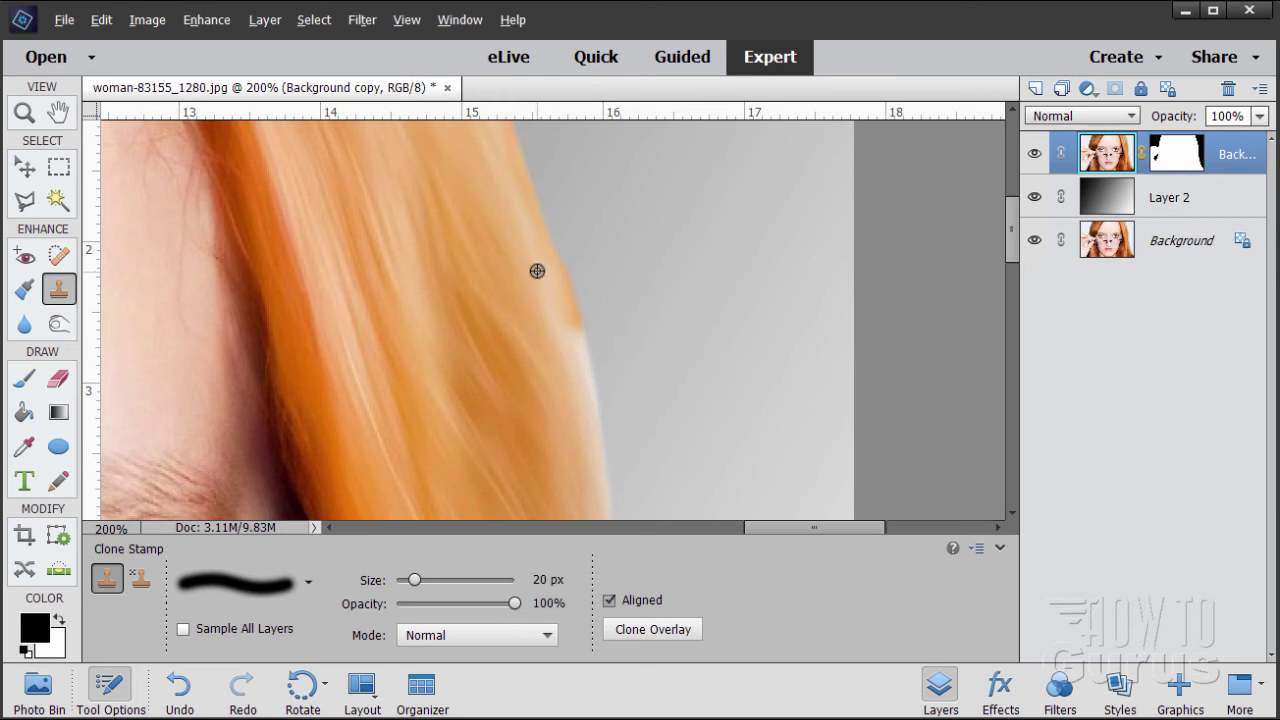
pyautogui.moveTo(553, 278); pyautogui.dragTo(604, 426)
# Clone hair over the fringe on the right hair edge at eyebrow height, undo the stray stroke, and touch up the edge above it
pyautogui.scroll(-3, 669, 286)
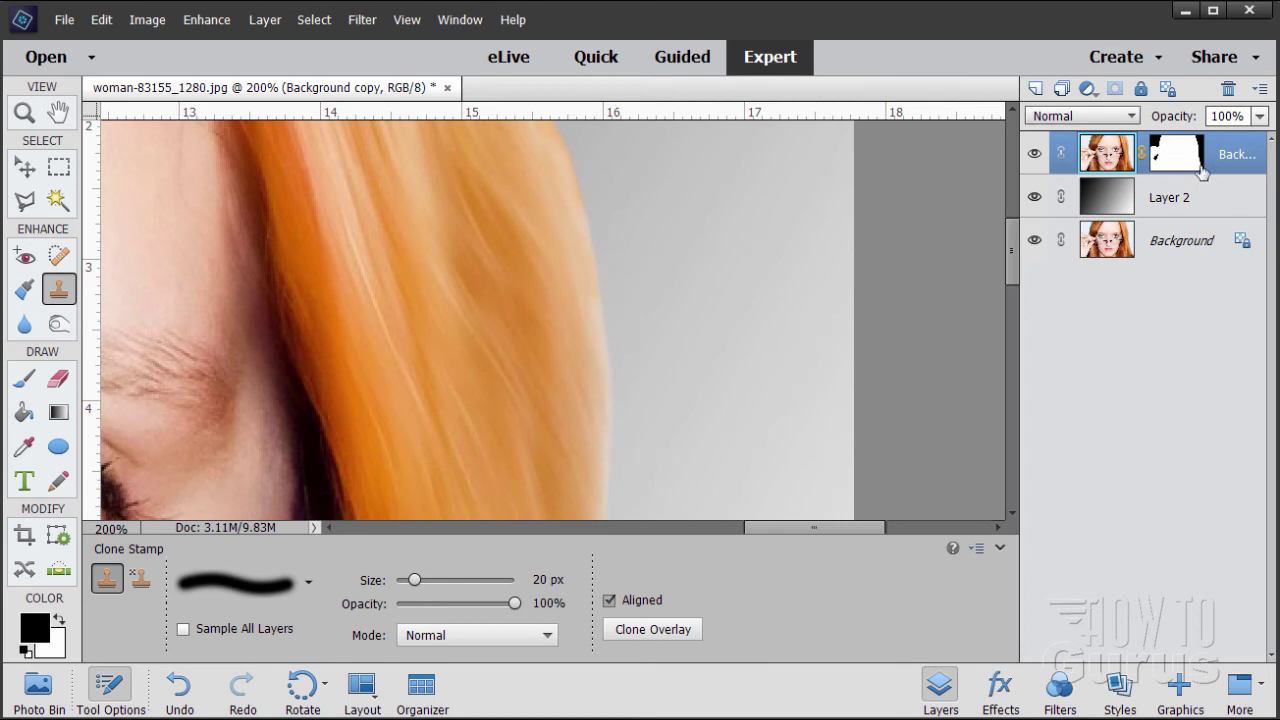
pyautogui.moveTo(615, 287); pyautogui.dragTo(603, 298)
pyautogui.hotkey('ctrl', 'z')
pyautogui.moveTo(592, 296)
pyautogui.mouseDown()
pyautogui.moveTo(609, 397)
pyautogui.moveTo(603, 494)
pyautogui.mouseUp()
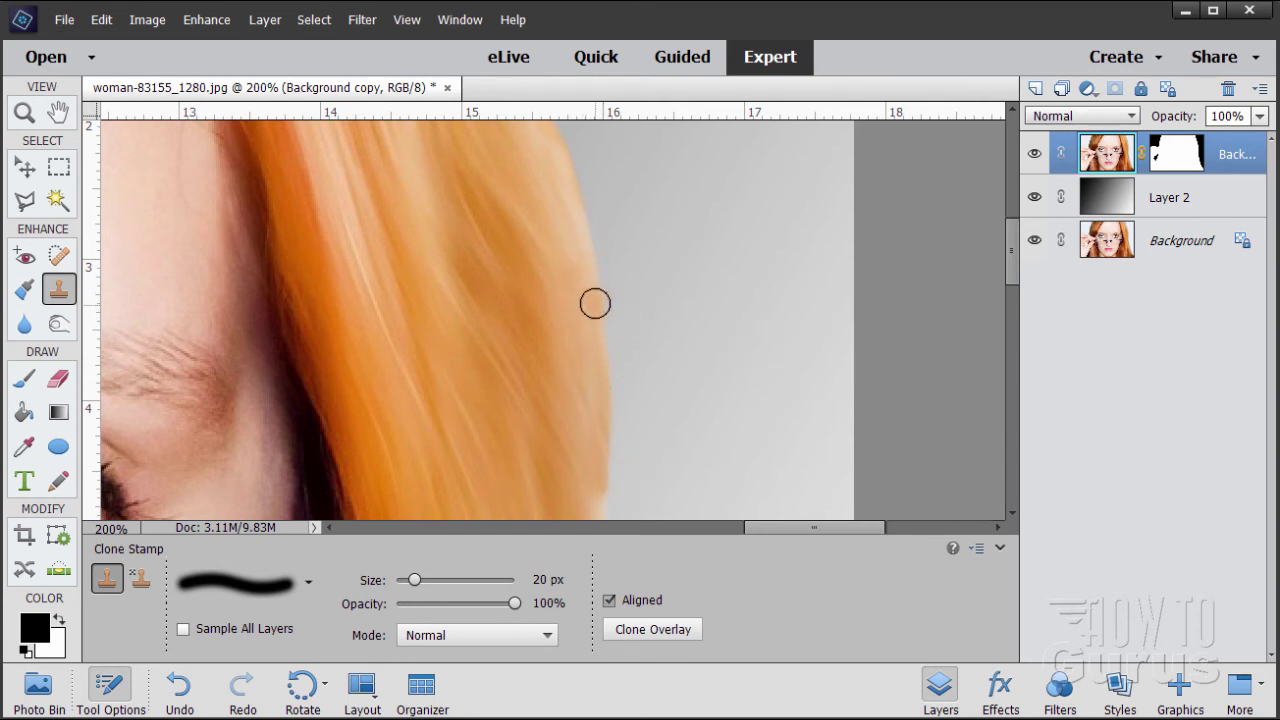
pyautogui.moveTo(595, 303)
pyautogui.mouseDown()
pyautogui.moveTo(551, 146)
pyautogui.moveTo(572, 152)
pyautogui.mouseUp()
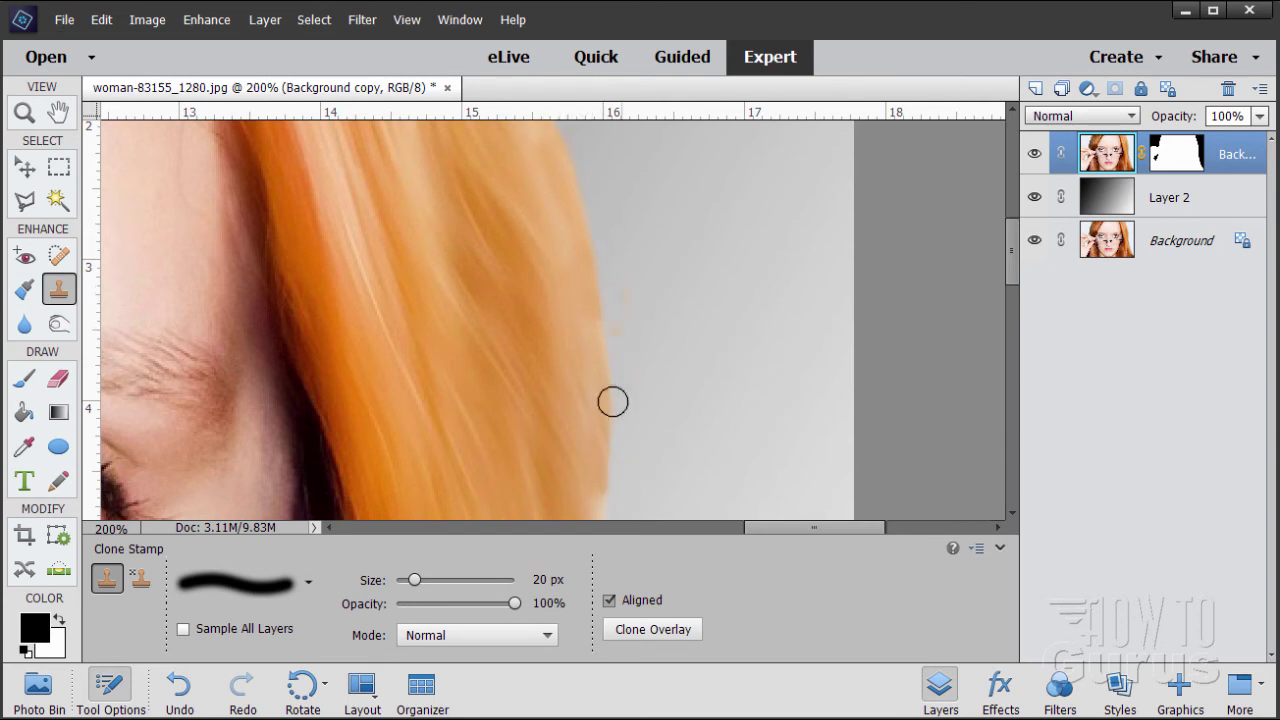
pyautogui.scroll(3, 640, 299)
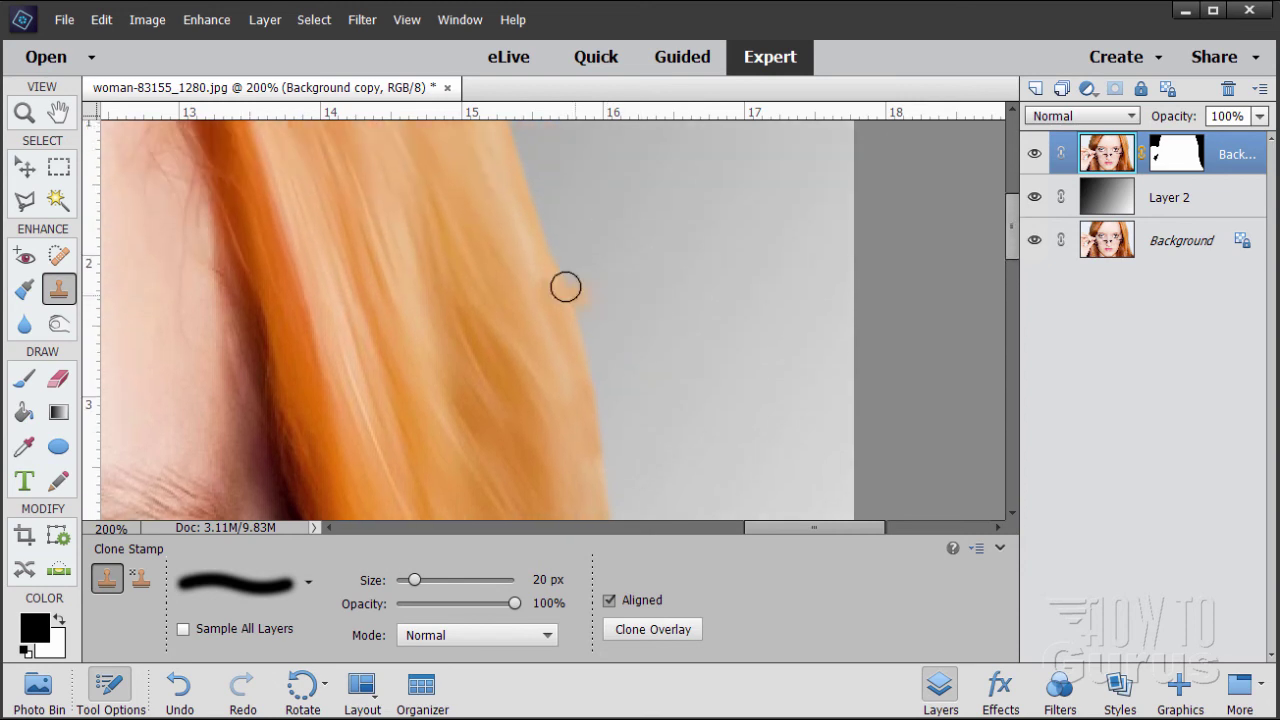
pyautogui.moveTo(551, 272); pyautogui.dragTo(513, 149)
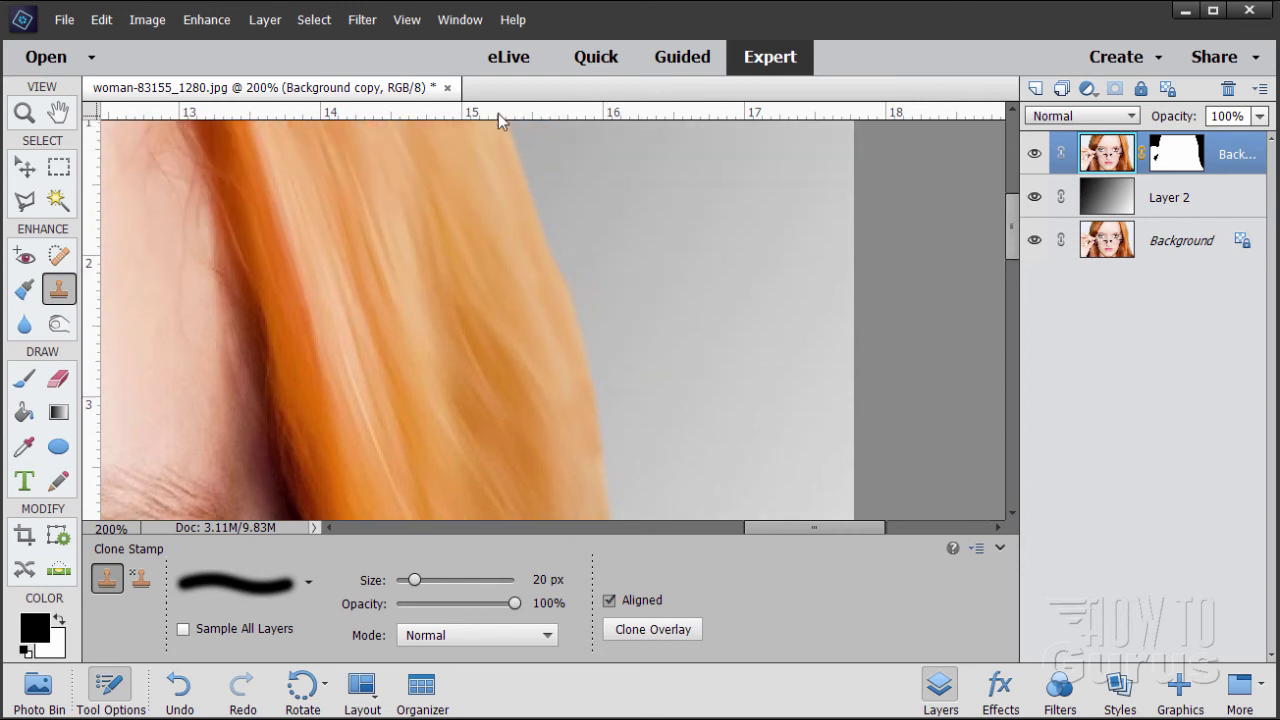
# Clone adjacent hair over the remaining fringe on the right hair edge from eye level down past the glasses
pyautogui.scroll(-6, 667, 245)
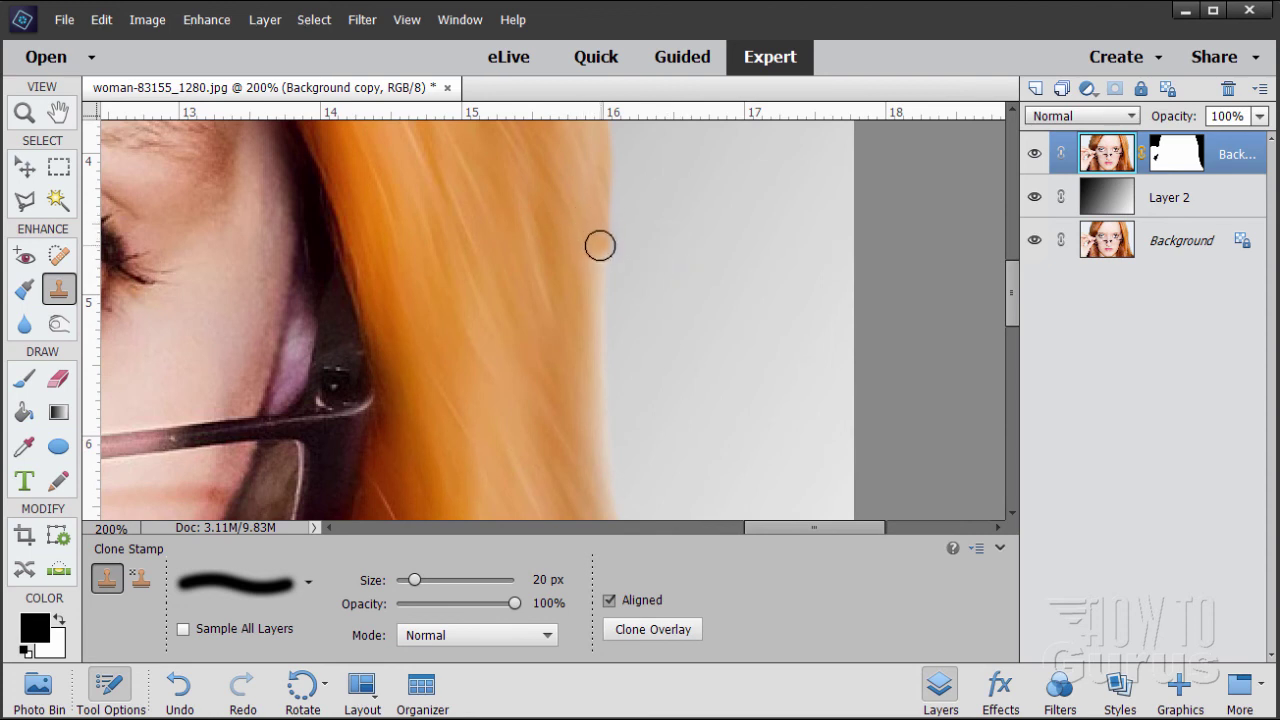
pyautogui.moveTo(600, 250); pyautogui.dragTo(600, 480)
pyautogui.scroll(-3, 746, 334)
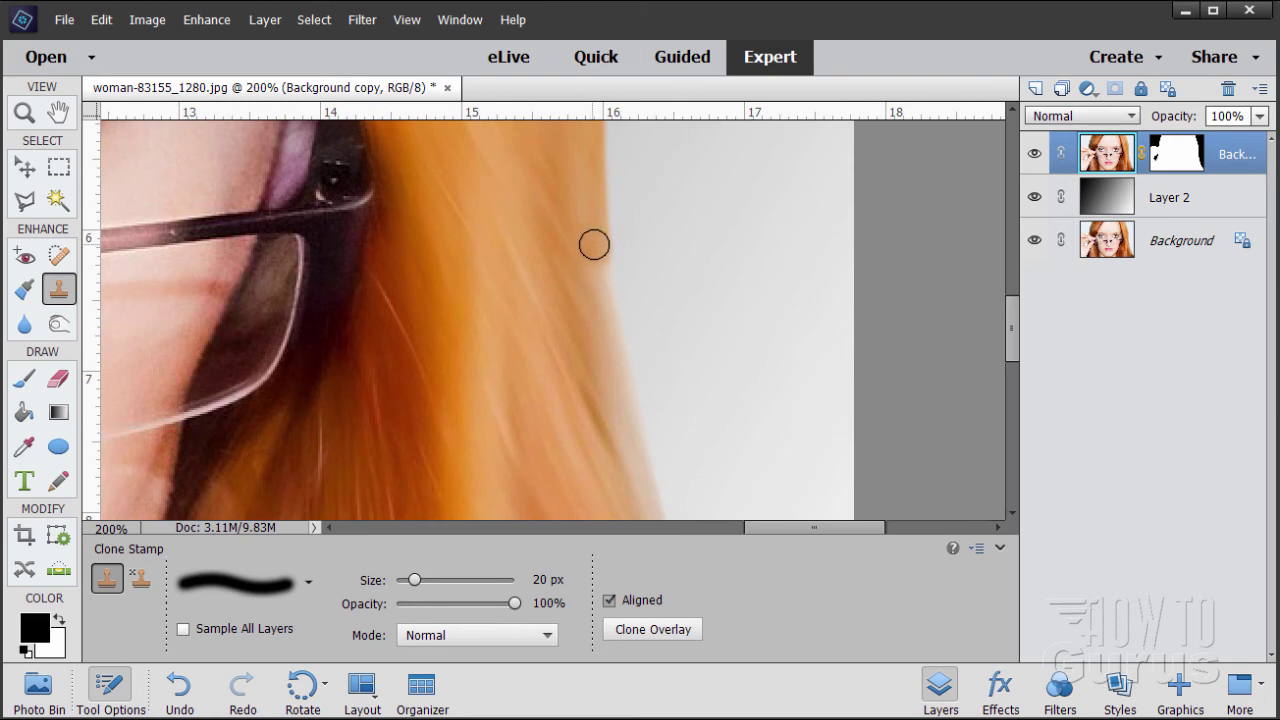
pyautogui.moveTo(594, 243); pyautogui.dragTo(652, 480)
pyautogui.scroll(-3, 751, 286)
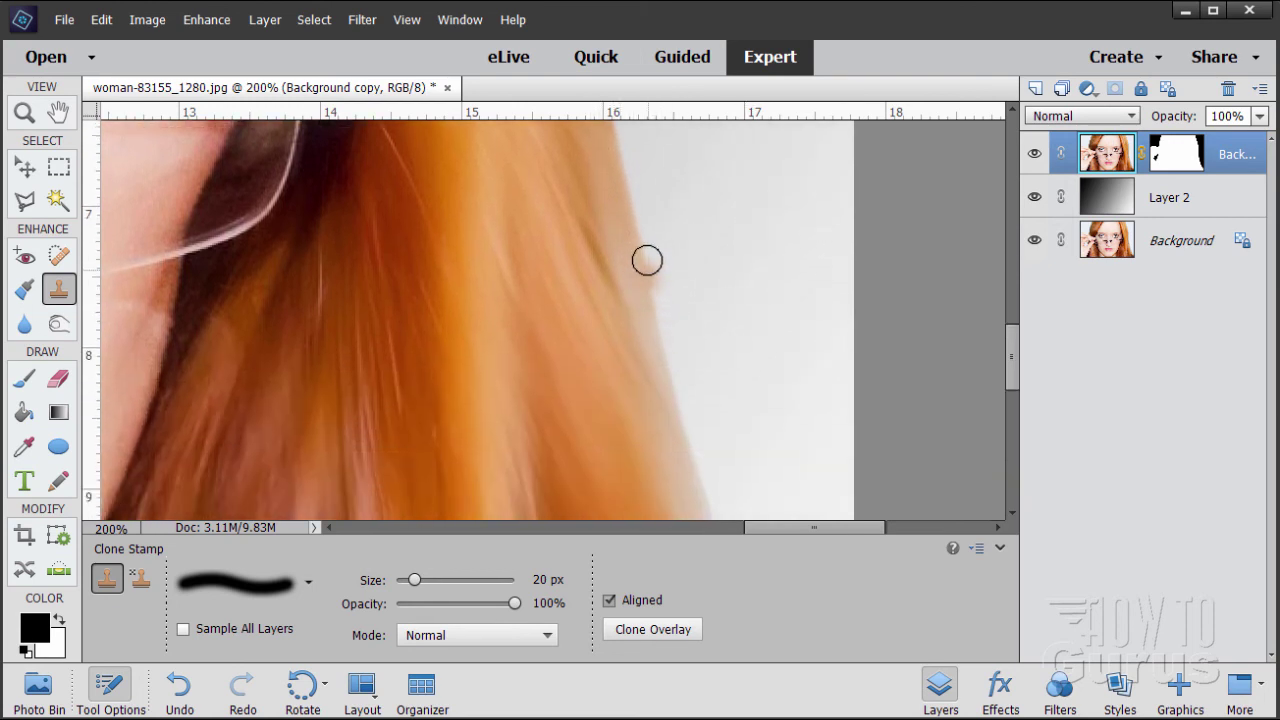
# Review the retouched right hair edge, and fit the whole image on screen with the Move tool active
pyautogui.scroll(10, 747, 283)
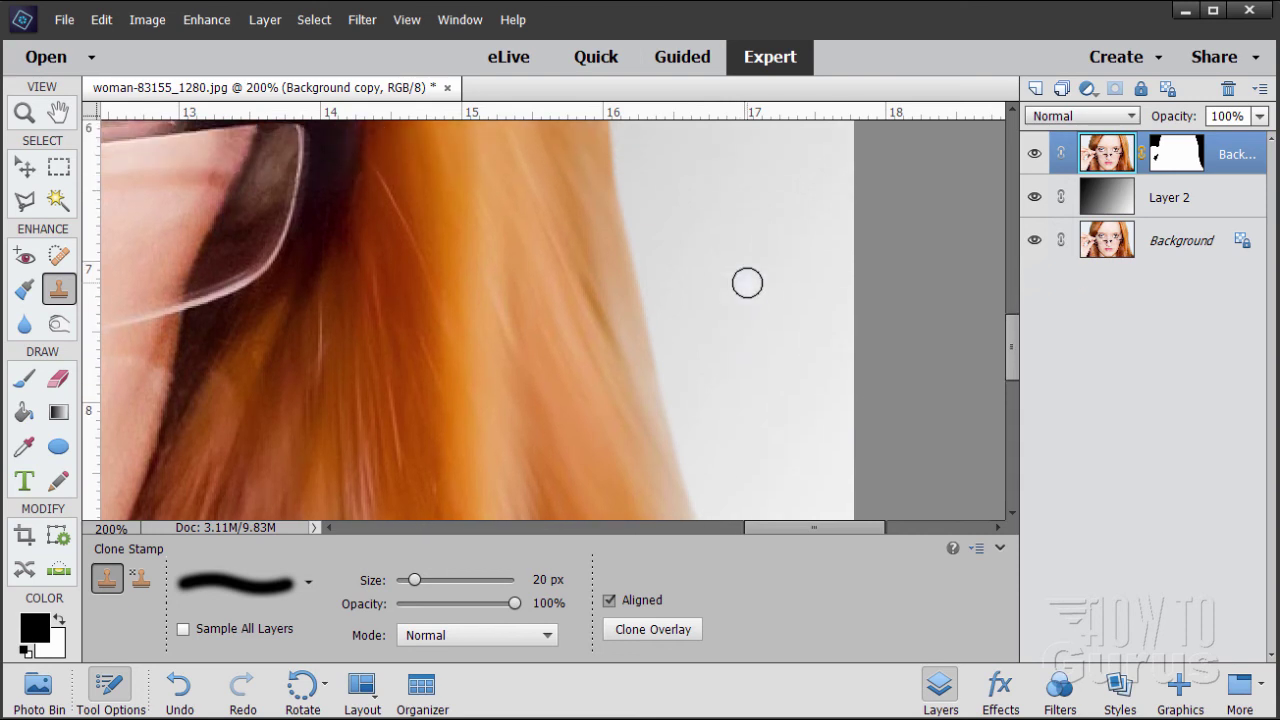
pyautogui.scroll(-4, 747, 283)
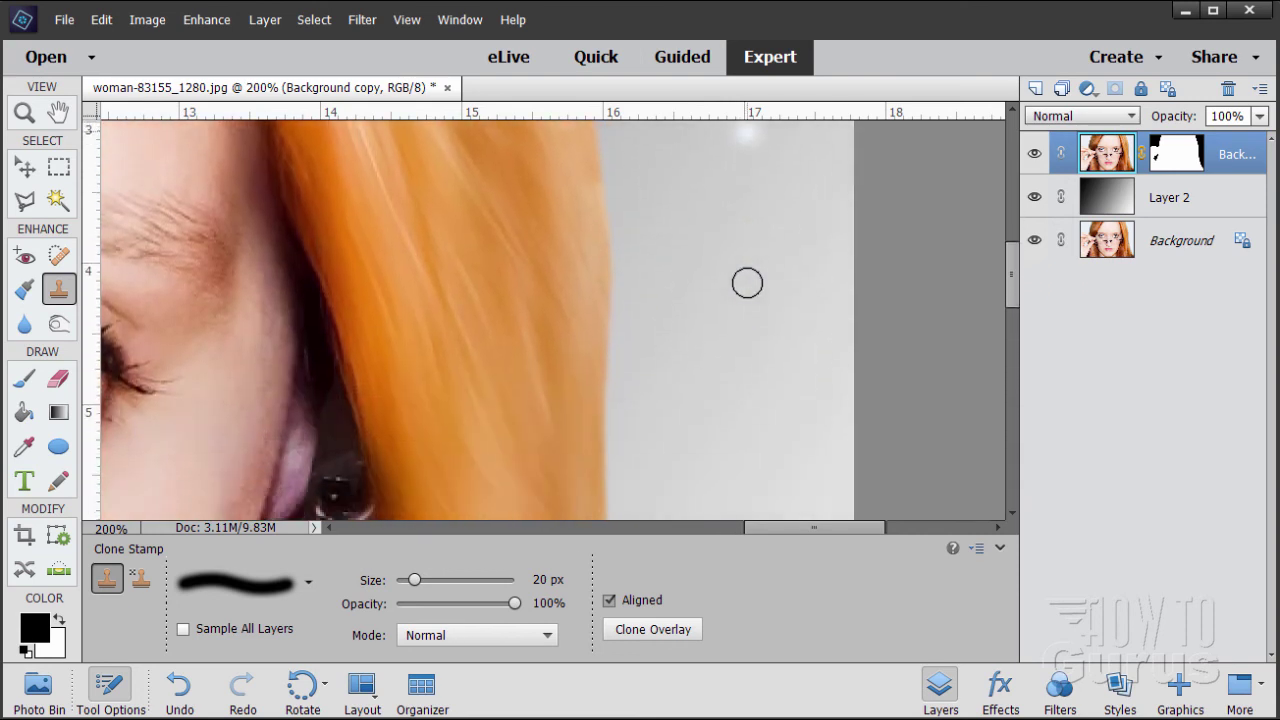
pyautogui.scroll(1, 480, 260)
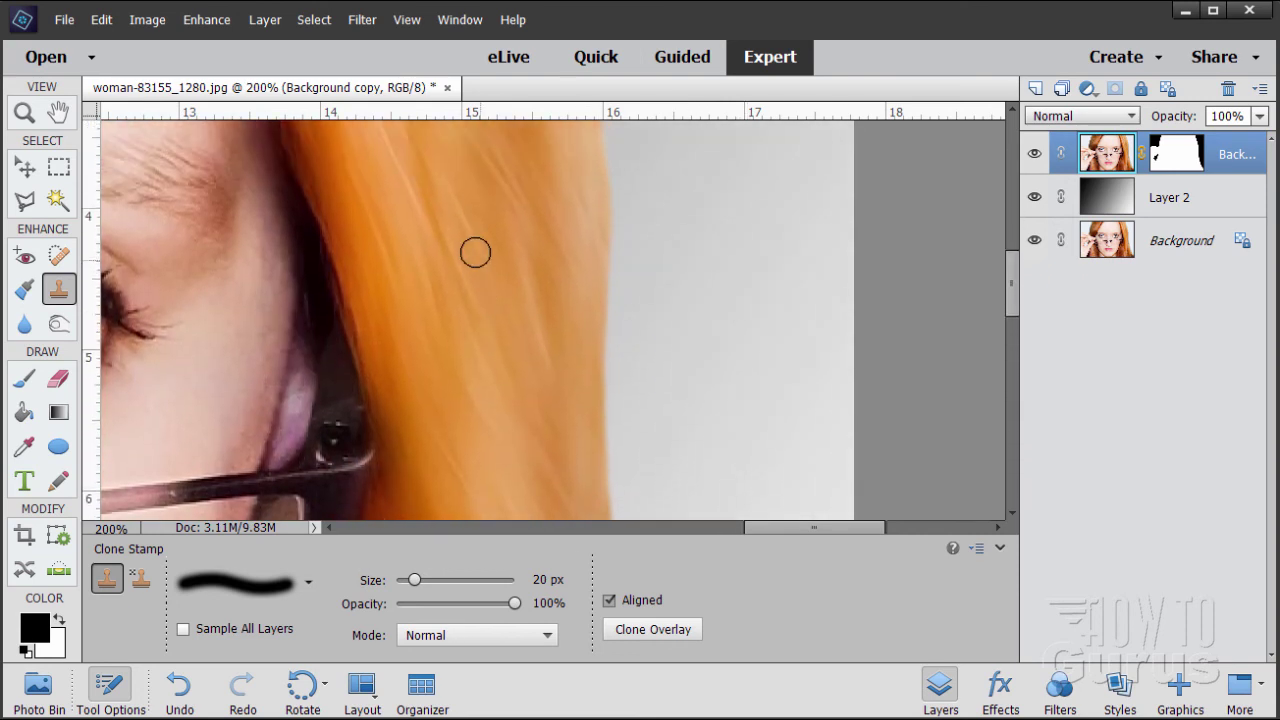
pyautogui.click(407, 20)
pyautogui.click(430, 106)
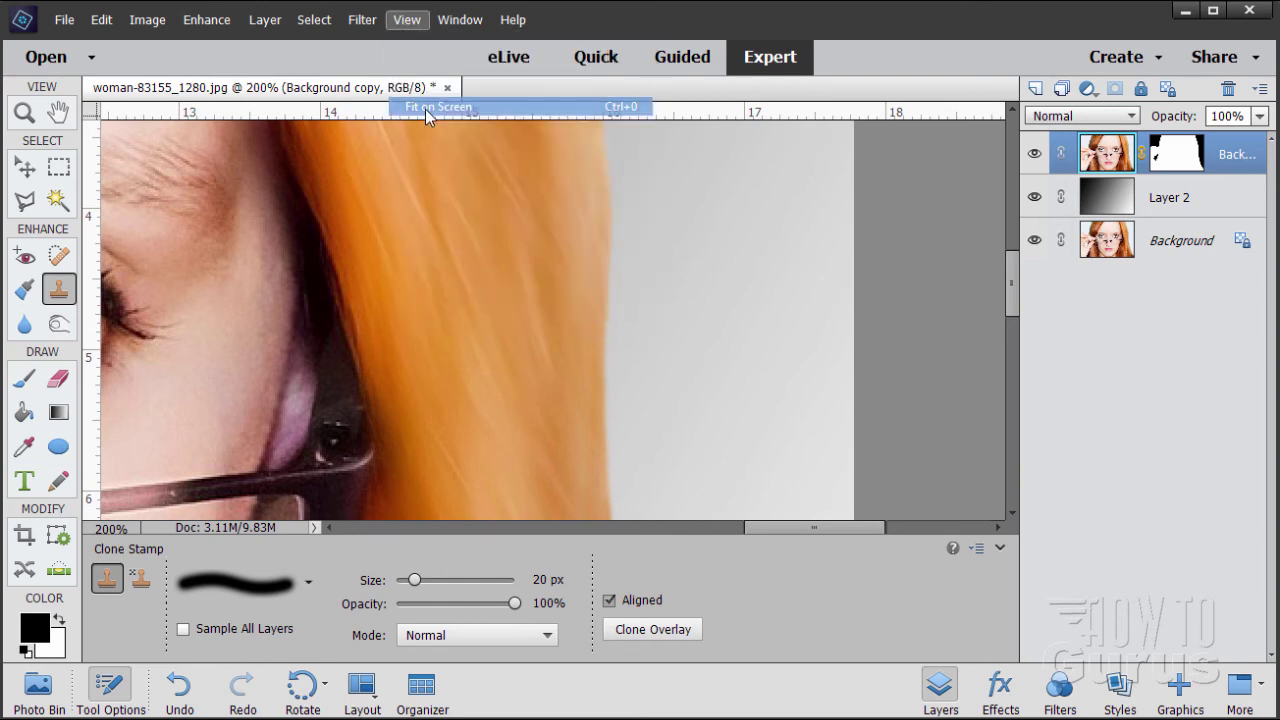
pyautogui.click(19, 164)
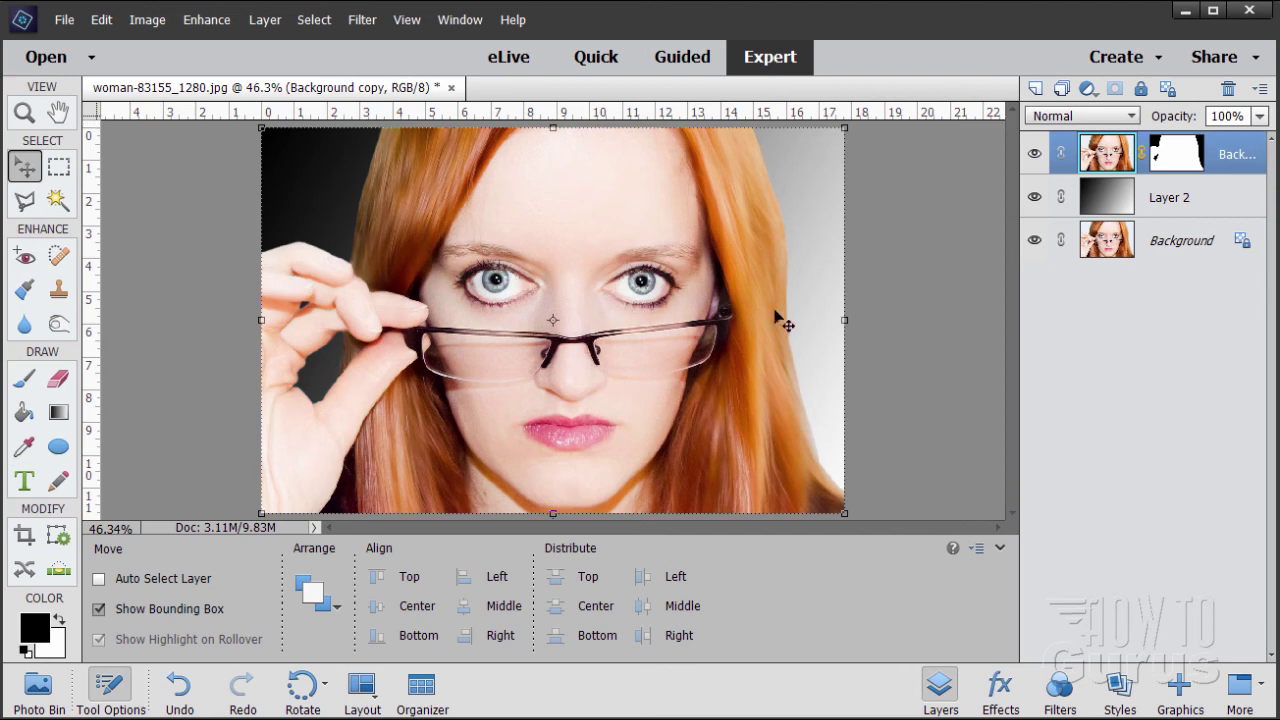